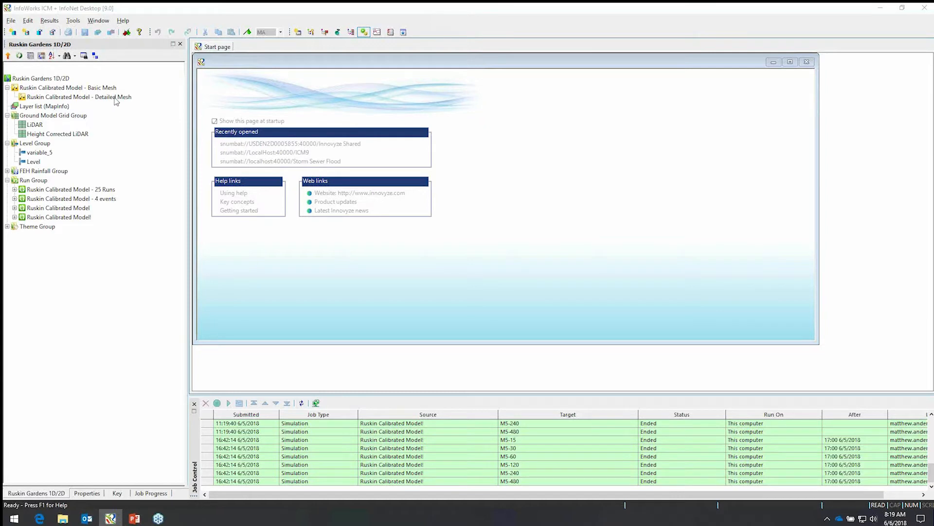
# - Open the Ruskin Calibrated Model - Detailed Mesh network in a maximized GeoPlan and shrink the job control area
pyautogui.click(113, 97)
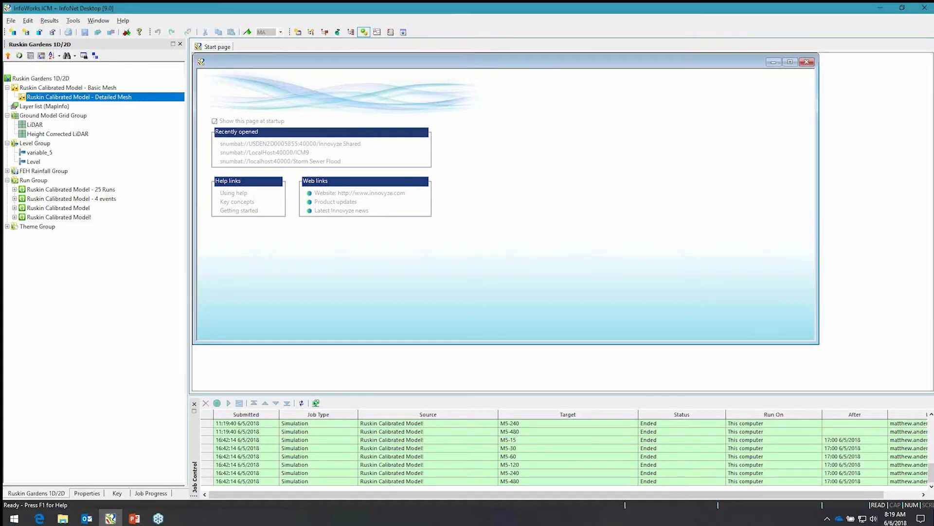
pyautogui.doubleClick(90, 99)
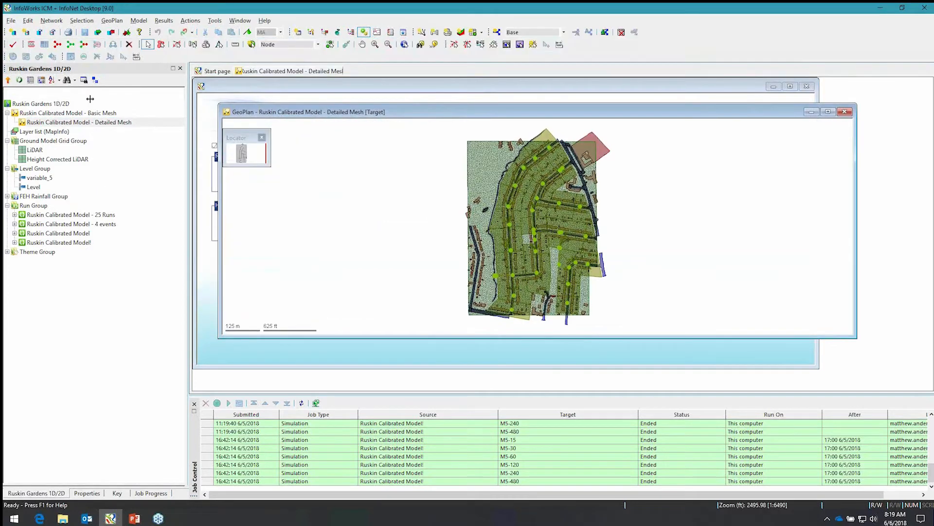
pyautogui.click(828, 111)
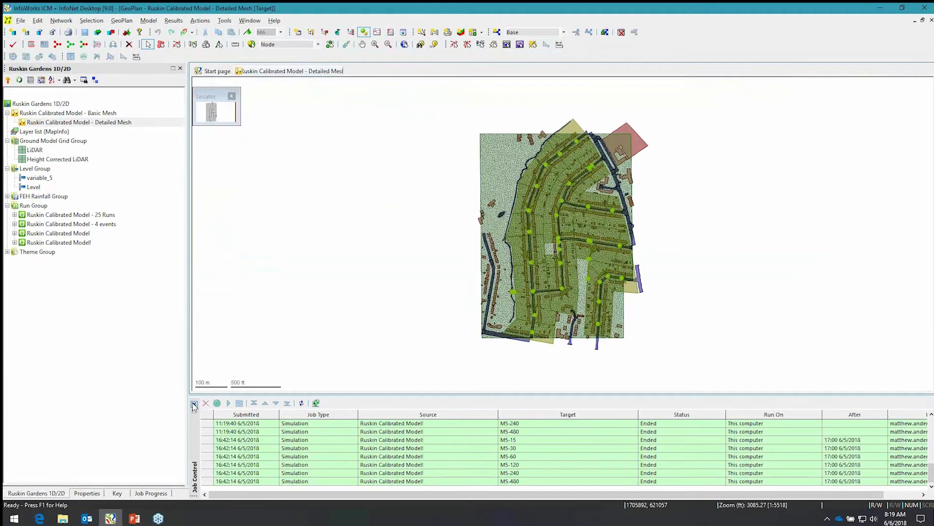
pyautogui.moveTo(234, 394); pyautogui.dragTo(223, 465)
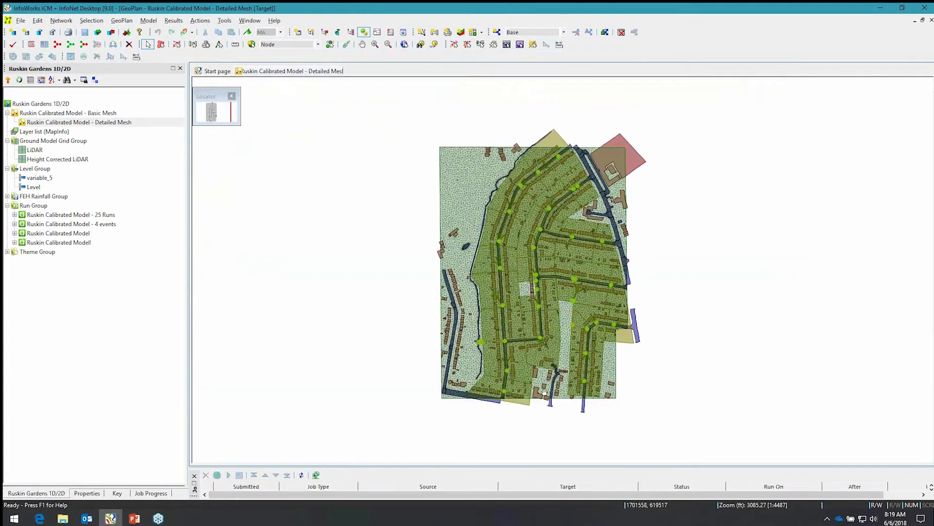
# - Examine the meshed network on the GeoPlan and select the large polygon at its northeast corner
pyautogui.scroll(4, 474, 382)
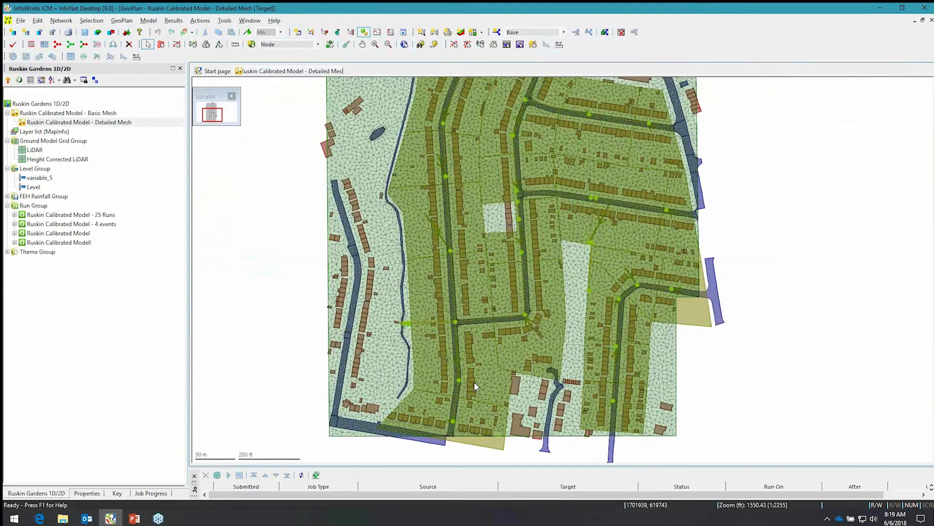
pyautogui.moveTo(370, 282)
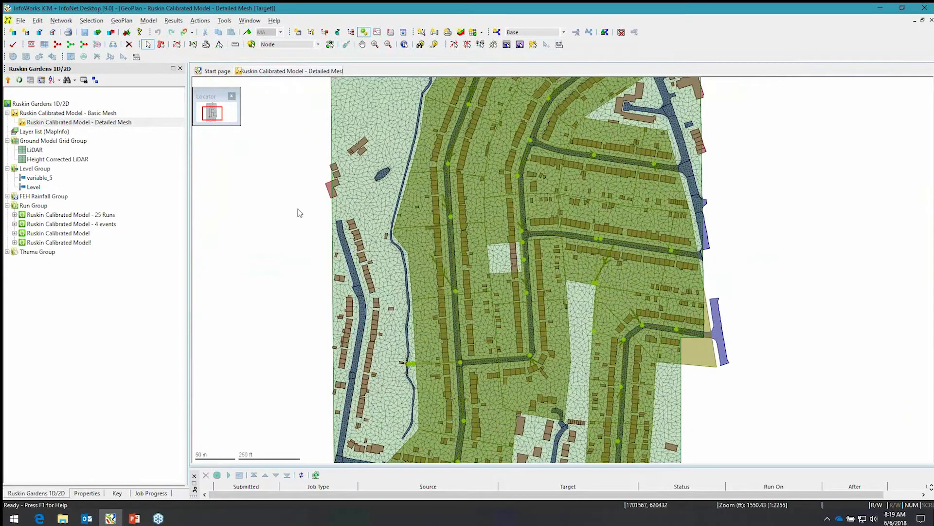
pyautogui.moveTo(661, 274); pyautogui.dragTo(660, 365)
pyautogui.click(729, 105)
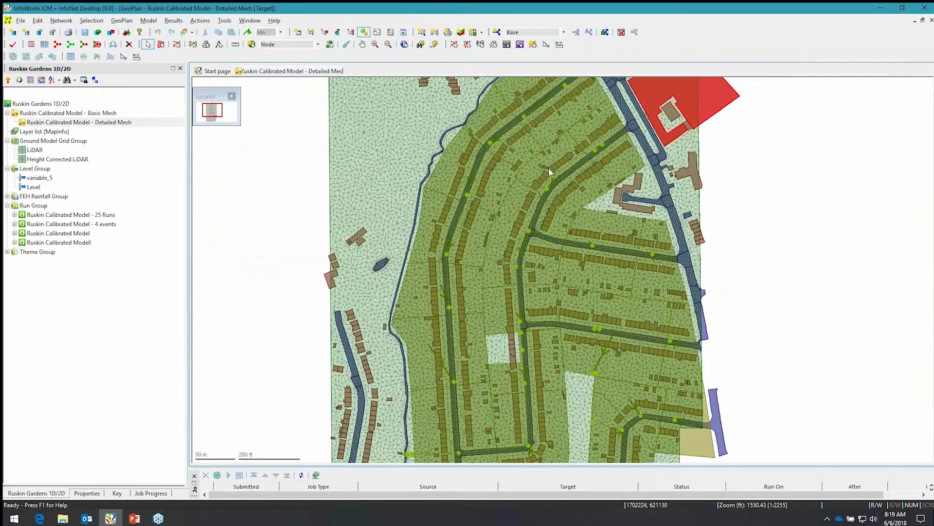
# - Apply the Nodes, Links, Catchments theme from the Theme Group to the GeoPlan
pyautogui.click(8, 251)
pyautogui.click(35, 318)
pyautogui.moveTo(35, 321); pyautogui.dragTo(328, 274)
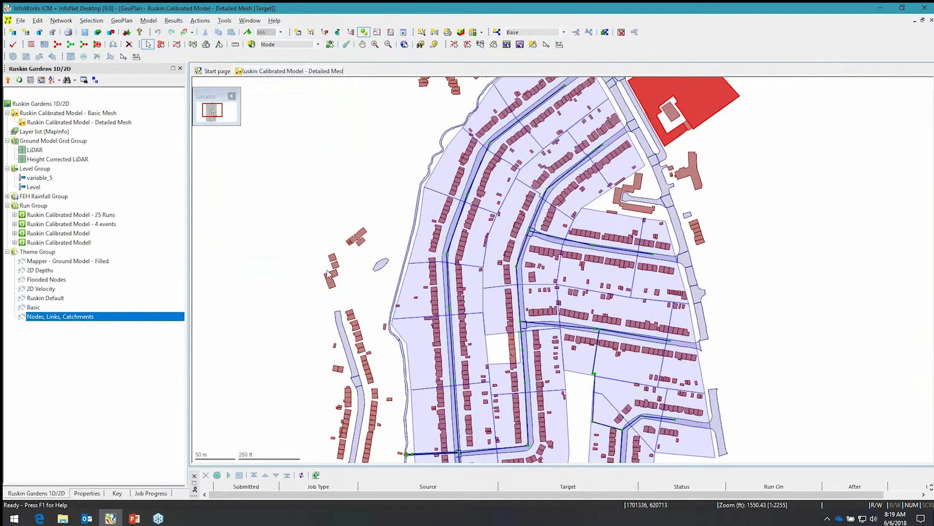
# - Inspect the northernmost subcatchment and the conduit running through it by selecting each on the GeoPlan
pyautogui.moveTo(678, 180); pyautogui.dragTo(665, 302)
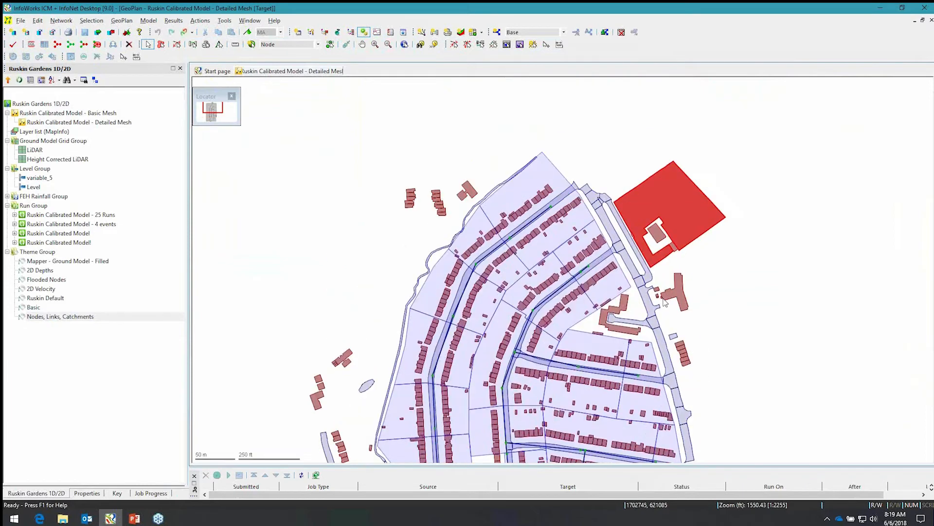
pyautogui.click(553, 177)
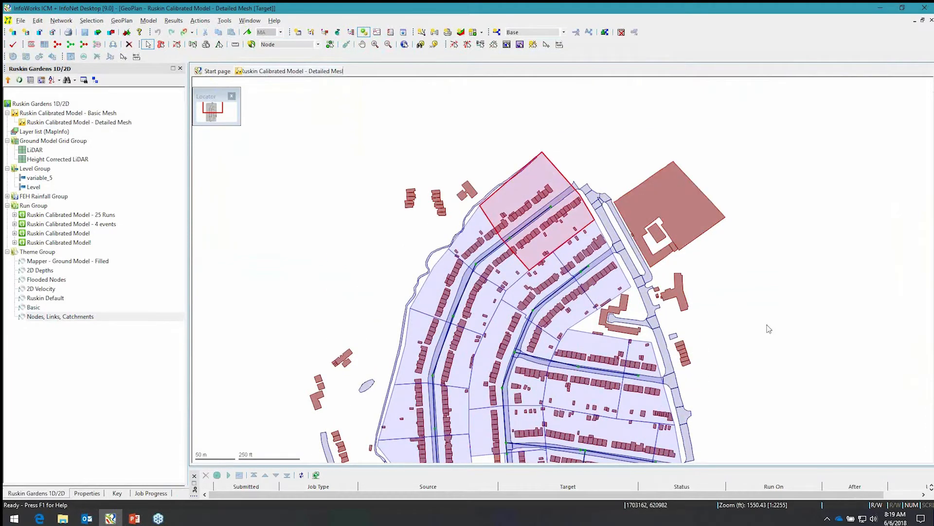
pyautogui.click(551, 206)
pyautogui.click(540, 214)
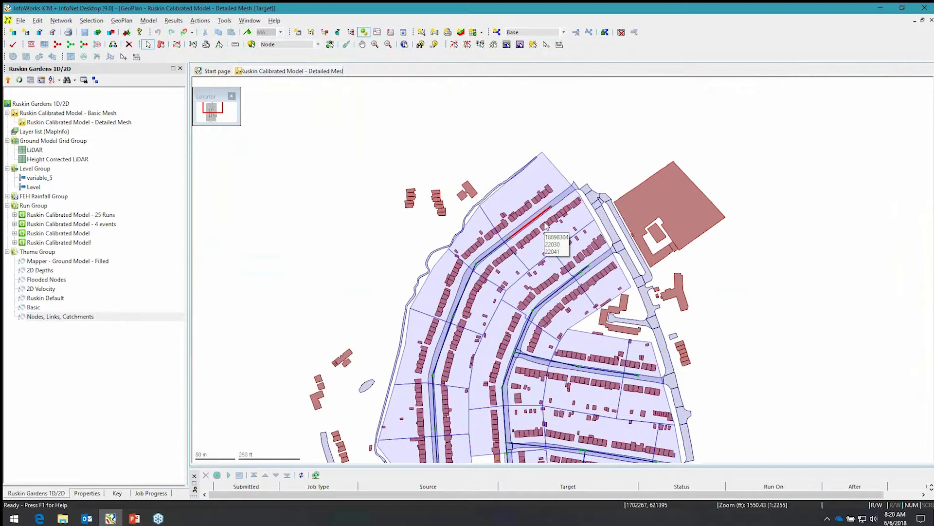
# - Switch the GeoPlan to the Ruskin Default theme and back to Nodes, Links, Catchments
pyautogui.moveTo(44, 300); pyautogui.dragTo(384, 292)
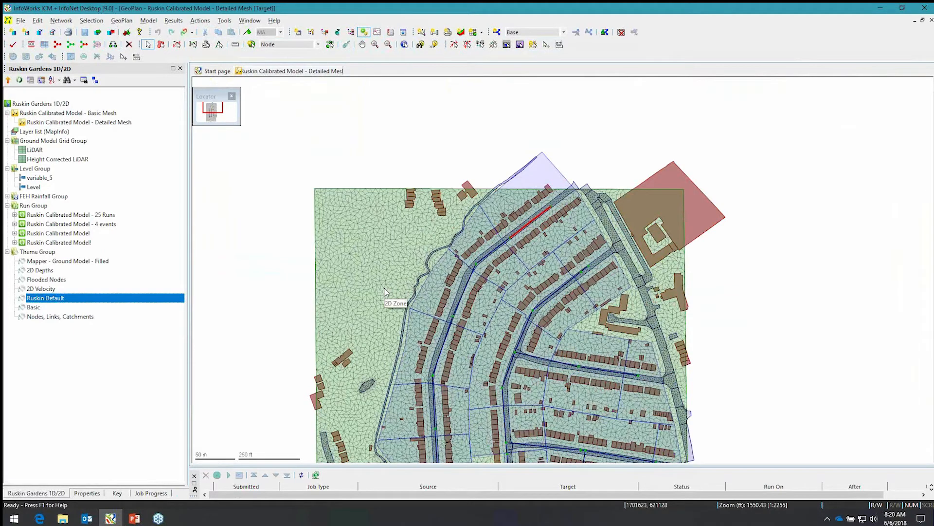
pyautogui.click(89, 310)
pyautogui.click(78, 321)
pyautogui.moveTo(78, 317); pyautogui.dragTo(314, 302)
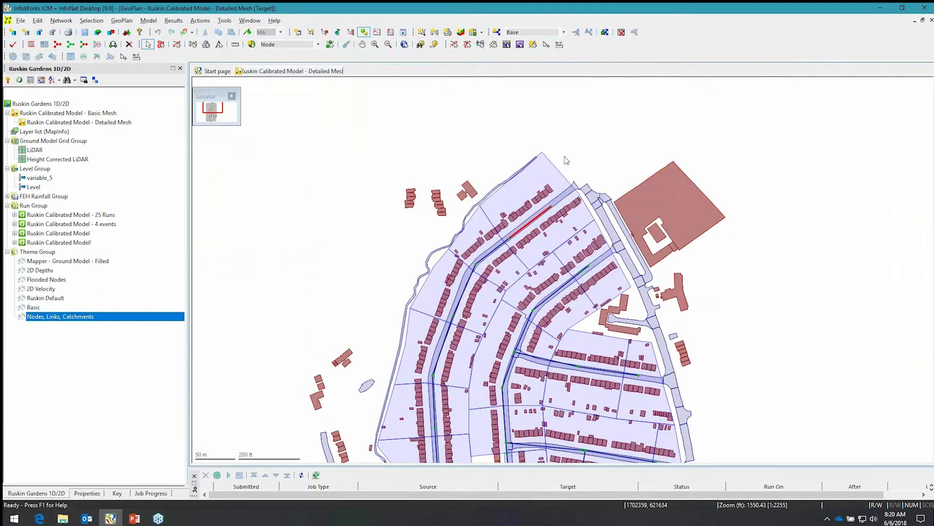
# - Select the three connected conduits running southwest from the northern end of the network and open them in a new links grid
pyautogui.click(545, 214)
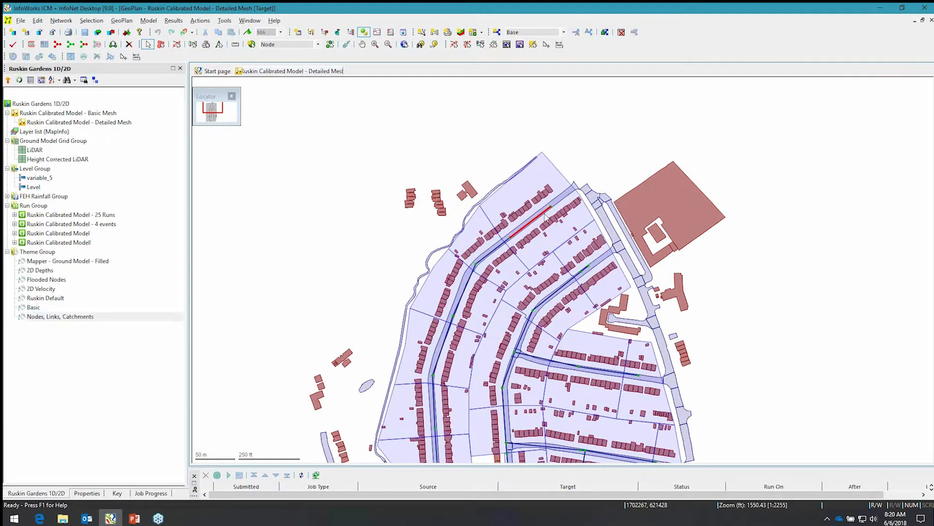
pyautogui.keyDown('ctrl'); pyautogui.click(497, 249); pyautogui.keyUp('ctrl')
pyautogui.keyDown('ctrl'); pyautogui.click(469, 287); pyautogui.keyUp('ctrl')
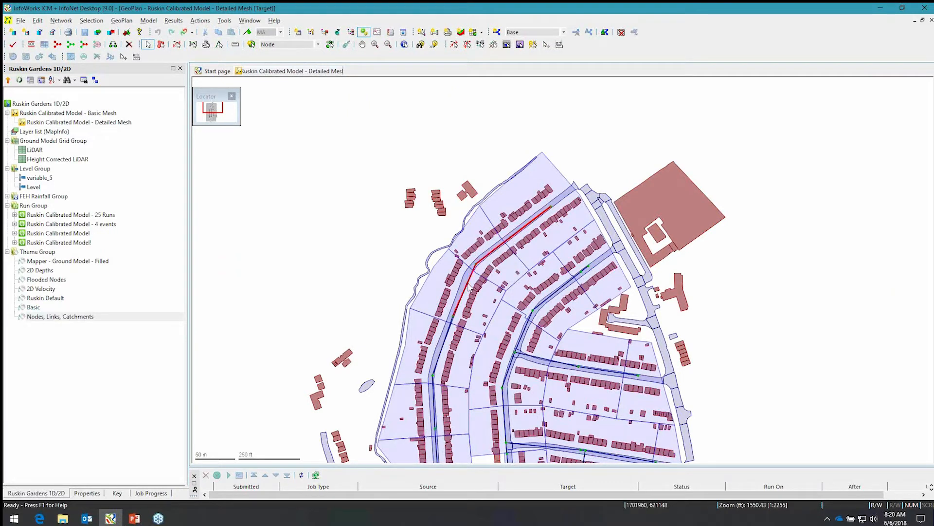
pyautogui.click(481, 33)
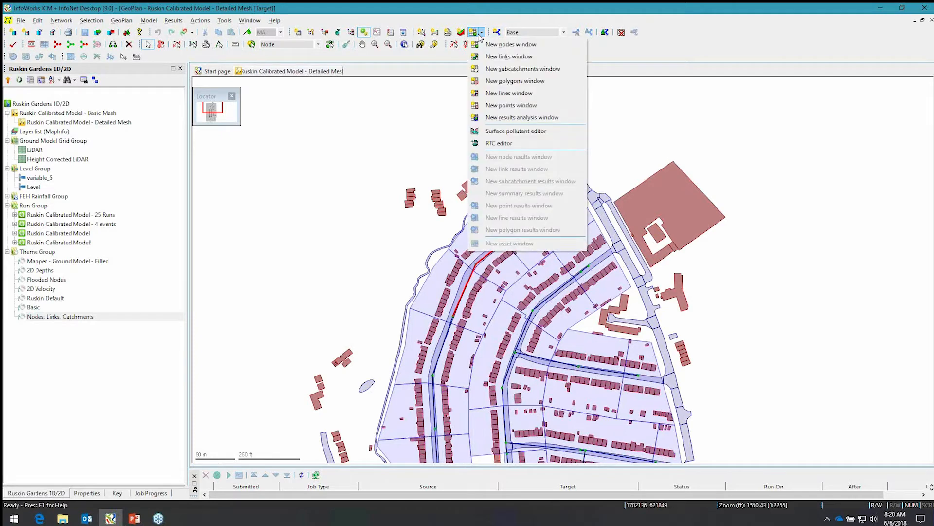
pyautogui.click(540, 57)
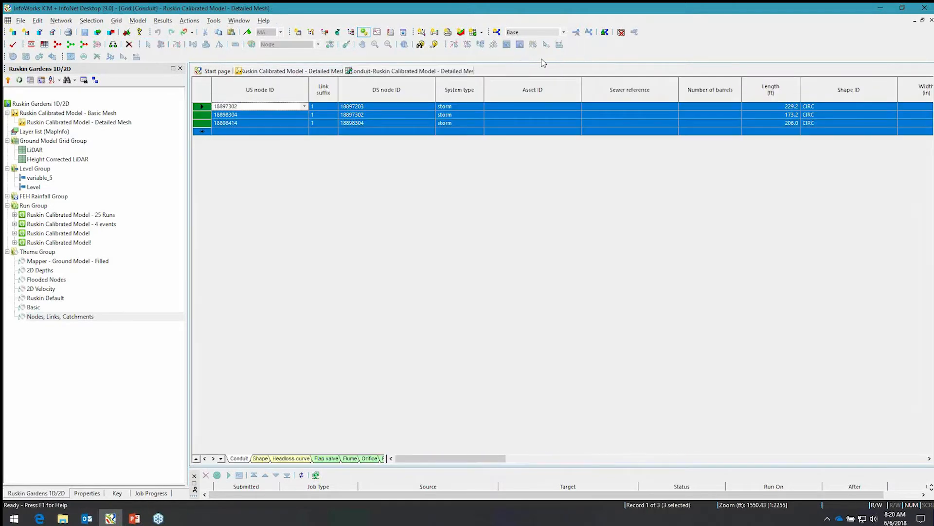
# - Adjust the Width of all three conduits by adding an absolute value of 18 inches
pyautogui.moveTo(422, 459); pyautogui.dragTo(462, 464)
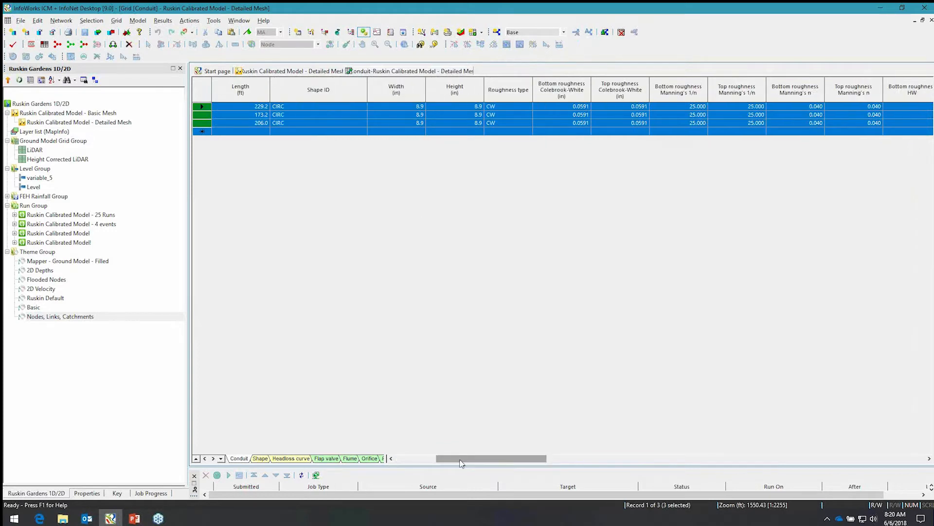
pyautogui.click(399, 107)
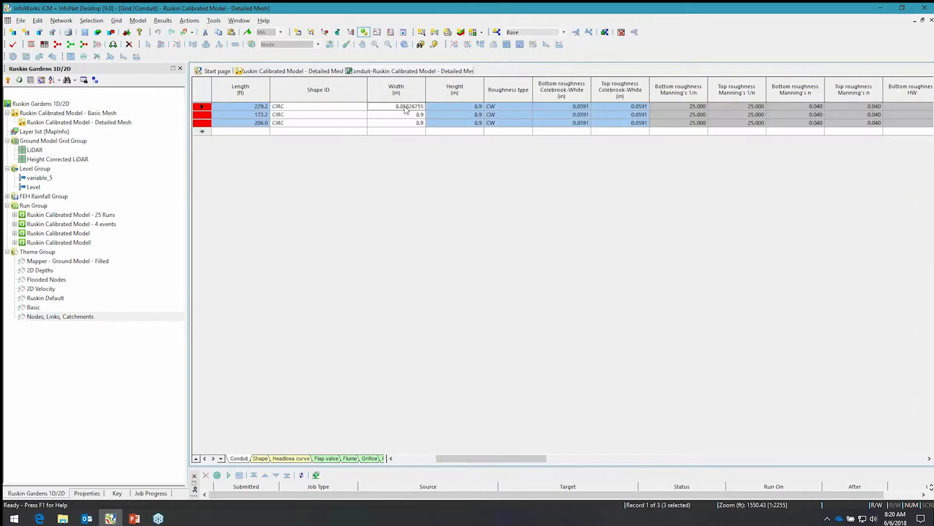
pyautogui.moveTo(382, 117); pyautogui.dragTo(381, 127)
pyautogui.rightClick(380, 125)
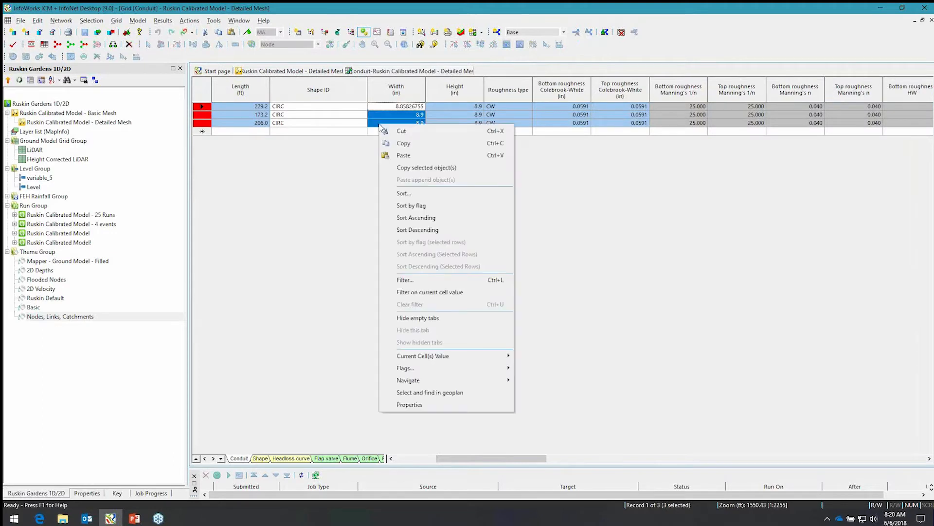
pyautogui.moveTo(476, 355)
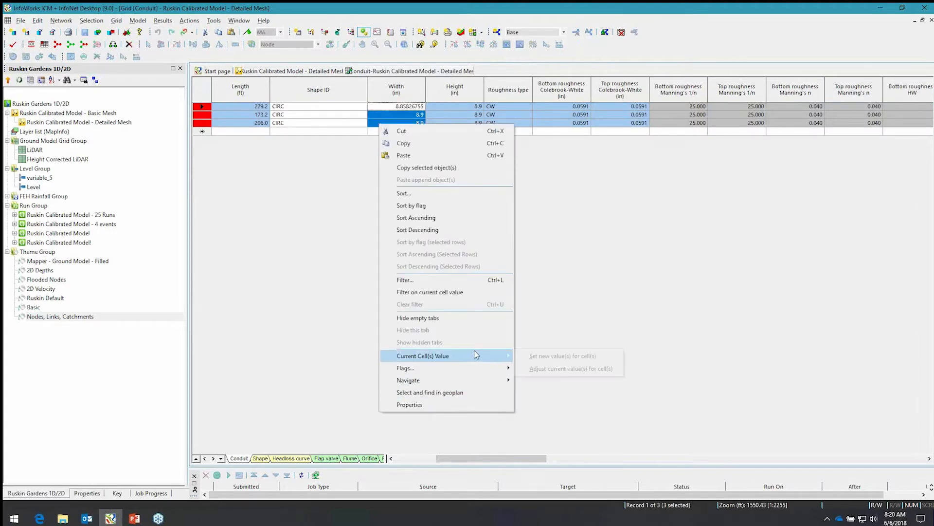
pyautogui.click(579, 368)
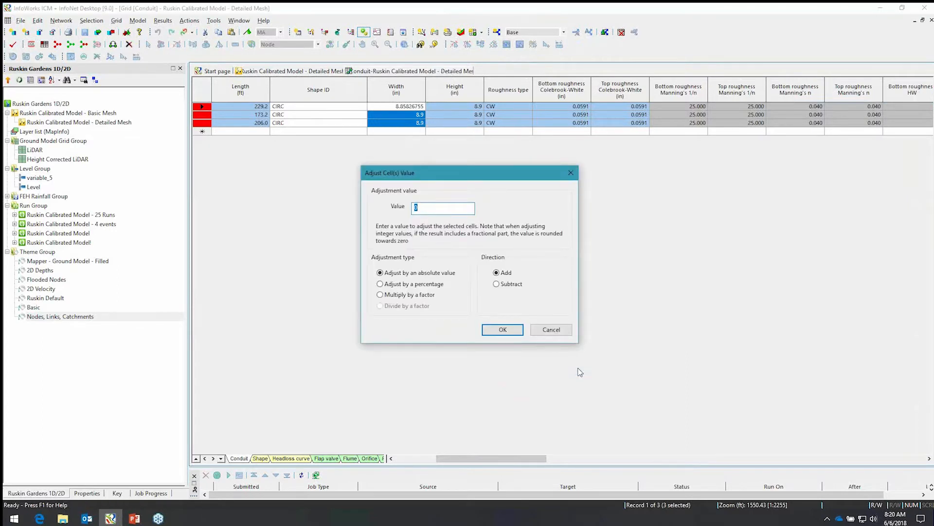
pyautogui.write('18')
pyautogui.press('Return')
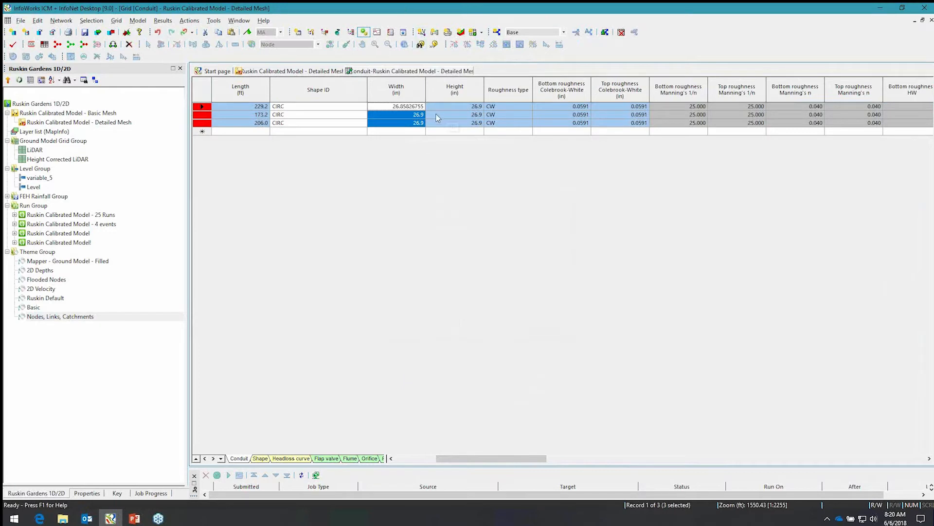
# - Set a new Width of 18 inches for all three conduits at once
pyautogui.rightClick(410, 108)
pyautogui.moveTo(516, 339)
pyautogui.click(610, 343)
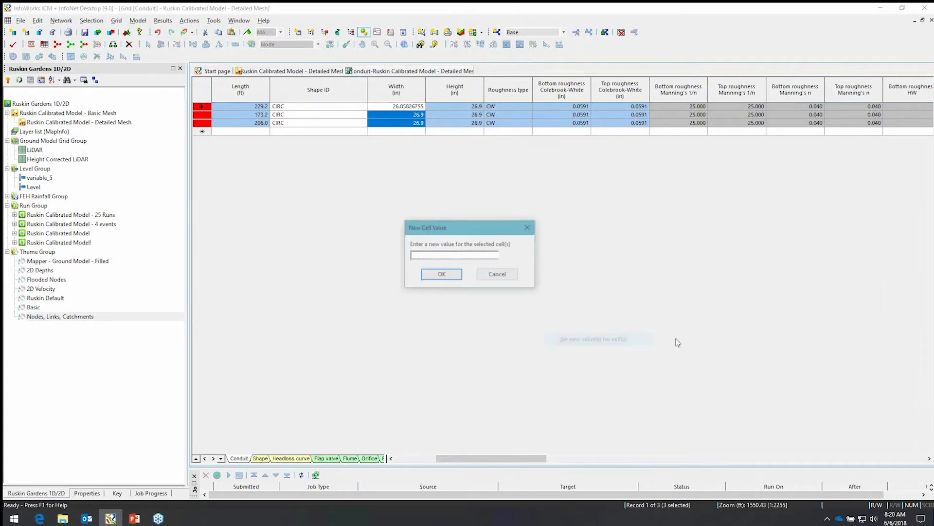
pyautogui.write('18')
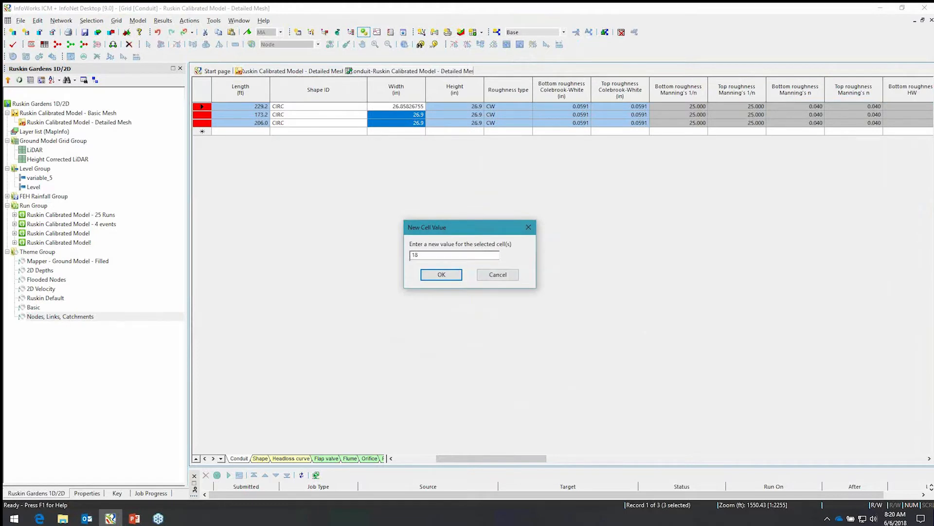
pyautogui.click(441, 274)
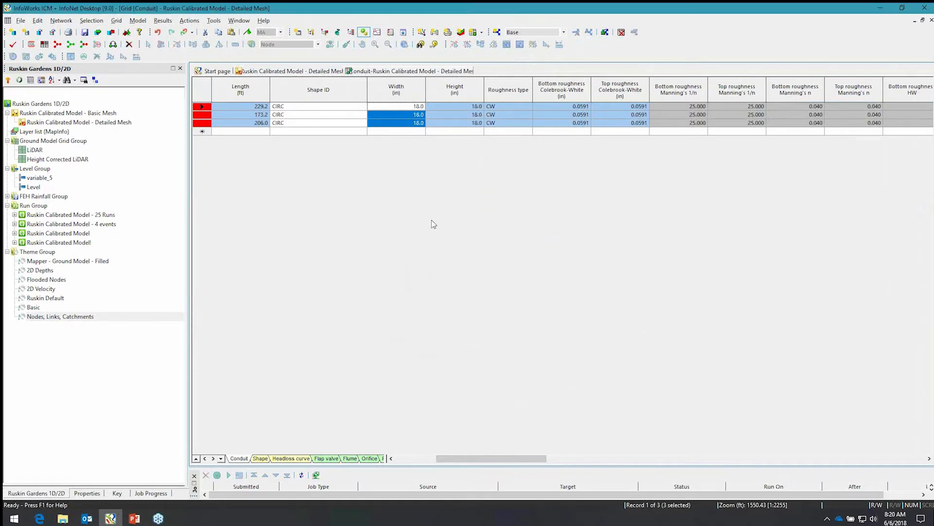
# - Flag the Width values of the three conduits as MA and run the network's engineering validation
pyautogui.rightClick(403, 106)
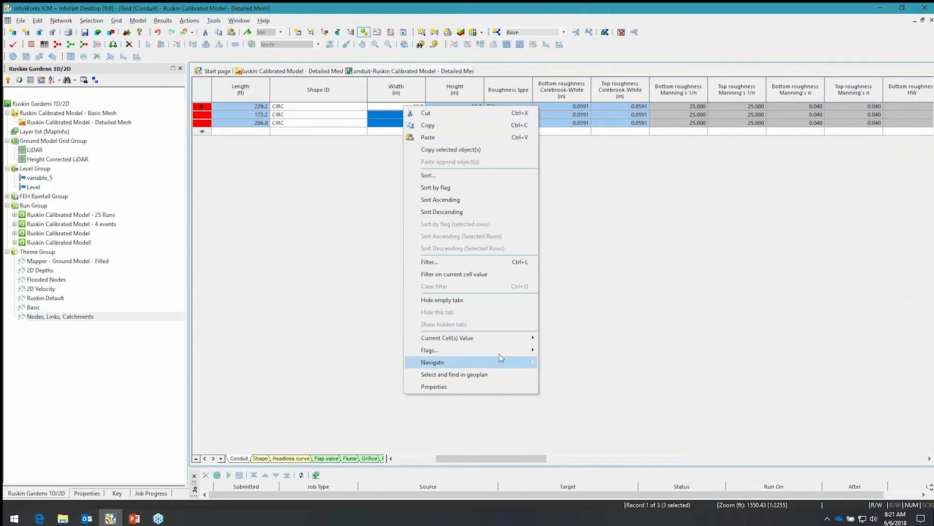
pyautogui.moveTo(501, 350)
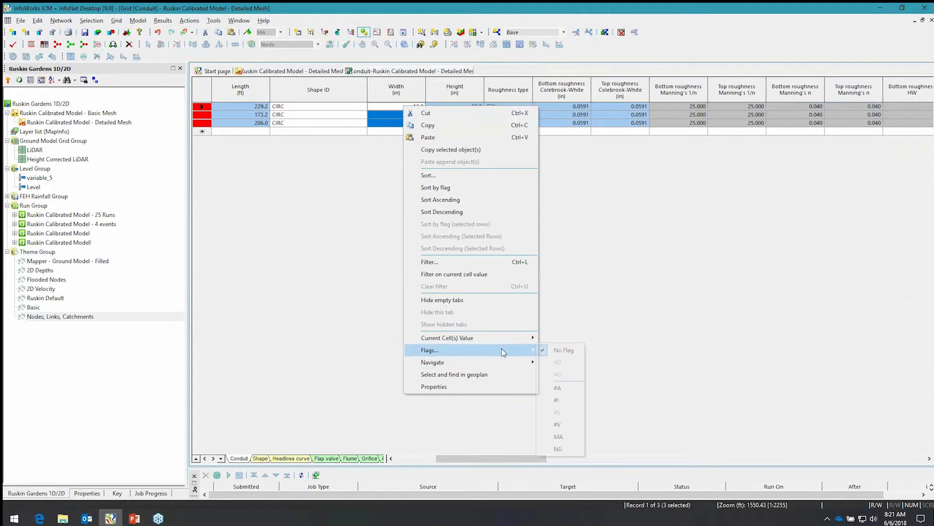
pyautogui.click(562, 437)
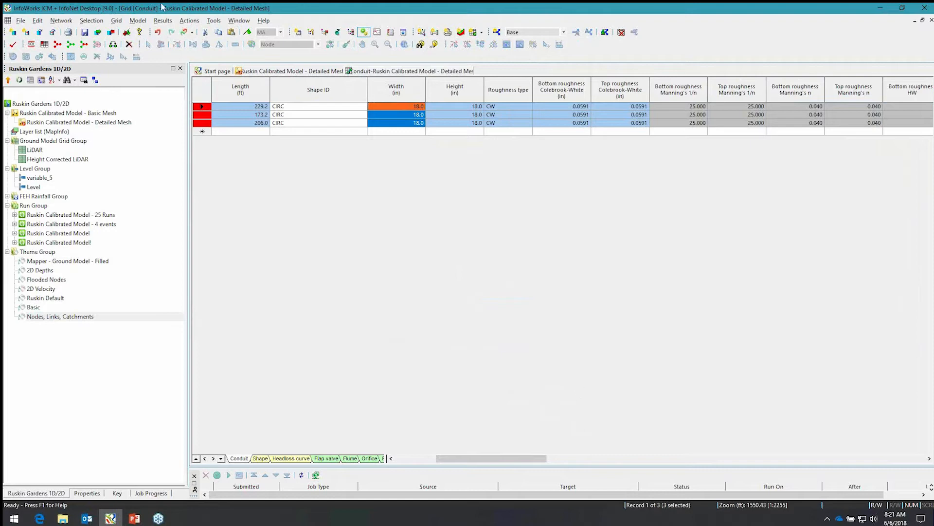
pyautogui.click(13, 44)
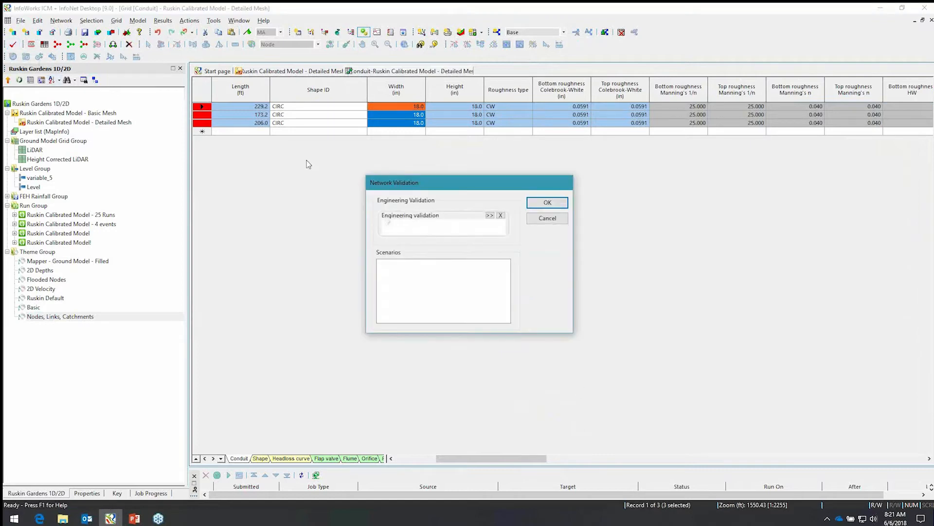
pyautogui.click(546, 204)
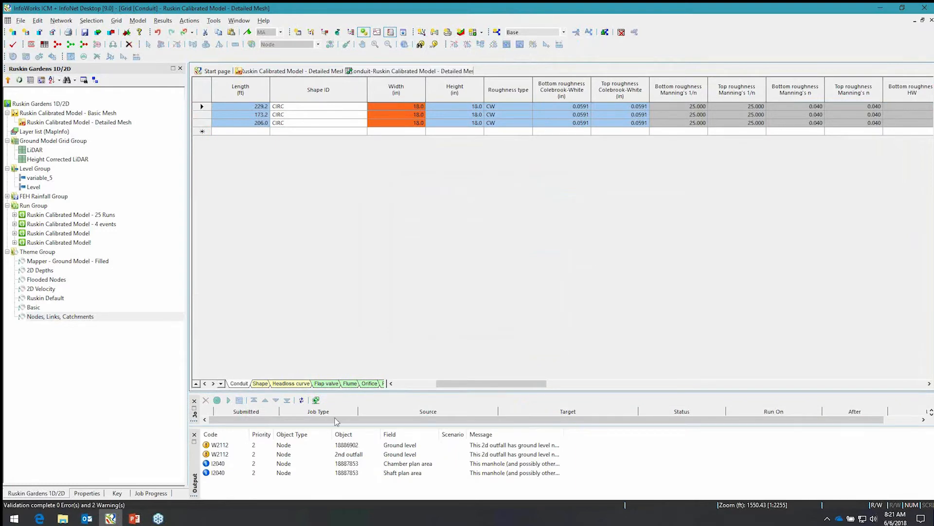
# - Commit the network changes to the server with a comment stating who made them, and return to the GeoPlan
pyautogui.click(85, 34)
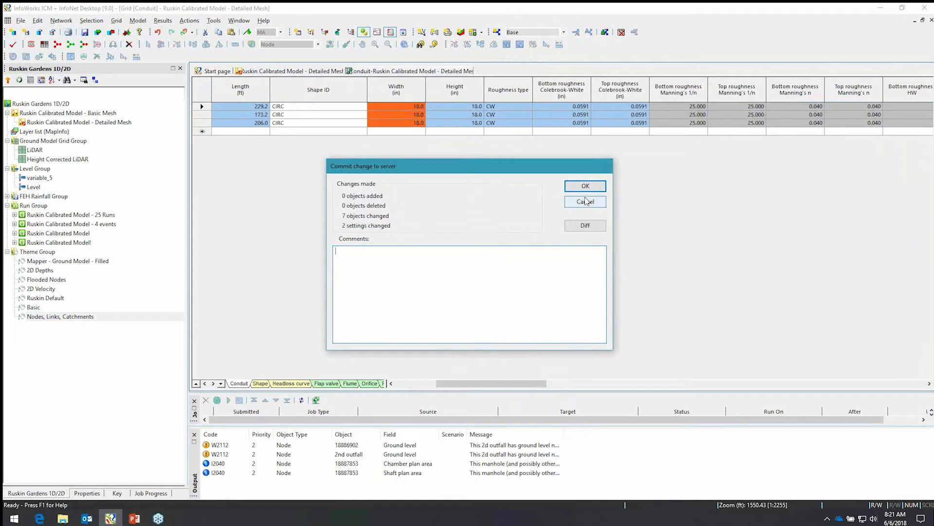
pyautogui.write('Changes made by Matt')
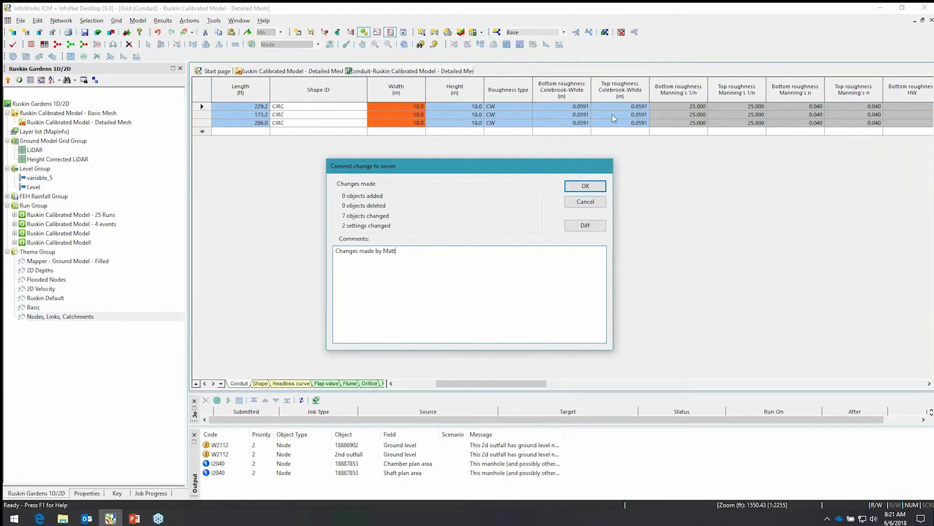
pyautogui.click(593, 189)
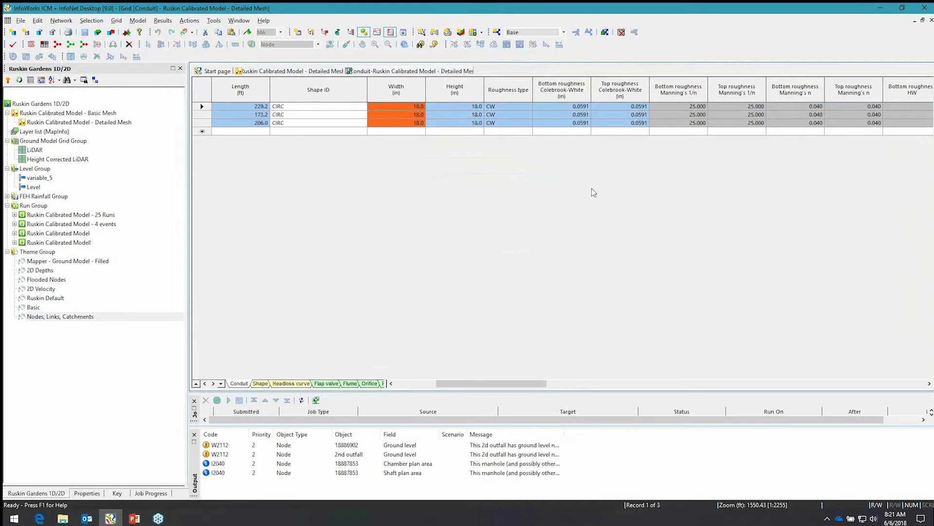
pyautogui.click(314, 71)
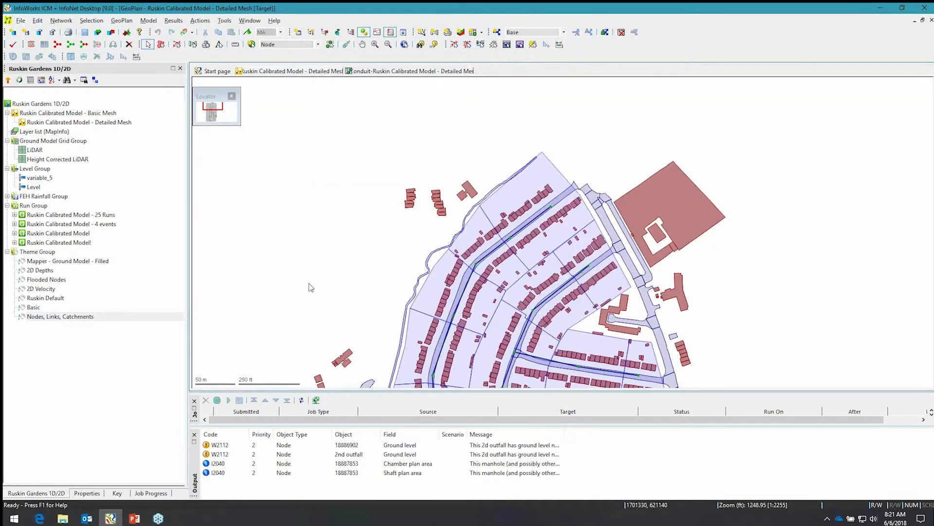
# - Close the validation output and select three adjoining conduits along the northwestern street on the GeoPlan
pyautogui.click(194, 434)
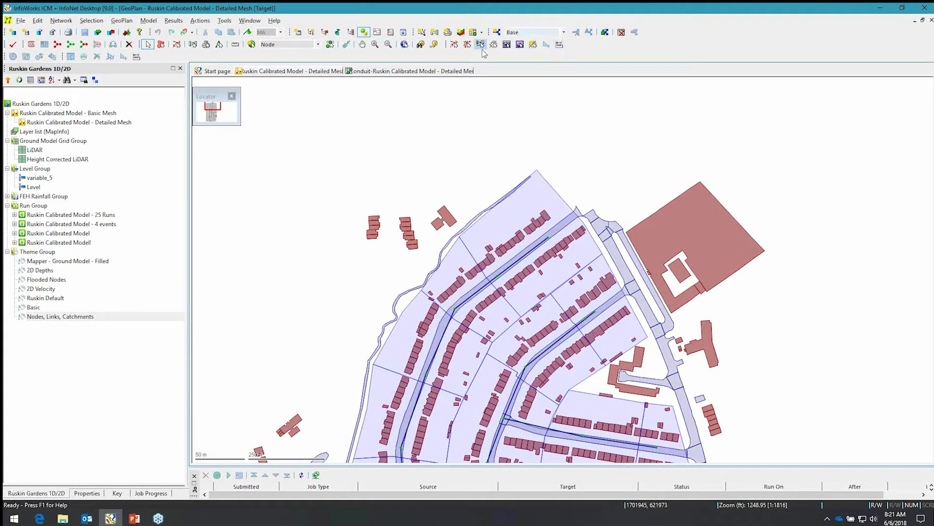
pyautogui.click(535, 255)
pyautogui.keyDown('ctrl'); pyautogui.click(475, 294); pyautogui.keyUp('ctrl')
pyautogui.keyDown('ctrl'); pyautogui.click(446, 331); pyautogui.keyUp('ctrl')
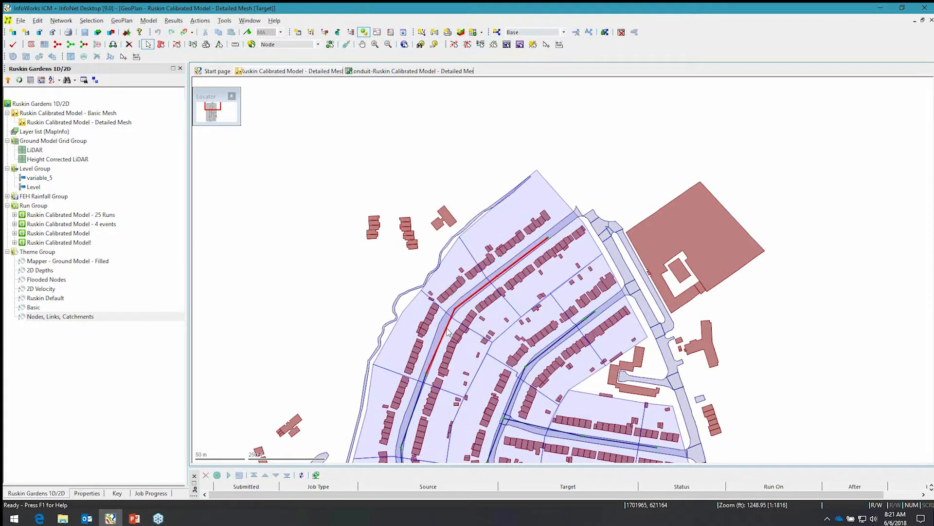
pyautogui.rightClick(447, 330)
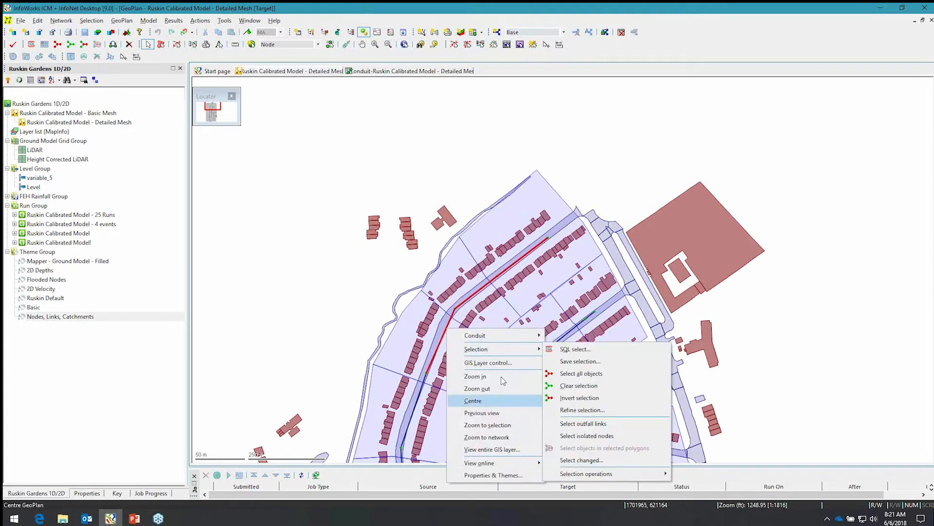
pyautogui.click(441, 18)
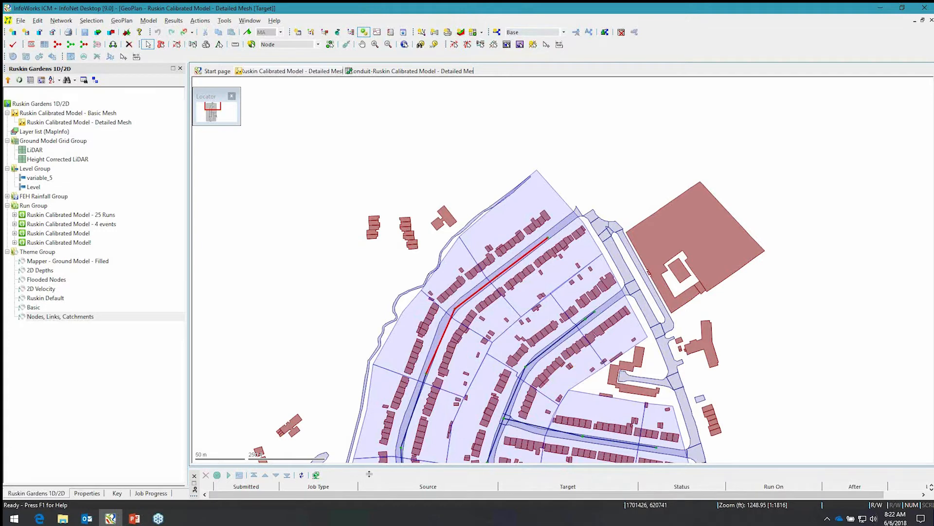
# - Enlarge the Job Control list and select the simulation jobs M5-30 to M5-240
pyautogui.moveTo(363, 466); pyautogui.dragTo(364, 384)
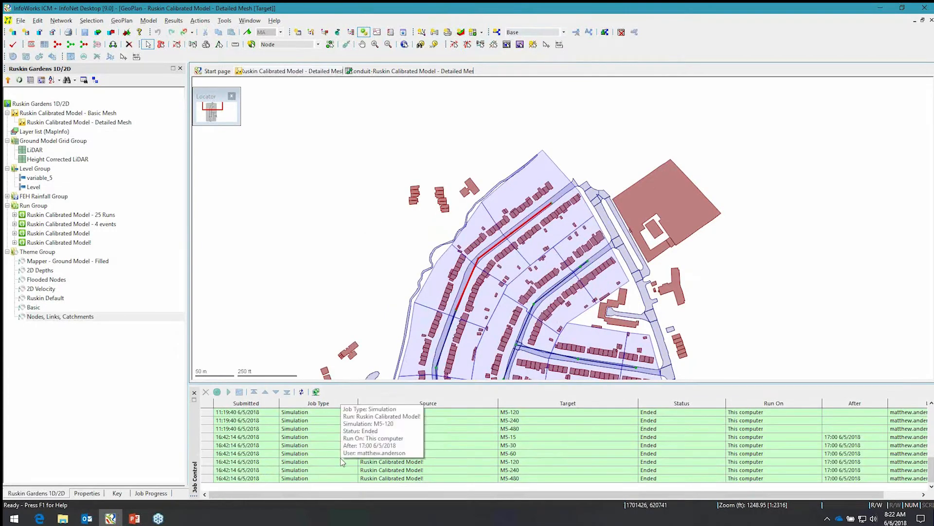
pyautogui.doubleClick(596, 445)
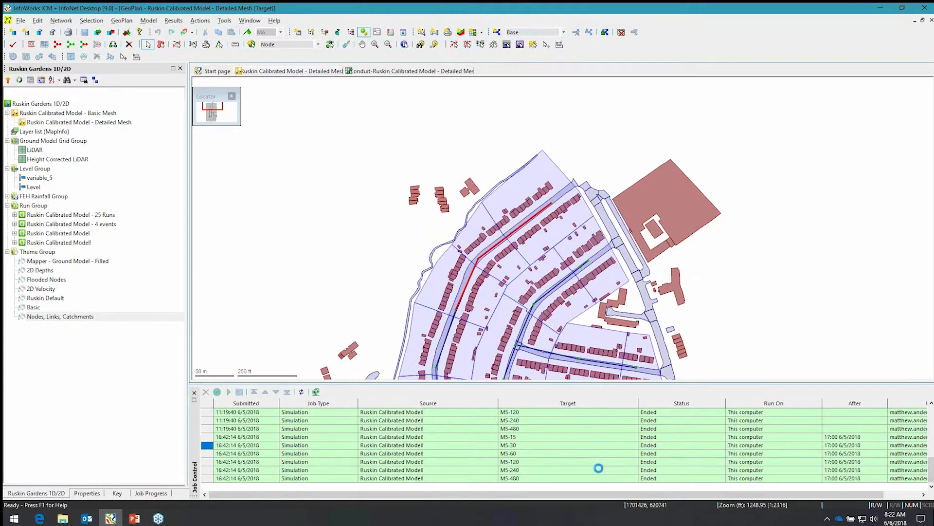
pyautogui.keyDown('shift'); pyautogui.click(599, 470); pyautogui.keyUp('shift')
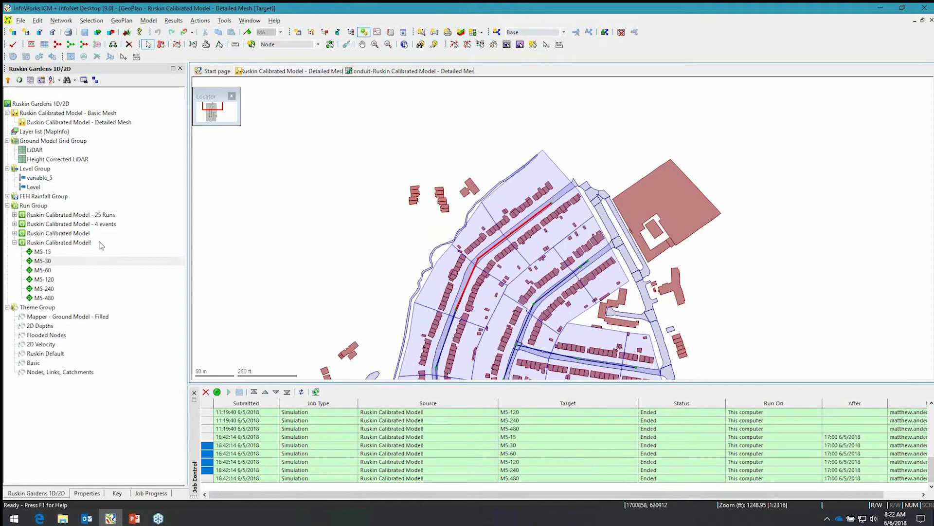
pyautogui.moveTo(99, 243)
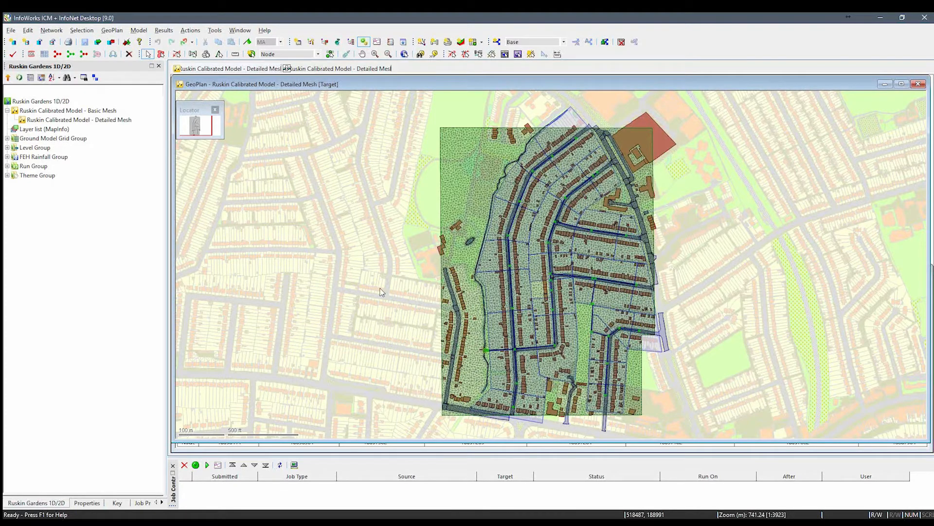
# - Select storm conduit 18897302.1 on the GeoPlan and show its properties, choosing the conduit among the overlapping objects
pyautogui.scroll(-2, 329, 280)
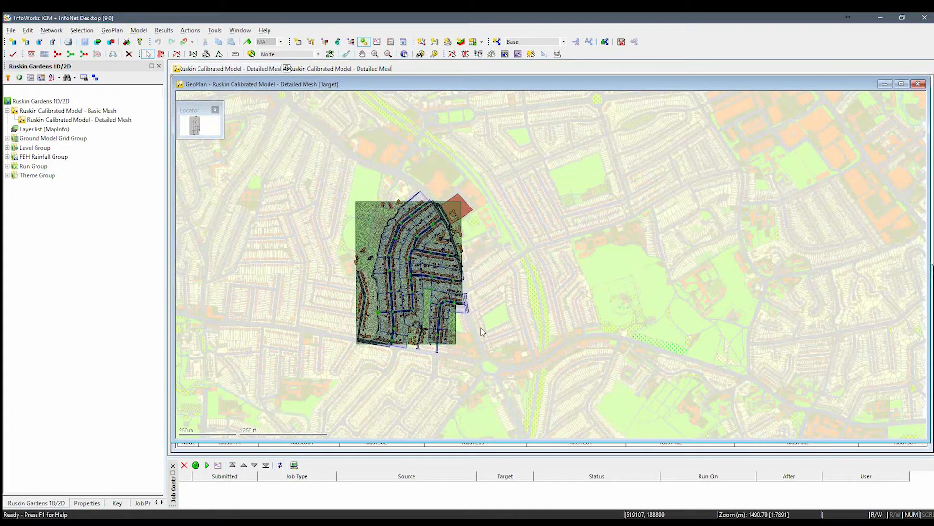
pyautogui.moveTo(312, 186); pyautogui.dragTo(542, 366)
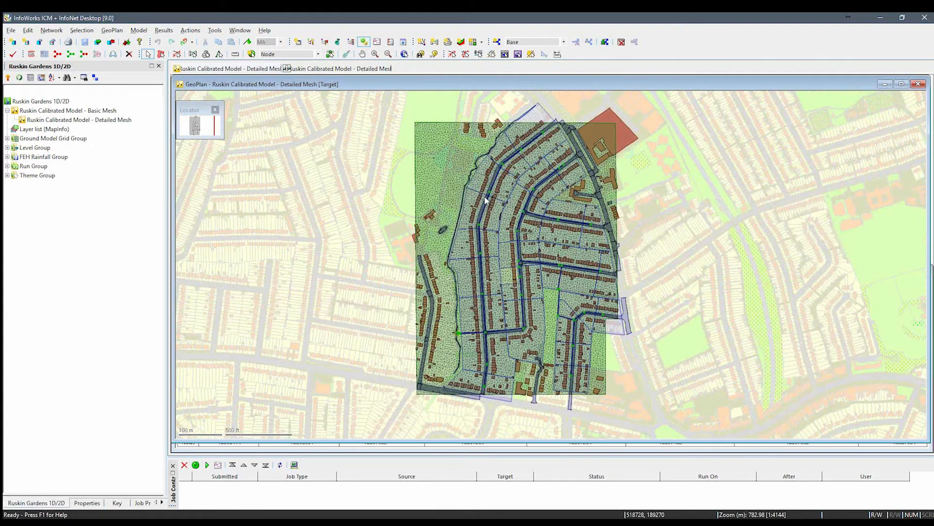
pyautogui.click(494, 184)
pyautogui.click(457, 188)
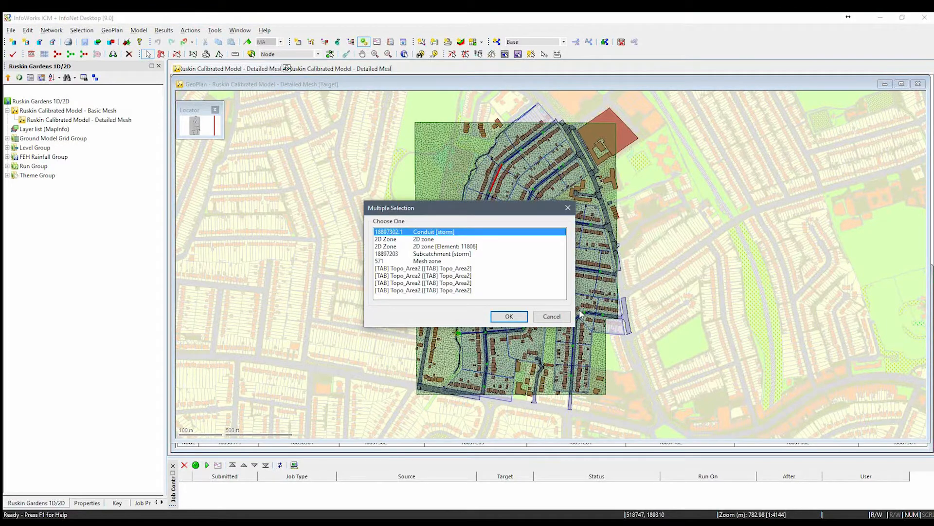
pyautogui.click(522, 317)
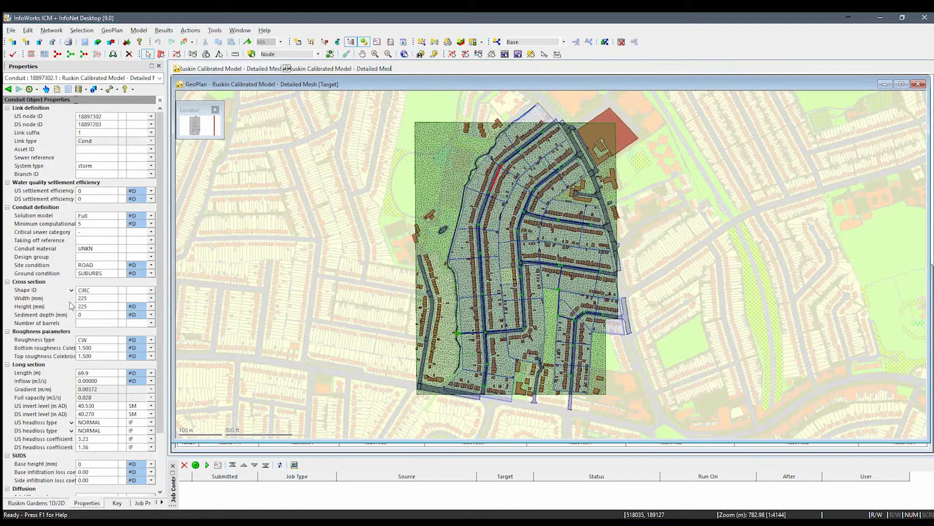
# - Shorten the GeoPlan window to uncover the long section beneath it and make the long section active
pyautogui.moveTo(396, 208)
pyautogui.moveTo(470, 244)
pyautogui.moveTo(372, 184)
pyautogui.moveTo(709, 441); pyautogui.dragTo(679, 282)
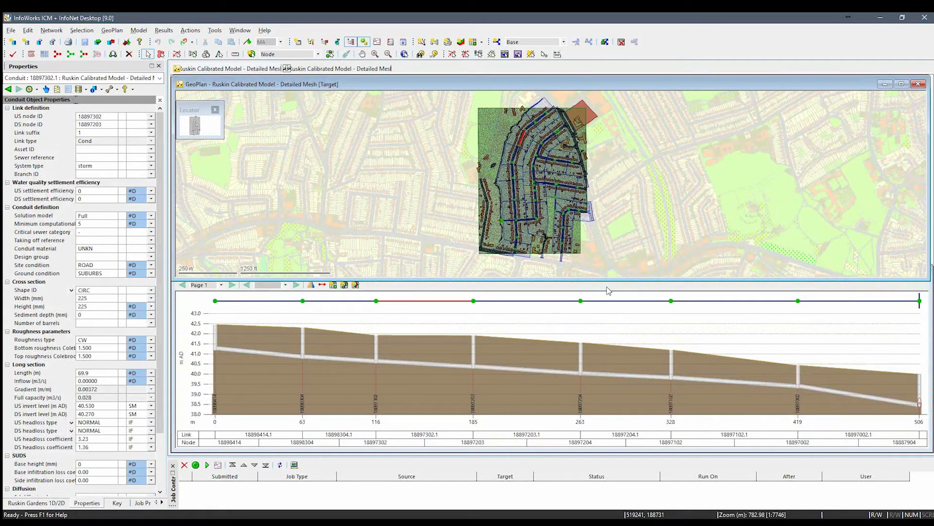
pyautogui.click(608, 290)
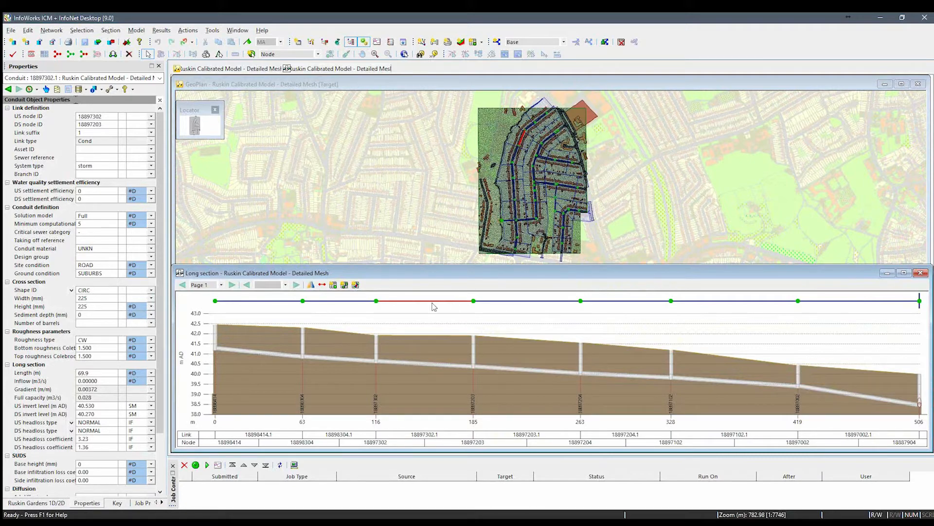
# - Add the four conduits downstream of 18897302.1 to the selection in the long section and open the selected conduits in a grid
pyautogui.keyDown('ctrl'); pyautogui.click(509, 302); pyautogui.keyUp('ctrl')
pyautogui.keyDown('ctrl'); pyautogui.click(631, 302); pyautogui.keyUp('ctrl')
pyautogui.keyDown('ctrl'); pyautogui.click(701, 301); pyautogui.keyUp('ctrl')
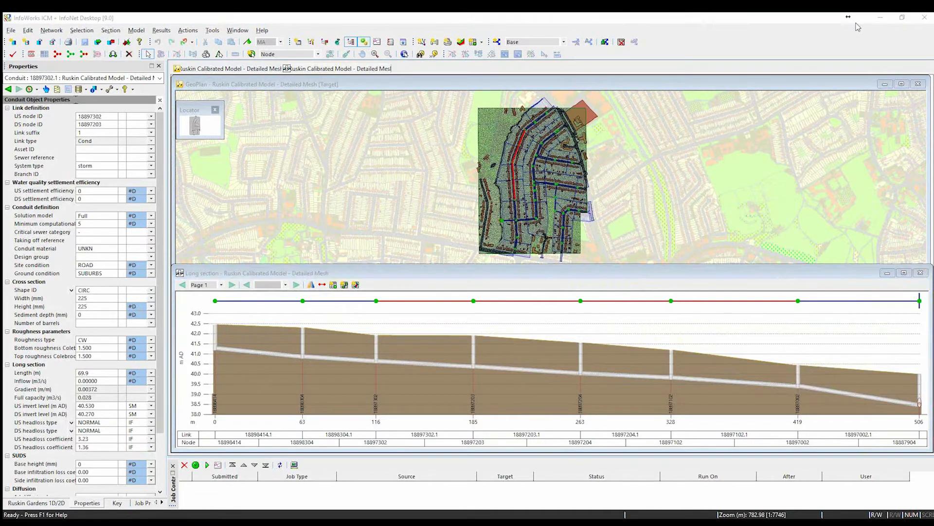
pyautogui.click(830, 305)
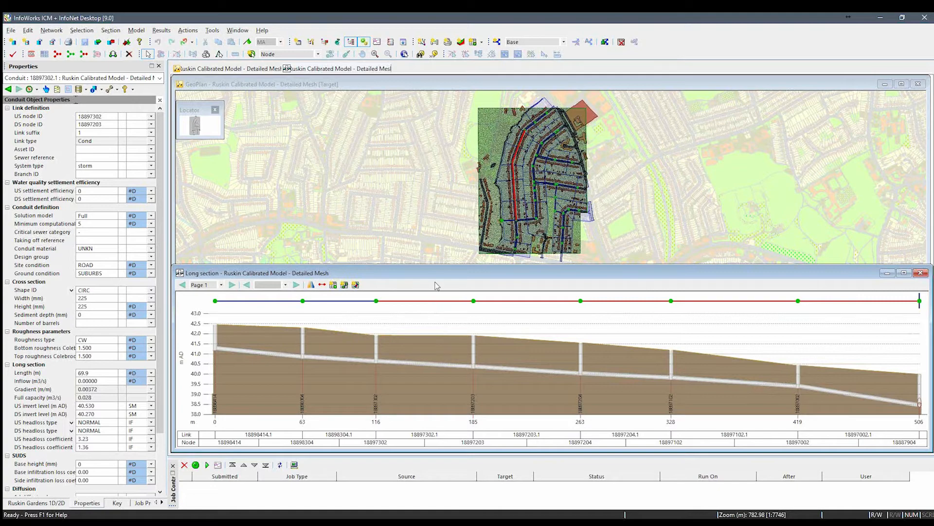
pyautogui.click(481, 42)
pyautogui.click(495, 66)
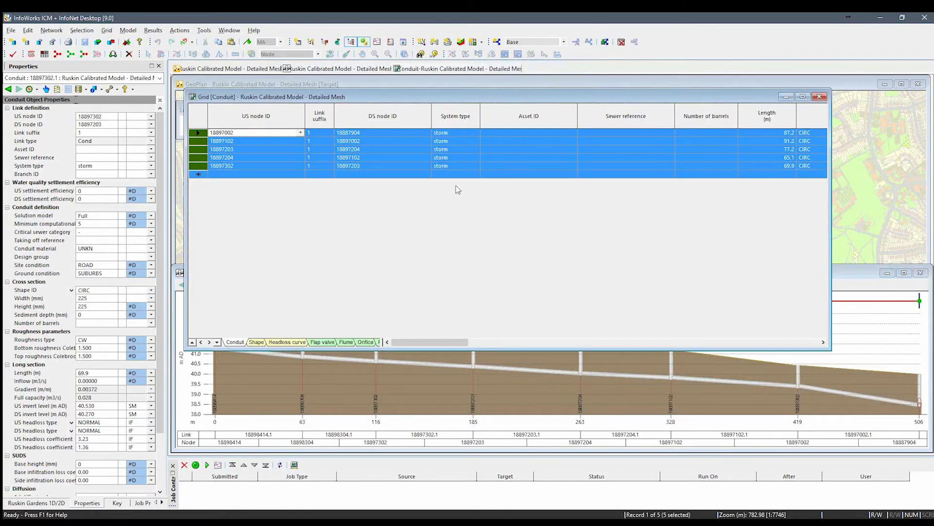
# - Set a new Width of 300 mm for all five selected conduits at once
pyautogui.click(512, 166)
pyautogui.moveTo(460, 342); pyautogui.dragTo(485, 342)
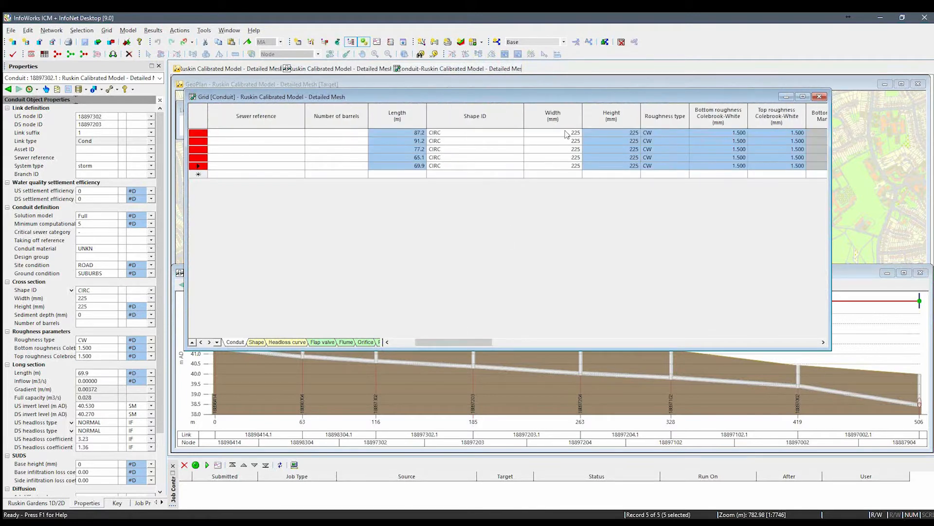
pyautogui.moveTo(565, 133); pyautogui.dragTo(558, 164)
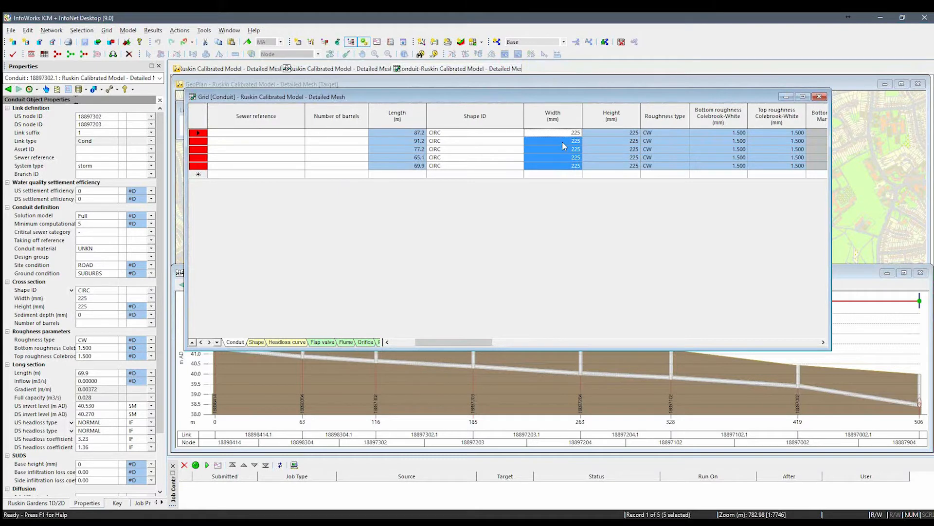
pyautogui.rightClick(563, 143)
pyautogui.moveTo(650, 375)
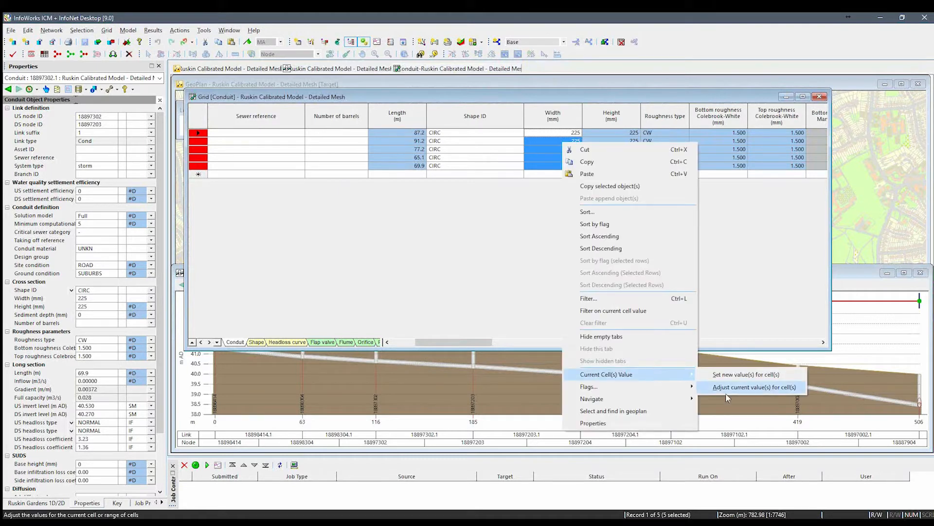
pyautogui.click(719, 375)
pyautogui.write('300')
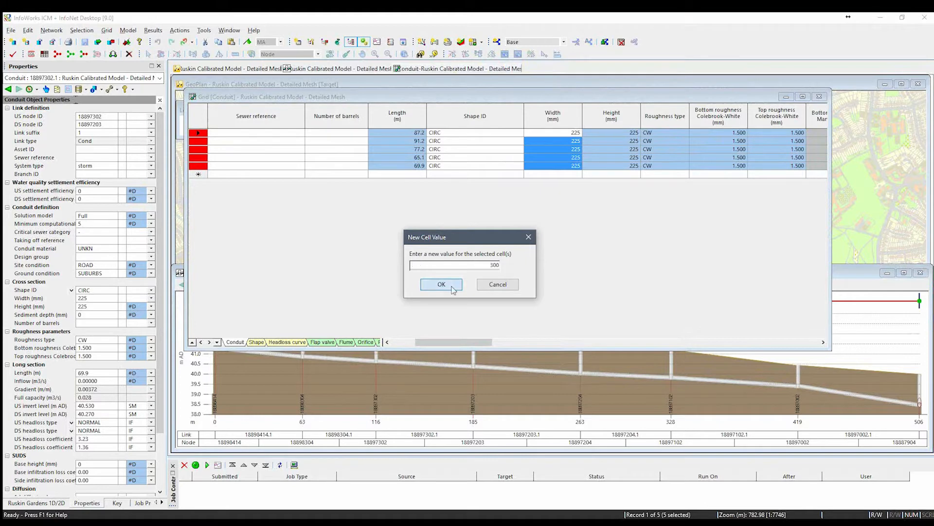
pyautogui.click(441, 284)
# - Flag the Width values of the five conduits as NG and close the conduit grid
pyautogui.rightClick(547, 160)
pyautogui.moveTo(633, 402)
pyautogui.click(710, 500)
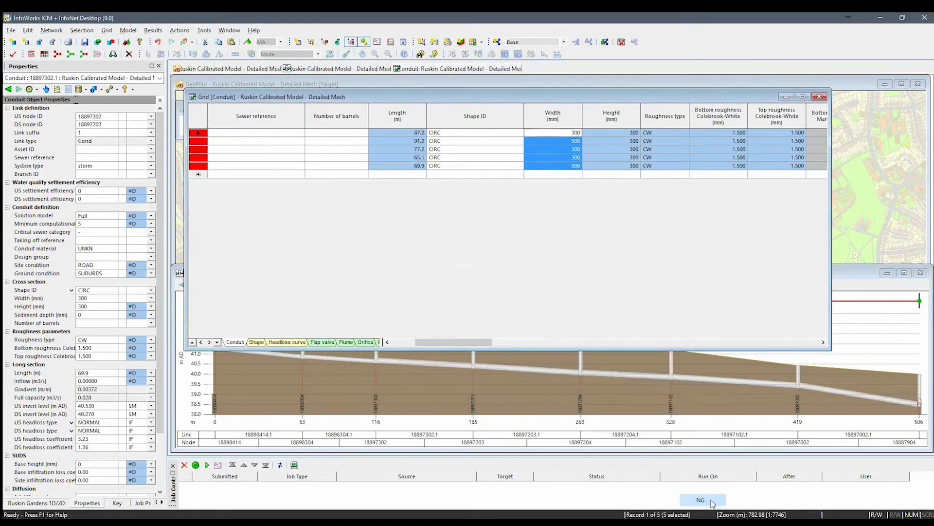
pyautogui.moveTo(561, 161)
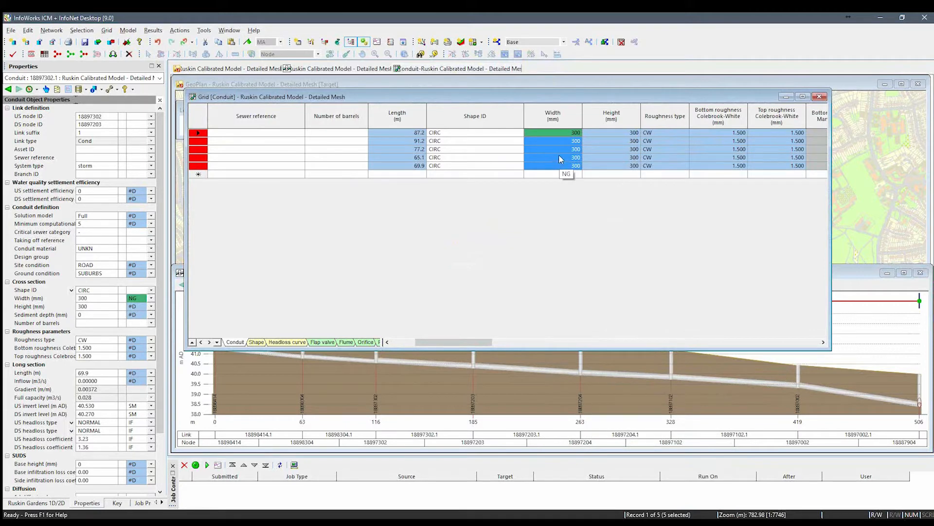
pyautogui.click(471, 166)
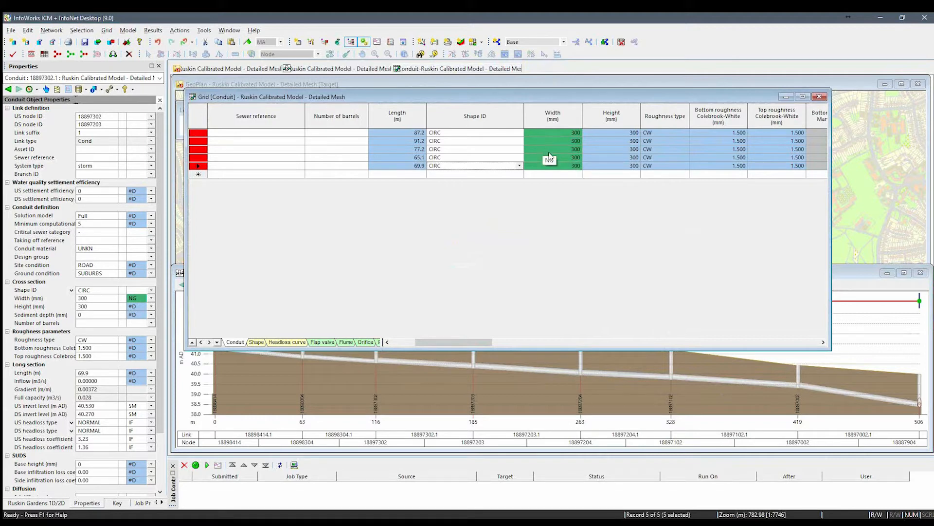
pyautogui.moveTo(140, 299)
pyautogui.click(820, 97)
pyautogui.click(820, 97)
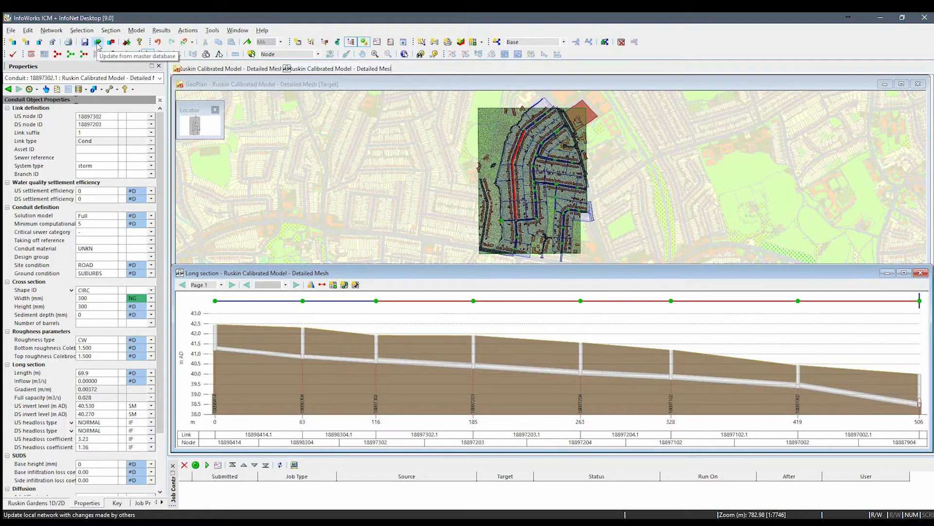
# - Update the local network from the master database and go to the update conflict of conduit 18897302.1
pyautogui.click(98, 44)
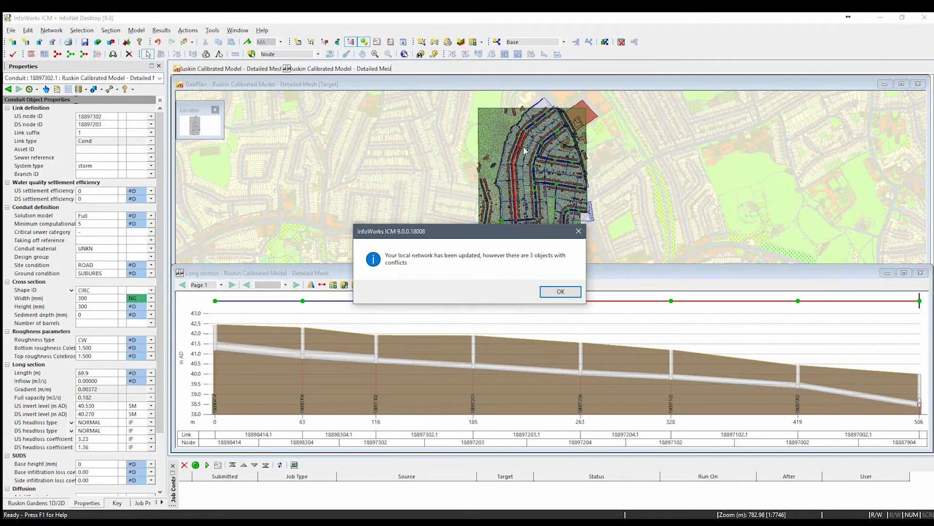
pyautogui.click(560, 291)
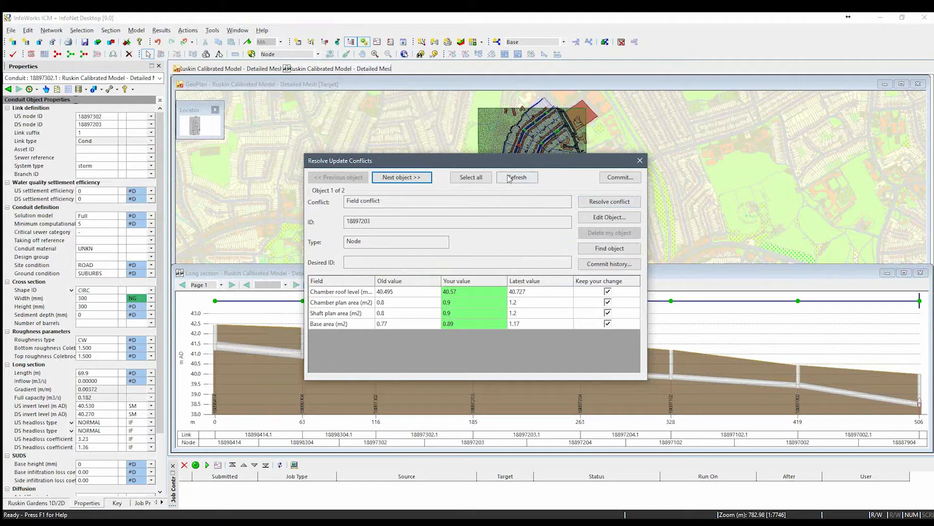
pyautogui.moveTo(501, 162); pyautogui.dragTo(518, 161)
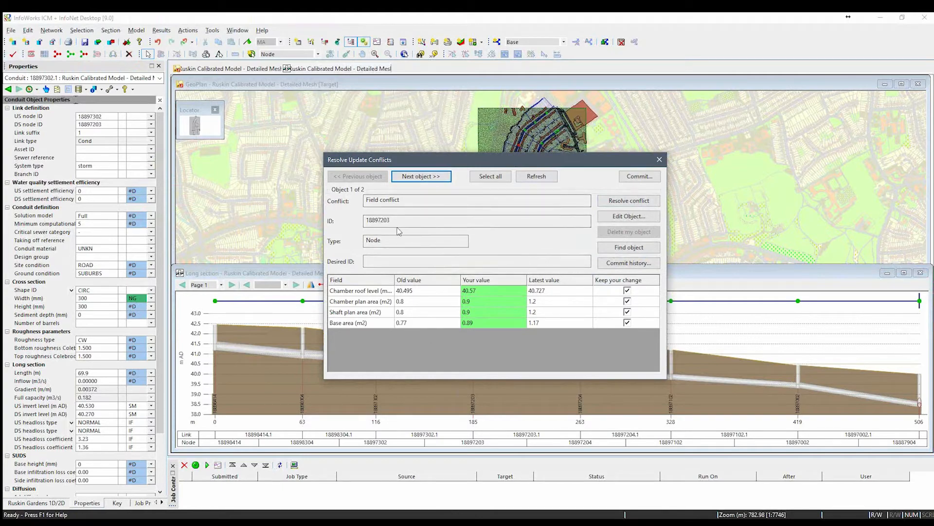
pyautogui.click(421, 177)
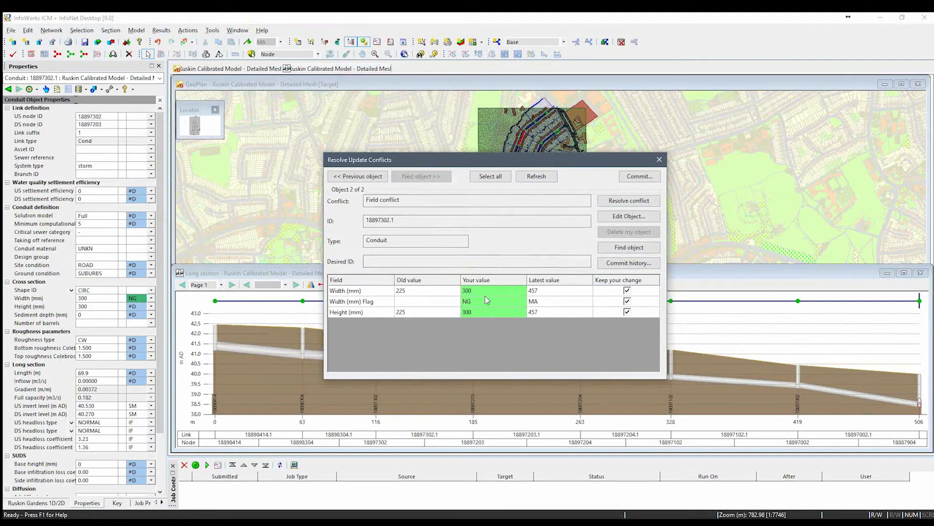
# - Try switching the Width, Width Flag and Height of conduit 18897302.1 between local and latest values, ending with all local changes kept
pyautogui.click(407, 291)
pyautogui.click(627, 291)
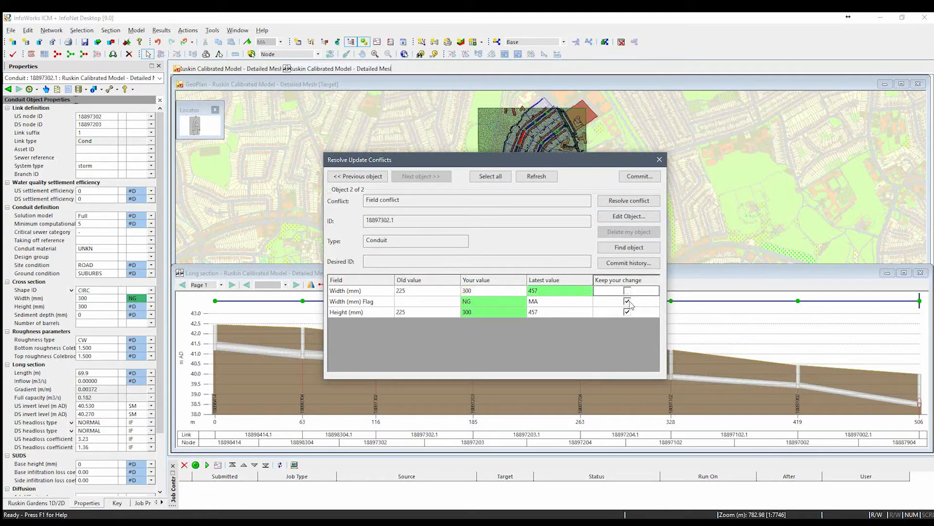
pyautogui.click(627, 301)
pyautogui.click(628, 312)
pyautogui.click(628, 301)
pyautogui.click(627, 291)
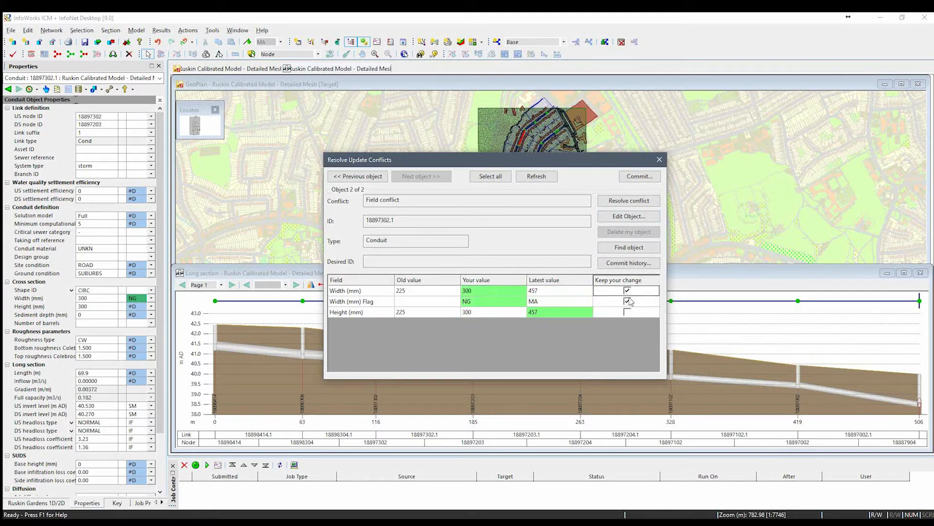
pyautogui.click(627, 311)
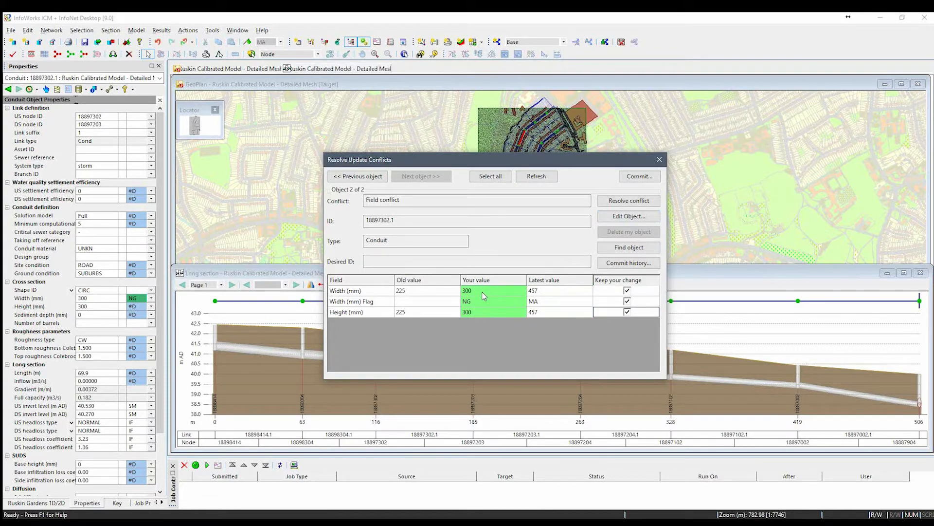
# - Resolve the conflict of conduit 18897302.1 with the latest values: Width 457 mm, Width Flag MA and Height 457 mm
pyautogui.click(627, 290)
pyautogui.click(628, 312)
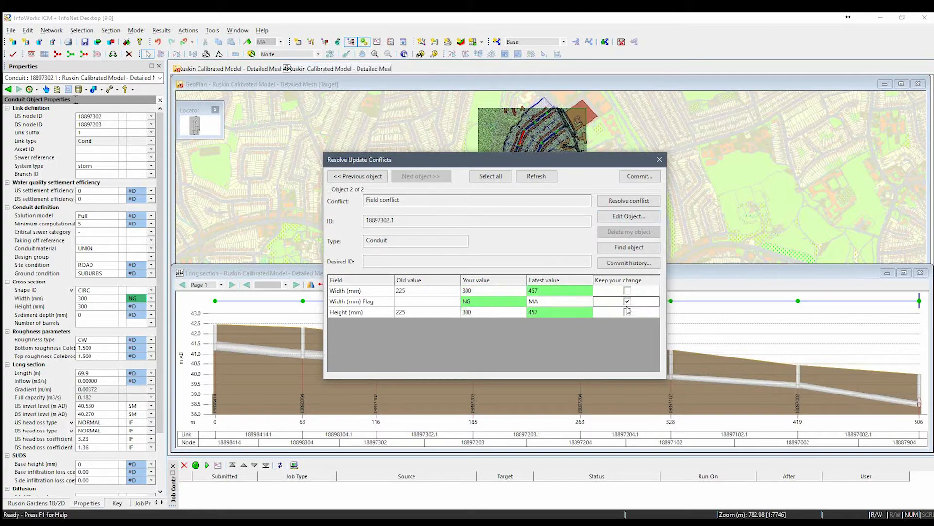
pyautogui.click(627, 301)
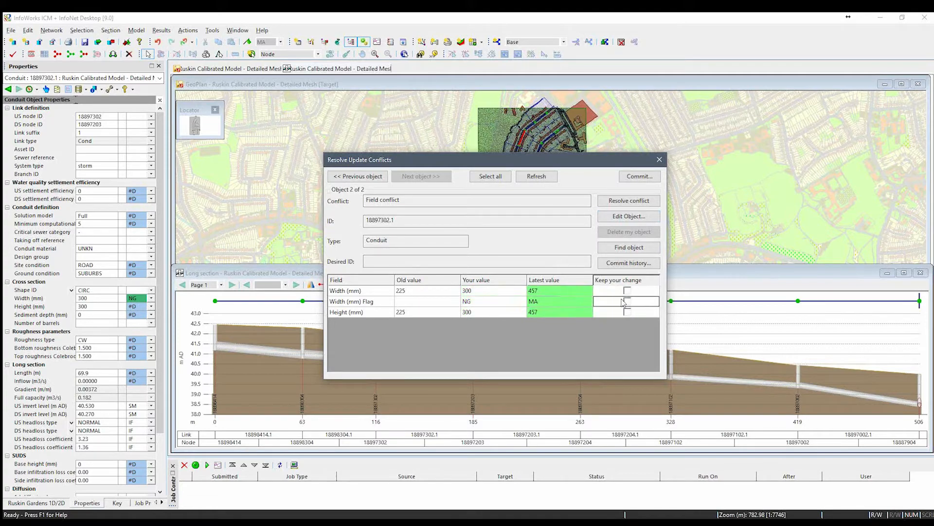
pyautogui.click(629, 201)
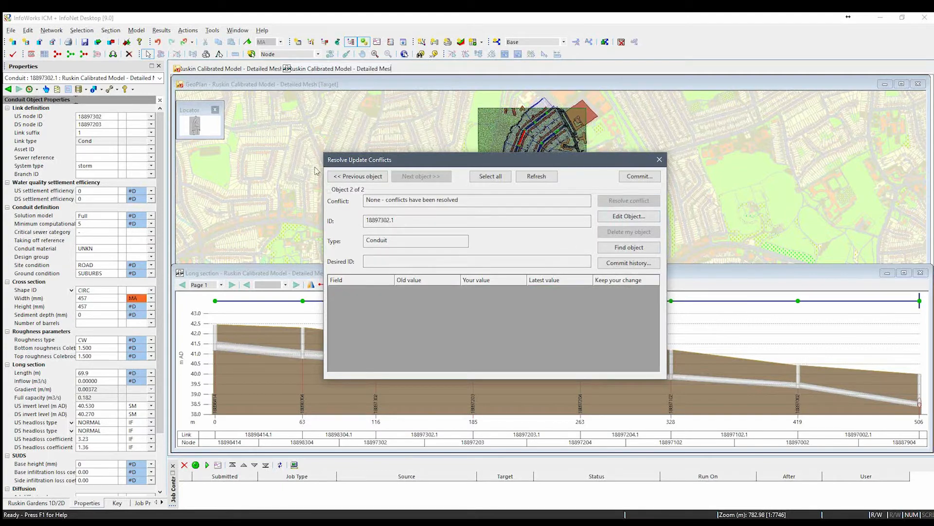
# - Validate the network and commit the resolved changes to the master database with a comment attributing the downstream changes to their author
pyautogui.click(350, 178)
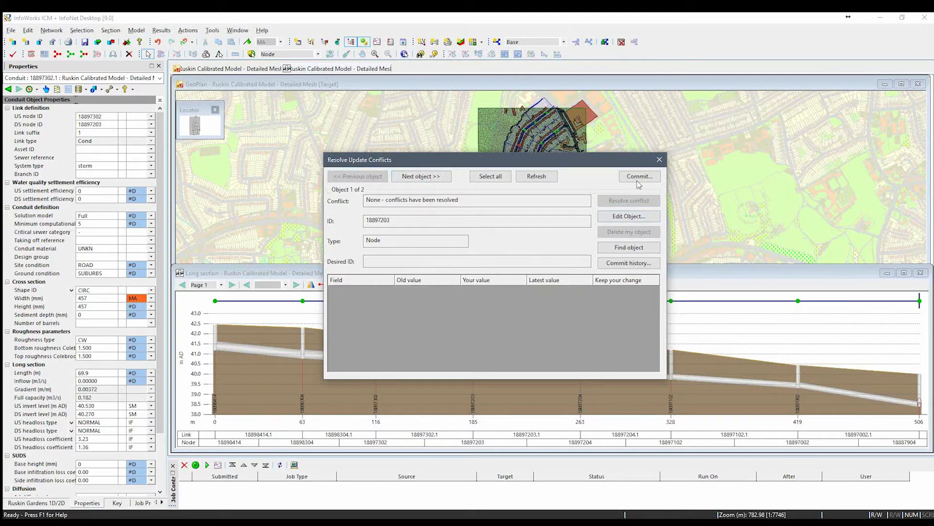
pyautogui.click(421, 176)
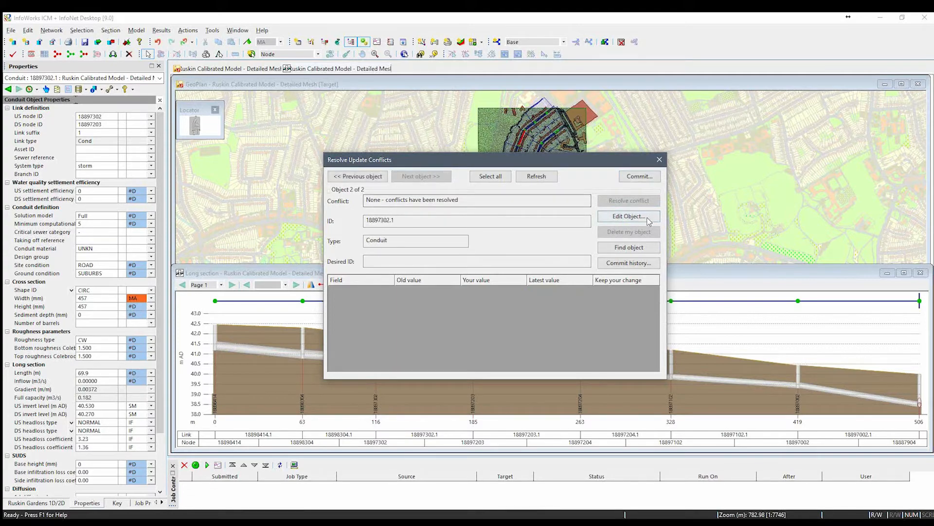
pyautogui.click(640, 177)
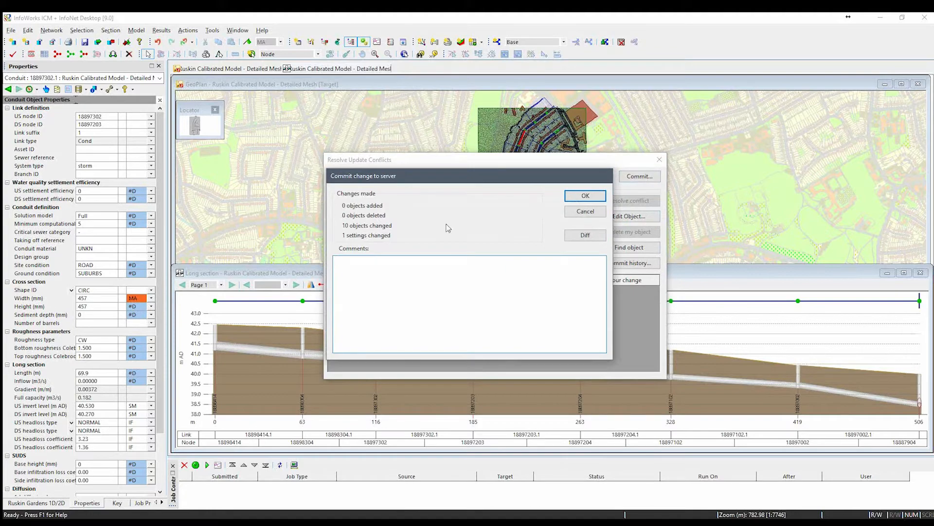
pyautogui.click(463, 294)
pyautogui.write('Nathans changes downstream')
pyautogui.click(585, 197)
pyautogui.click(493, 343)
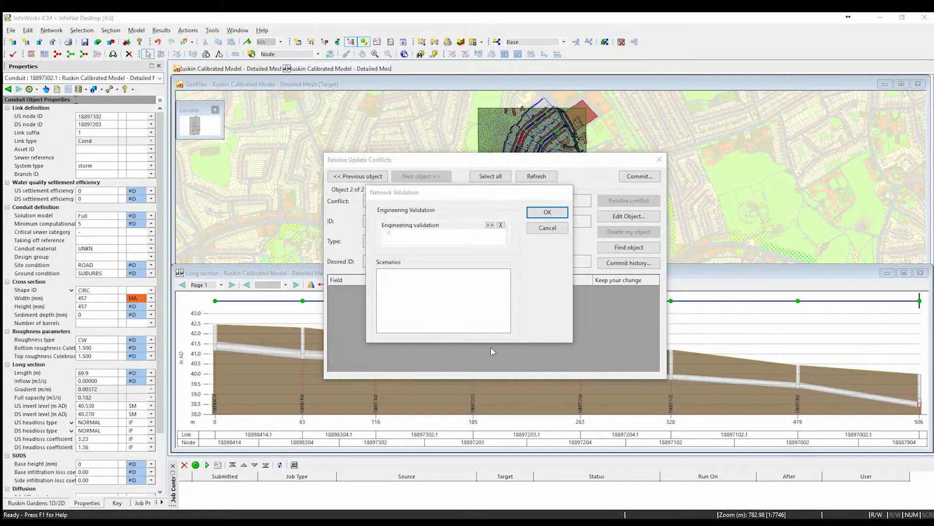
pyautogui.click(545, 212)
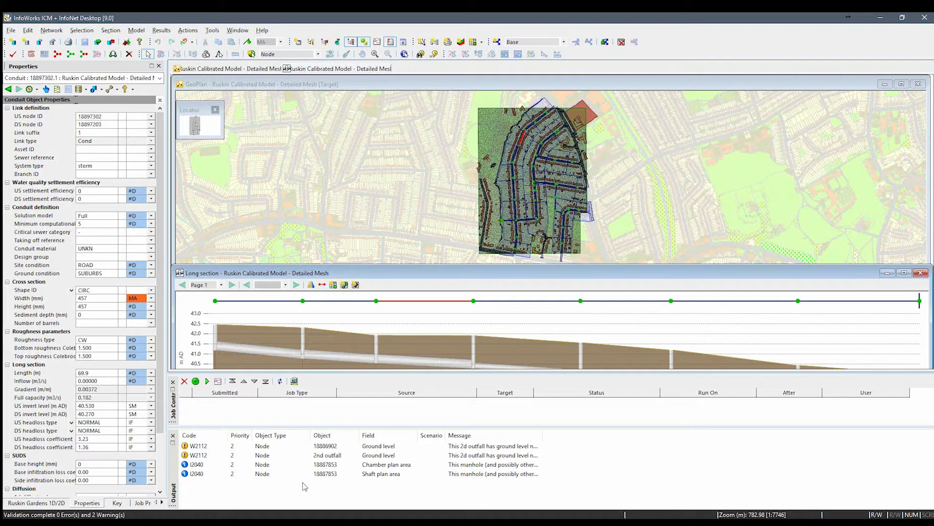
pyautogui.click(174, 436)
# - Show the commit history of Ruskin Calibrated Model - Detailed Mesh and widen its User and Date columns to fit their contents
pyautogui.click(61, 503)
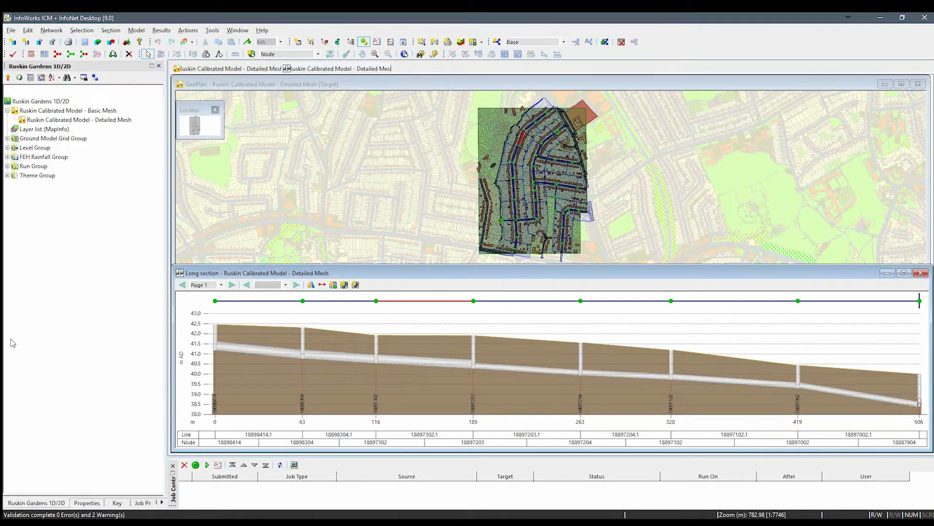
pyautogui.rightClick(77, 118)
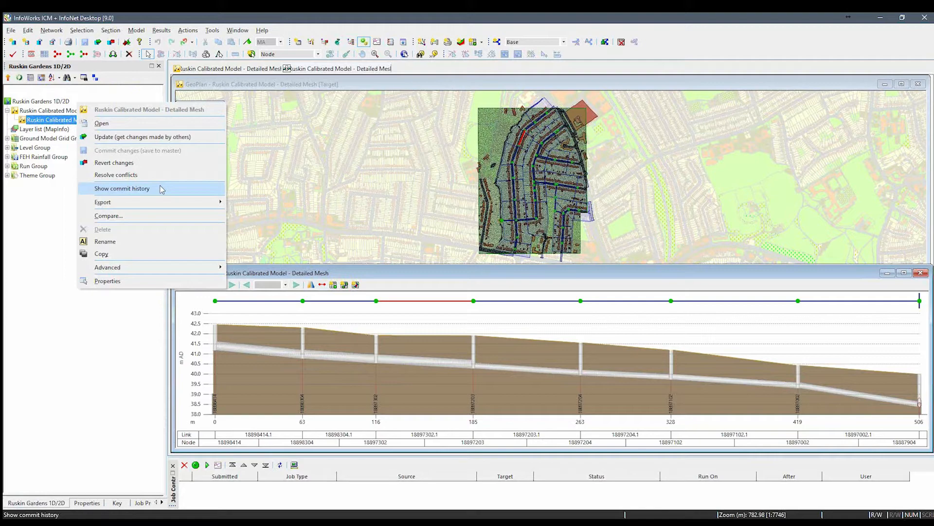
pyautogui.click(160, 188)
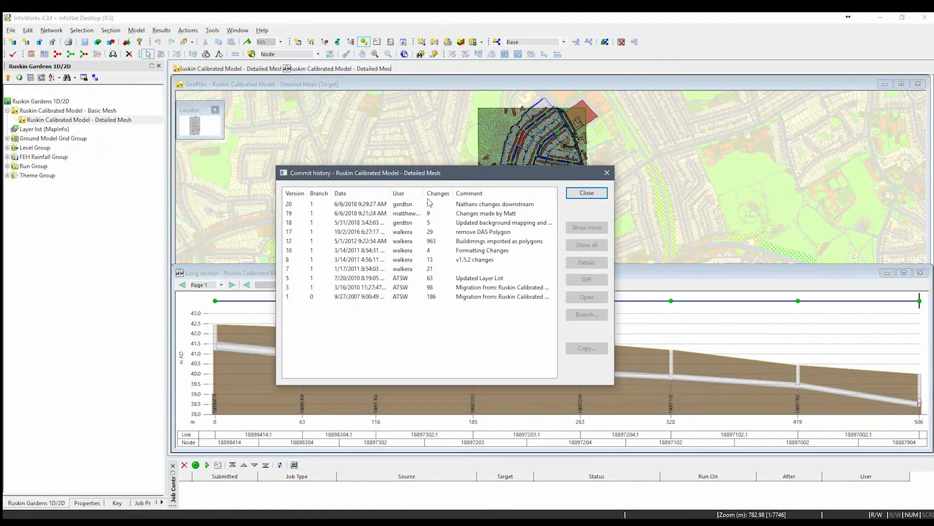
pyautogui.doubleClick(424, 195)
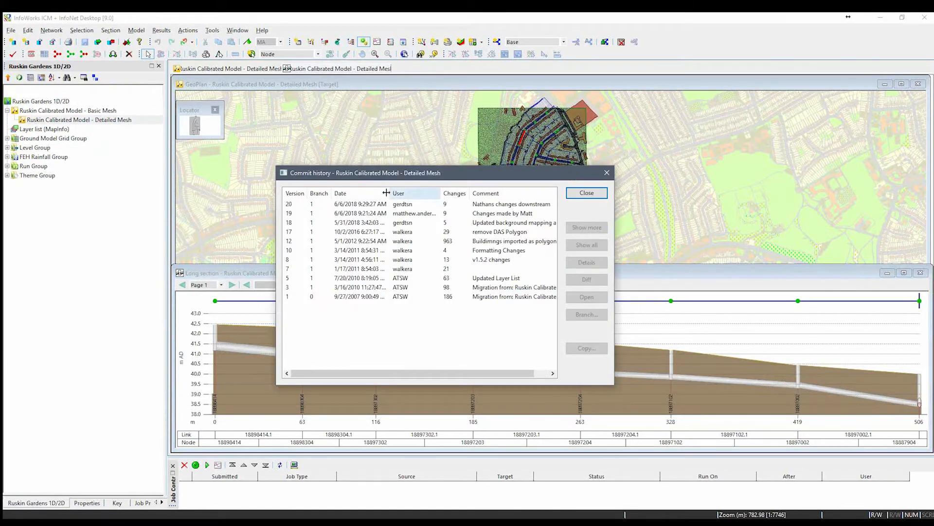
pyautogui.doubleClick(393, 195)
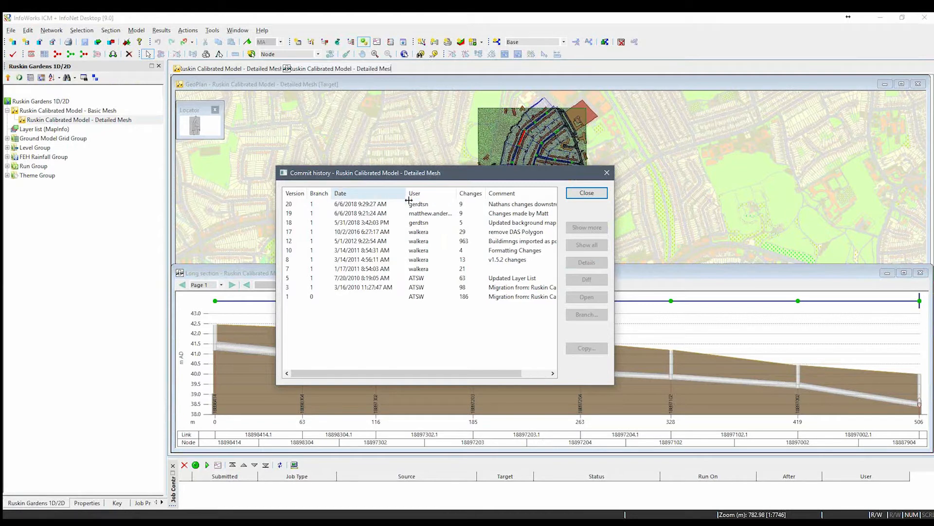
# - Review versions 19, 20 and 18 in an enlarged commit history window, including the copy option, and close the history
pyautogui.click(377, 214)
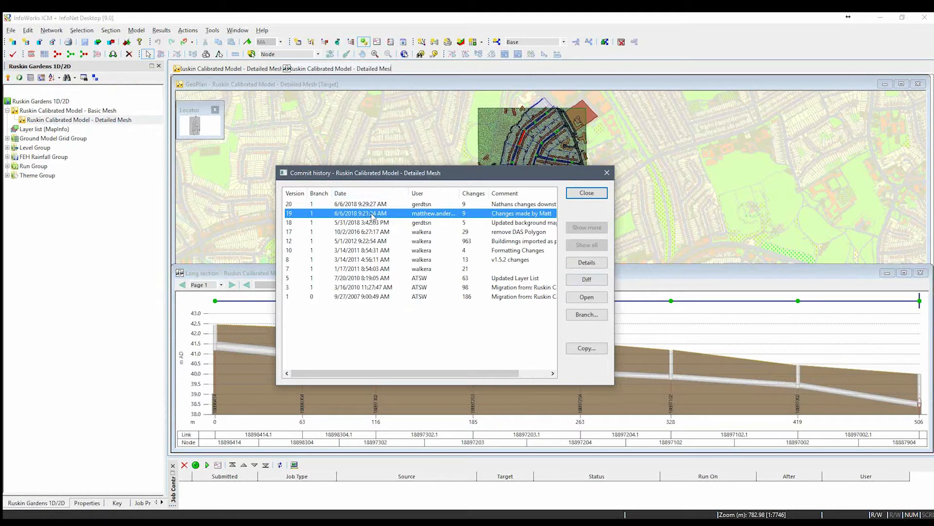
pyautogui.click(368, 206)
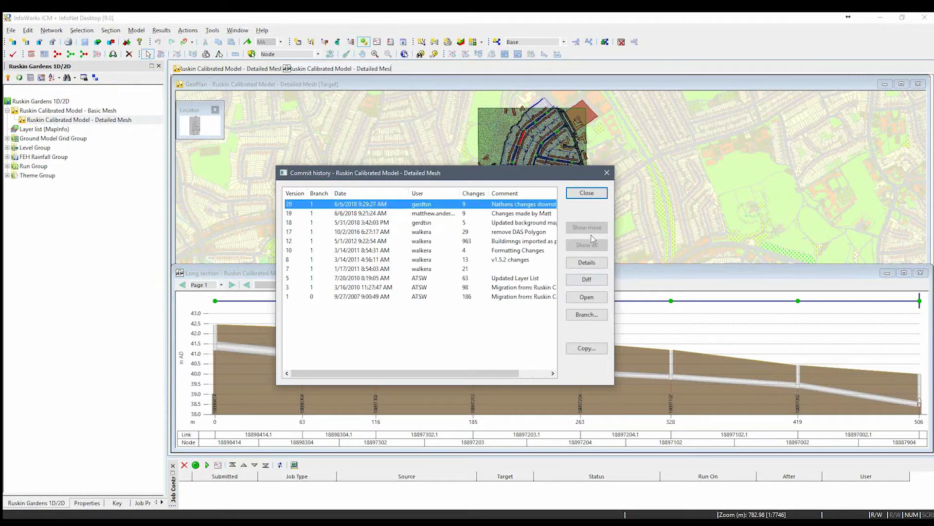
pyautogui.moveTo(614, 217); pyautogui.dragTo(709, 235)
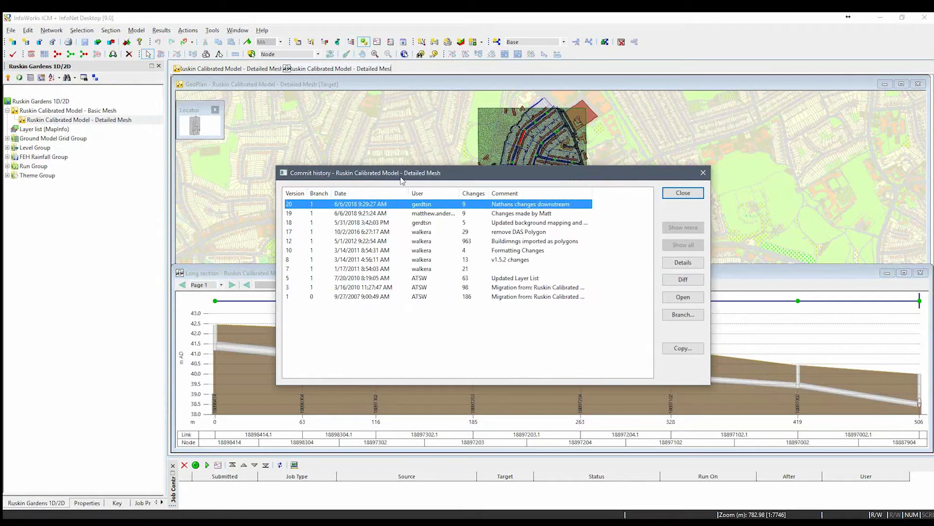
pyautogui.moveTo(400, 177); pyautogui.dragTo(396, 154)
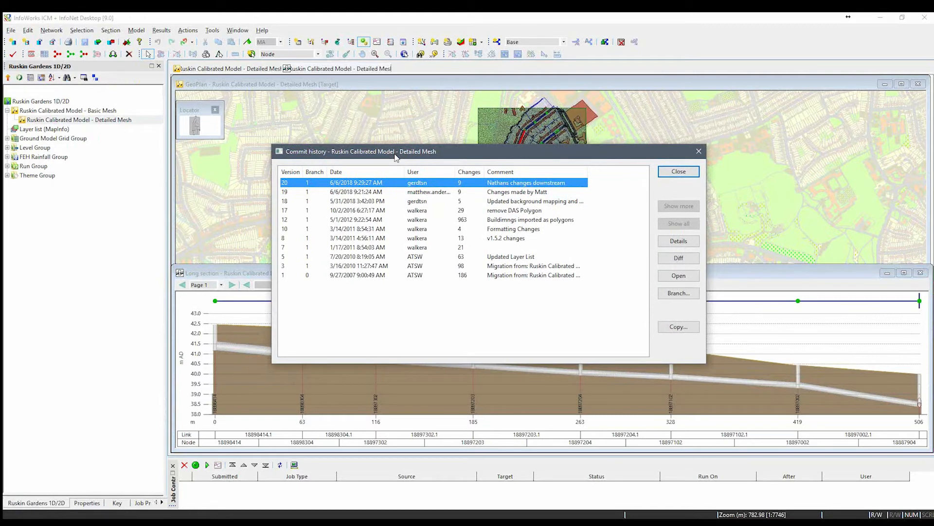
pyautogui.moveTo(395, 154); pyautogui.dragTo(393, 149)
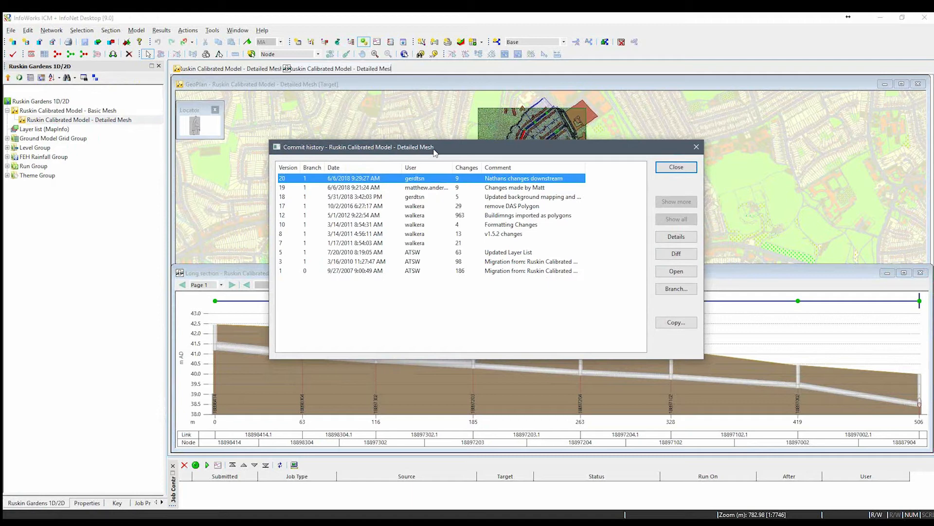
pyautogui.click(401, 198)
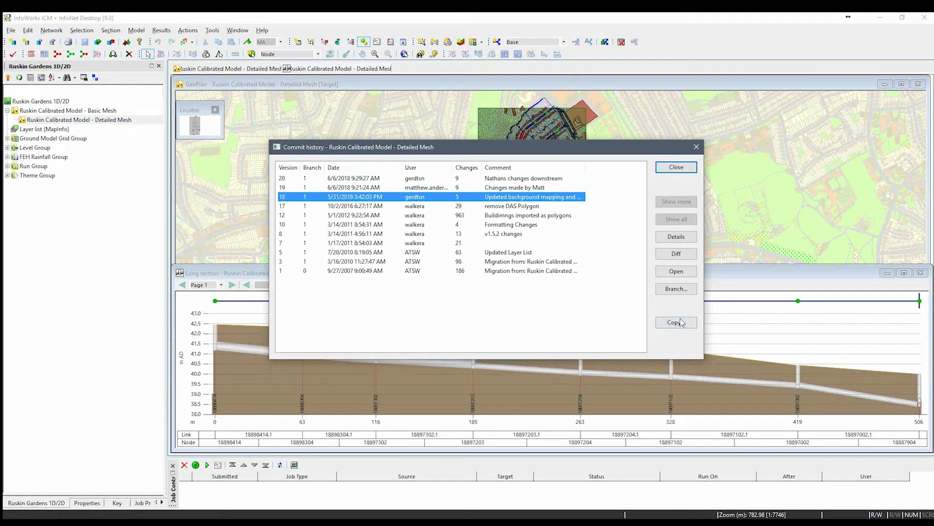
pyautogui.click(682, 322)
pyautogui.click(697, 148)
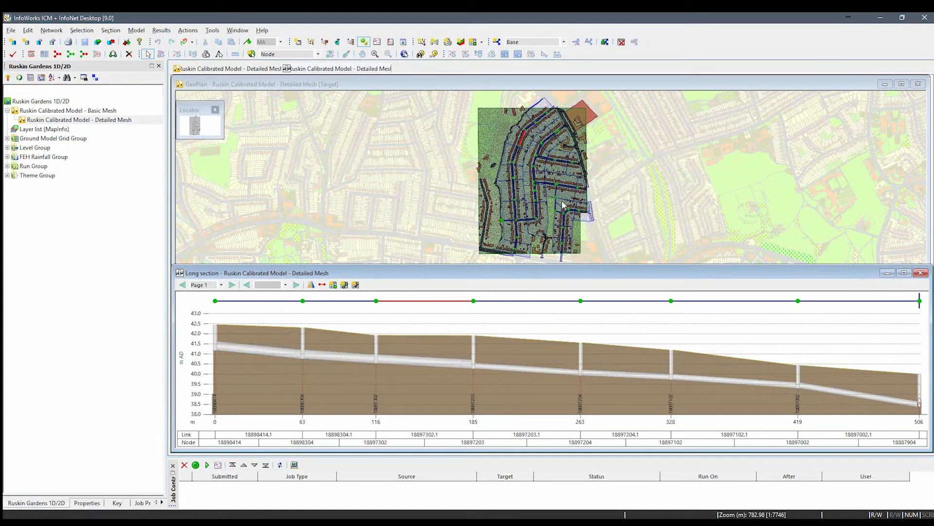
# - Start opening another master database and examine the workgroup server name and the list of available databases
pyautogui.click(12, 42)
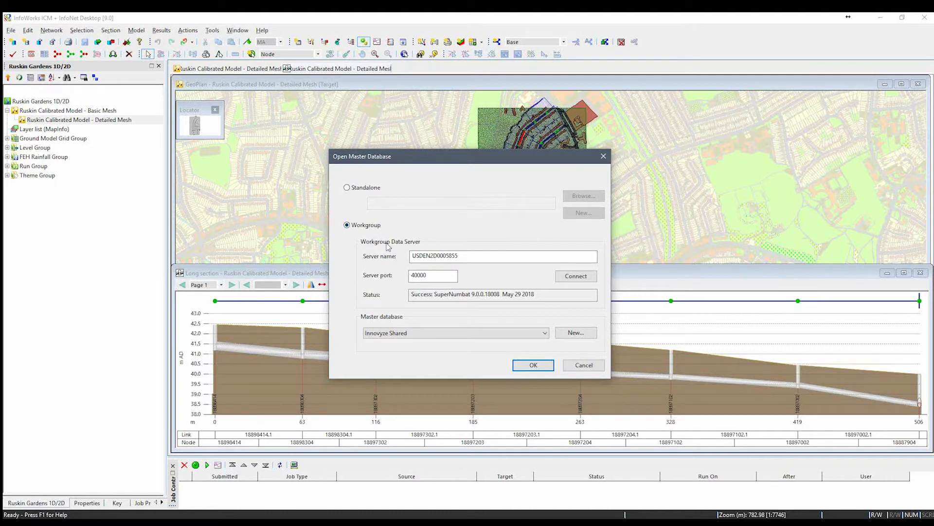
pyautogui.moveTo(467, 256); pyautogui.dragTo(408, 256)
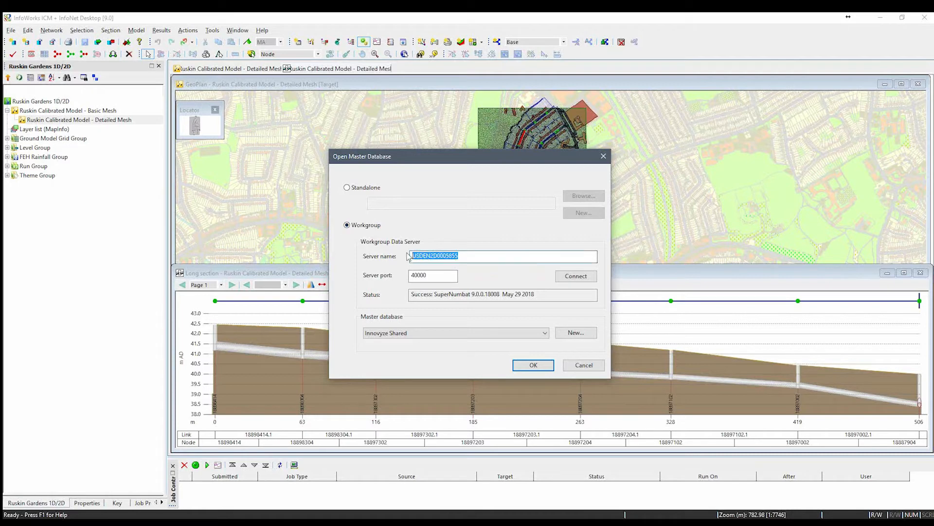
pyautogui.click(467, 258)
pyautogui.moveTo(420, 257); pyautogui.dragTo(430, 258)
pyautogui.click(458, 258)
pyautogui.click(468, 334)
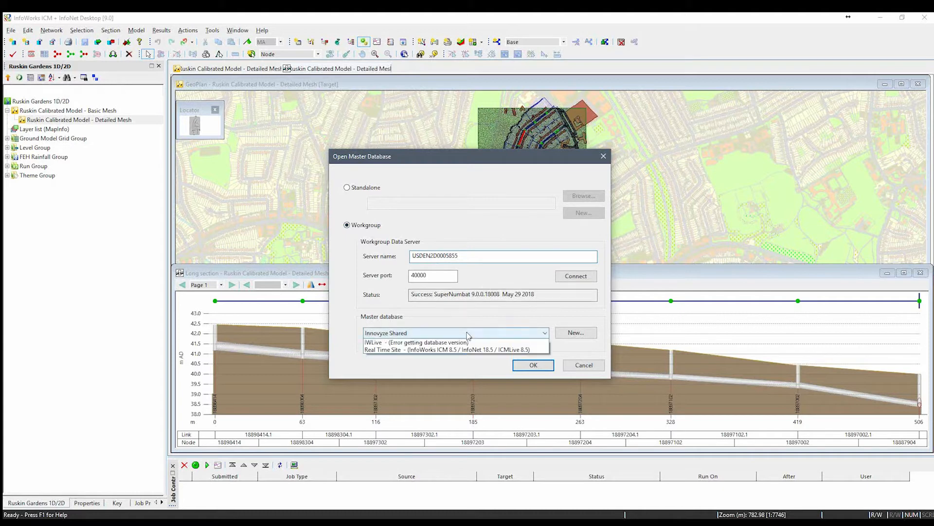
pyautogui.click(468, 334)
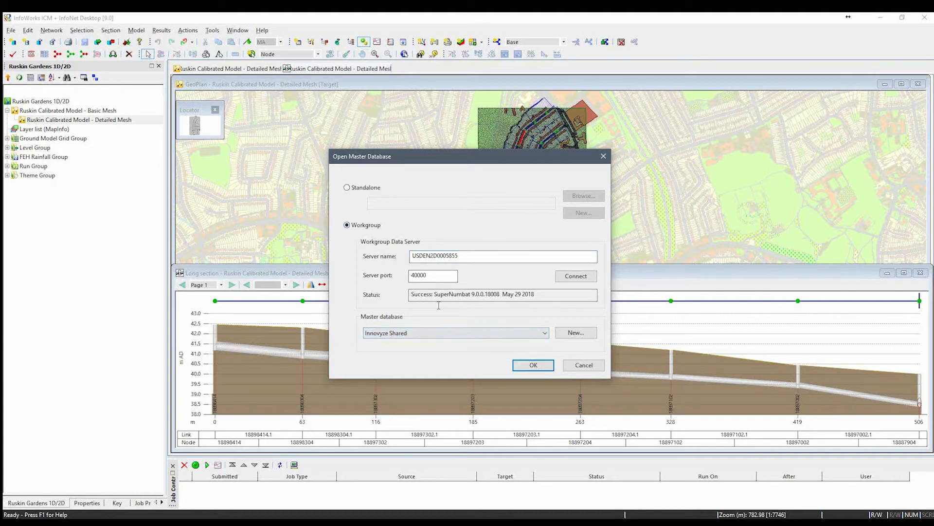
# - Connect to the workgroup data server localhost and open its Demo master database
pyautogui.moveTo(456, 256); pyautogui.dragTo(369, 249)
pyautogui.write('loca')
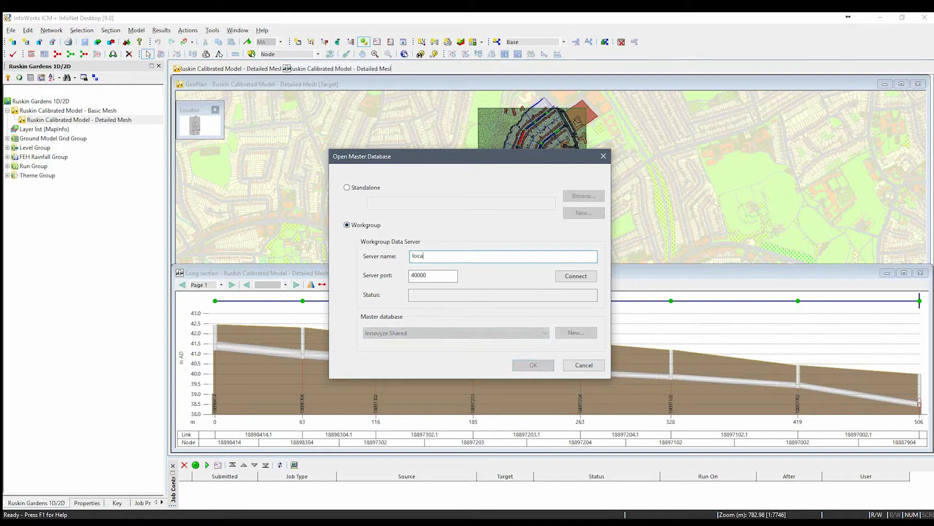
pyautogui.write('lhost')
pyautogui.click(562, 280)
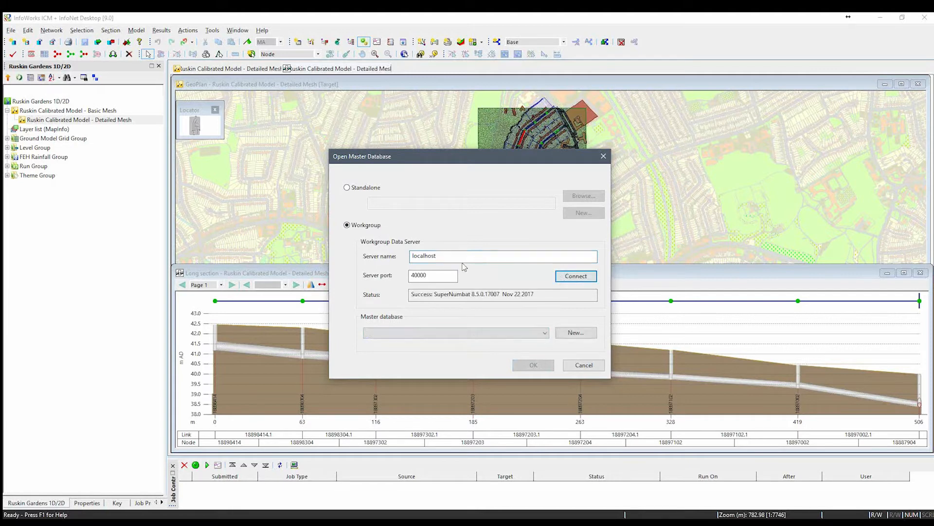
pyautogui.click(538, 333)
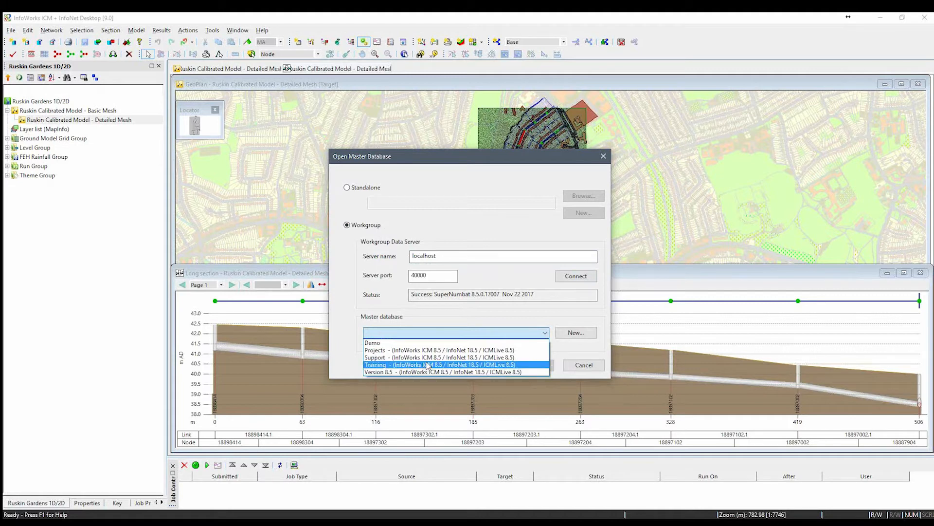
pyautogui.click(450, 344)
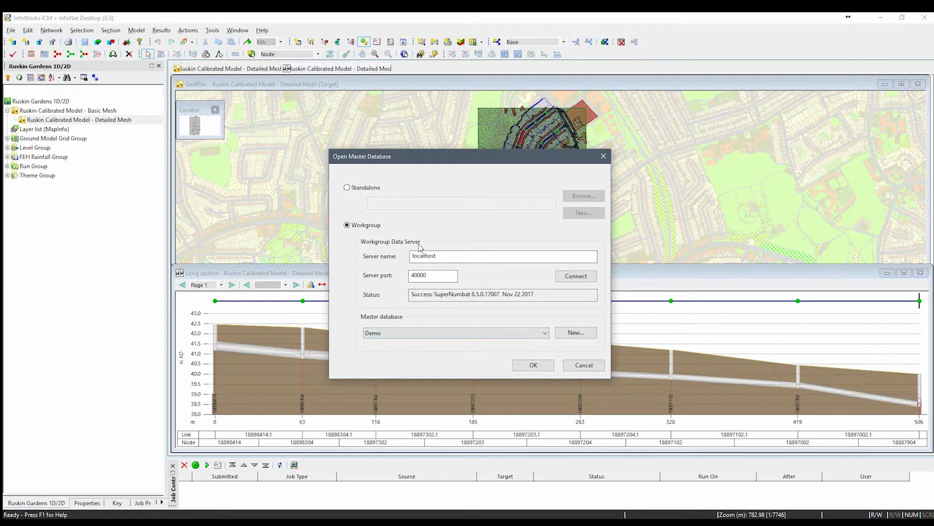
pyautogui.click(537, 364)
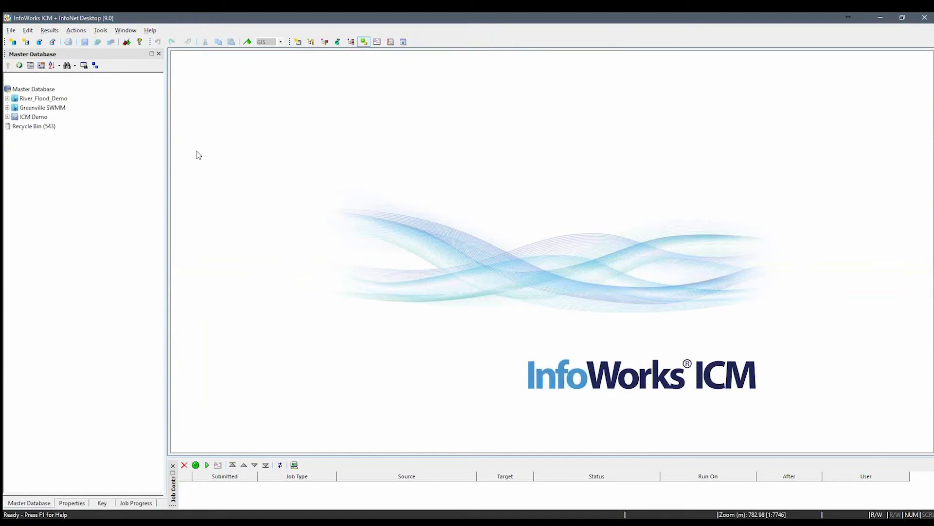
# - Expand the ICM Demo group and look over the model groups in the master database
pyautogui.click(7, 117)
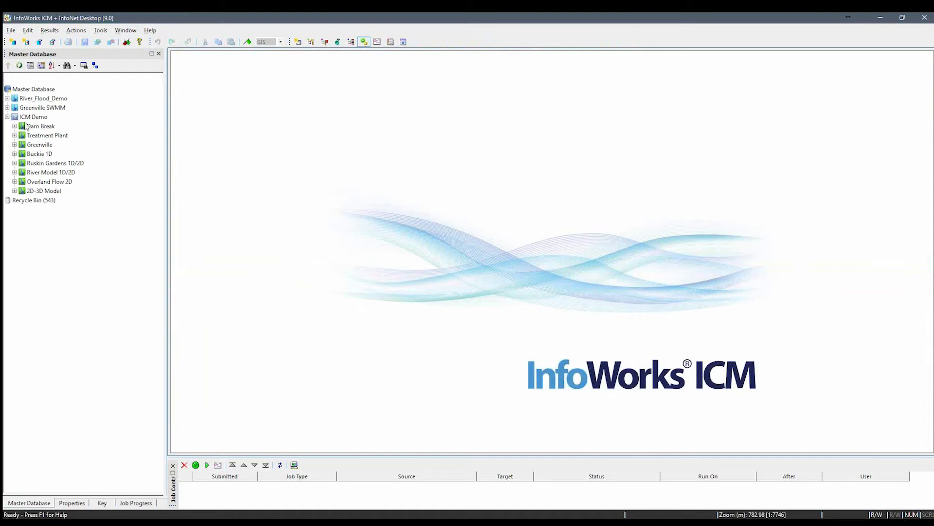
pyautogui.click(45, 107)
pyautogui.click(47, 102)
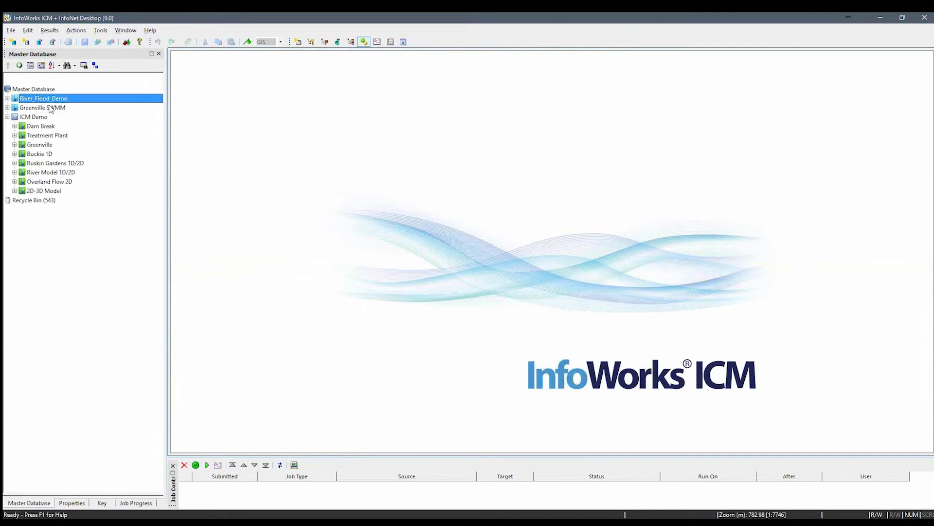
pyautogui.click(68, 108)
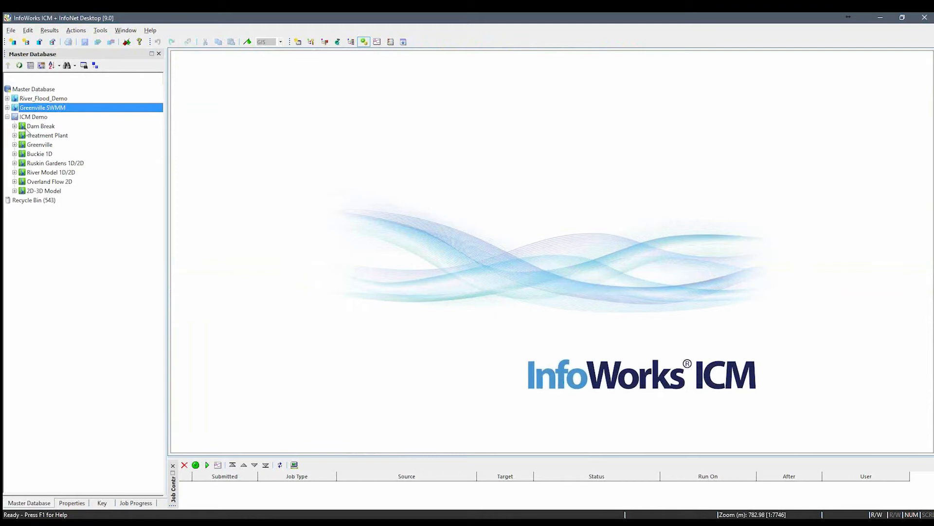
pyautogui.click(54, 128)
pyautogui.click(91, 136)
pyautogui.click(100, 144)
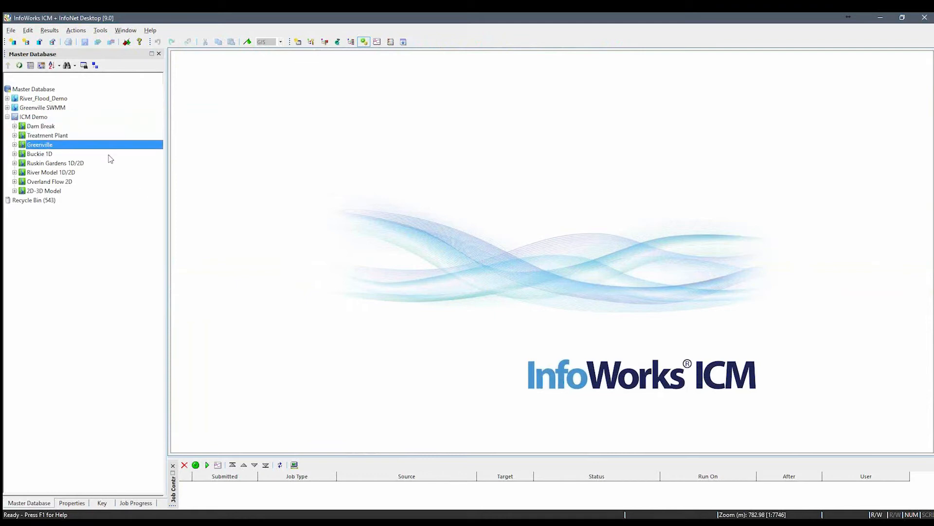
pyautogui.click(96, 137)
pyautogui.click(90, 129)
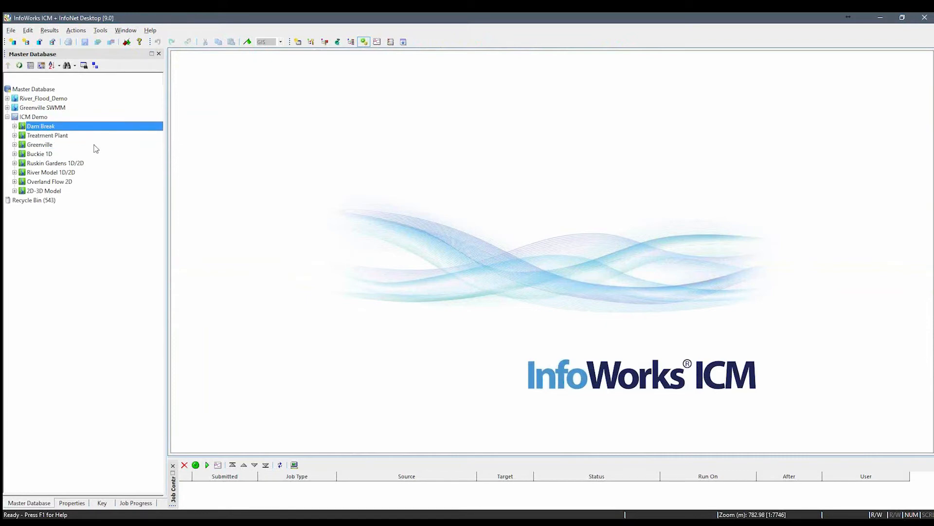
# - Open the Detailed Mesh network of Ruskin Gardens 1D/2D in a GeoPlan and place its window in the workspace's upper-left corner
pyautogui.click(69, 164)
pyautogui.doubleClick(83, 164)
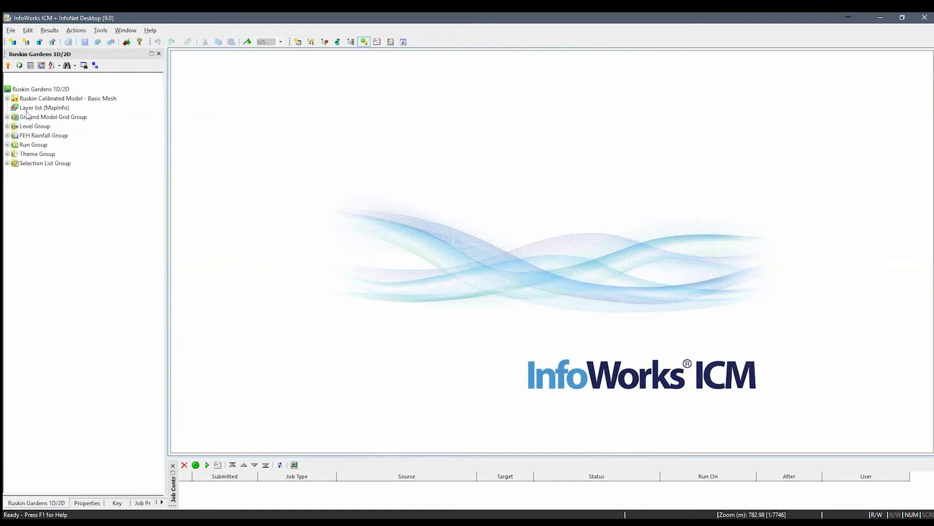
pyautogui.click(7, 99)
pyautogui.moveTo(46, 109); pyautogui.dragTo(440, 142)
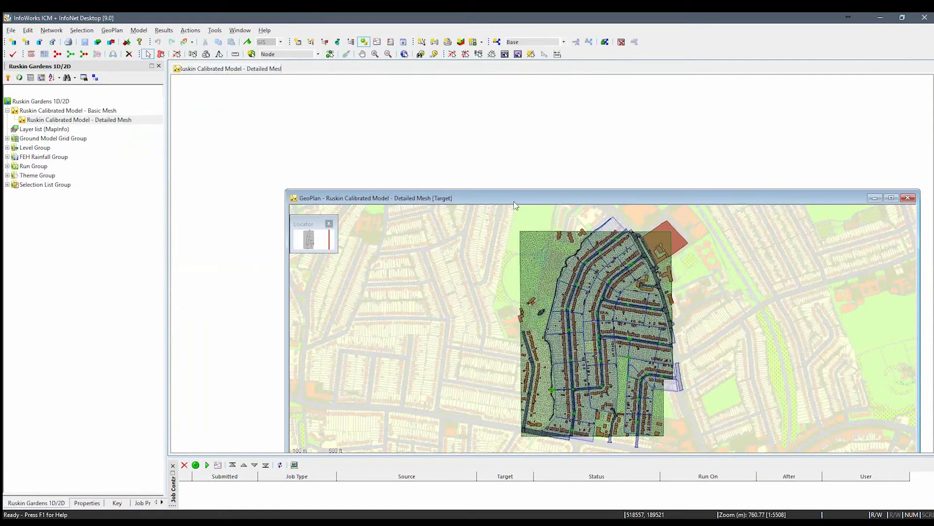
pyautogui.moveTo(514, 202); pyautogui.dragTo(397, 86)
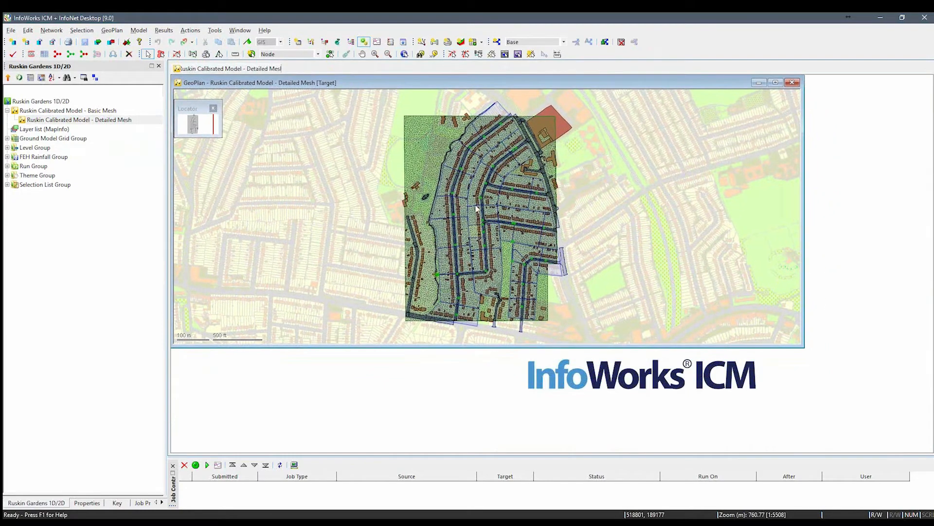
# - Load the M15-15 results of the Detailed Mesh run onto the network GeoPlan and display the maximum results
pyautogui.click(7, 176)
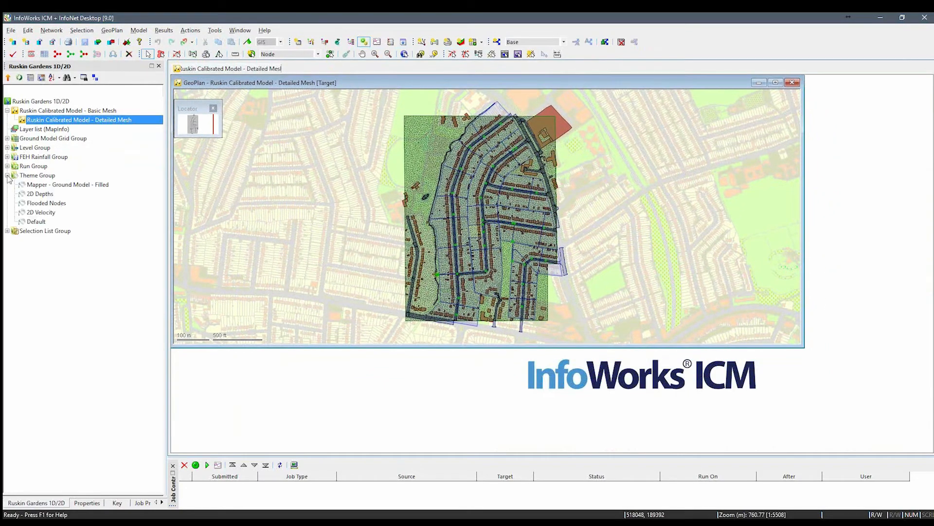
pyautogui.click(7, 166)
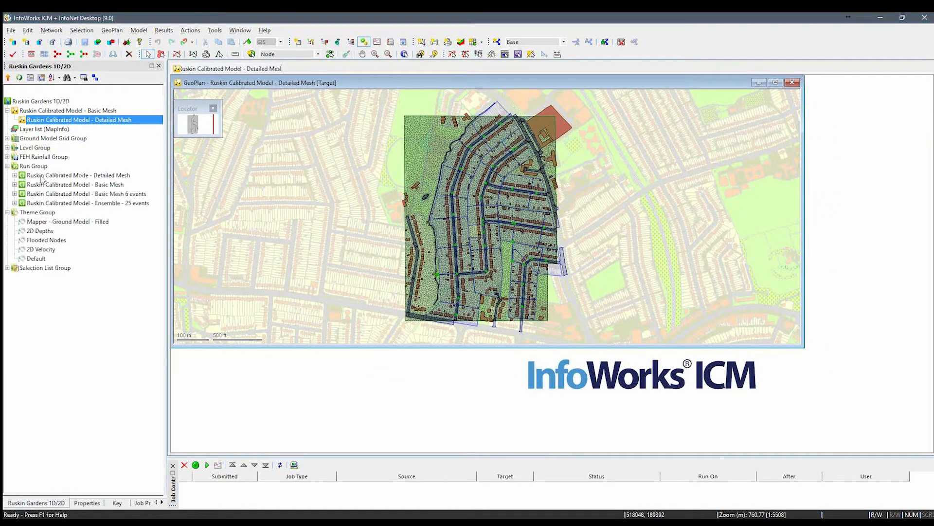
pyautogui.click(14, 175)
pyautogui.click(40, 184)
pyautogui.moveTo(41, 184); pyautogui.dragTo(289, 157)
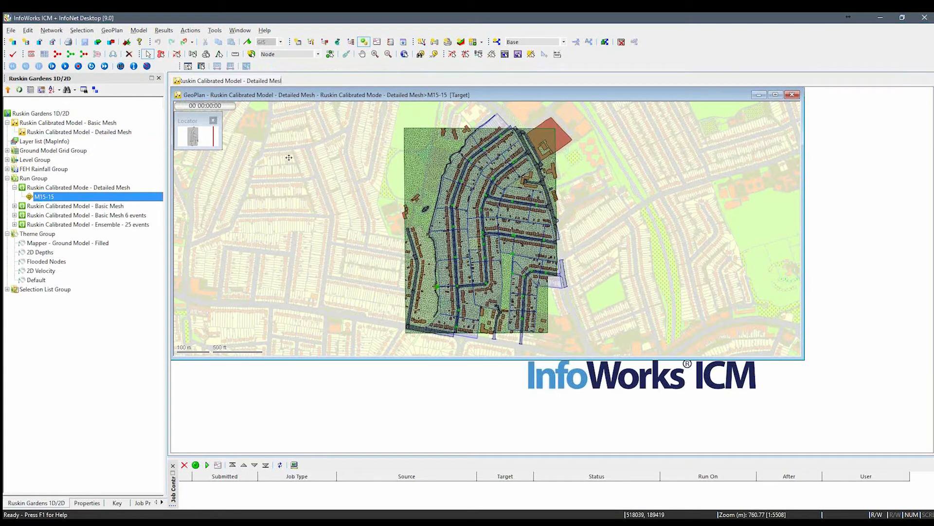
pyautogui.click(134, 67)
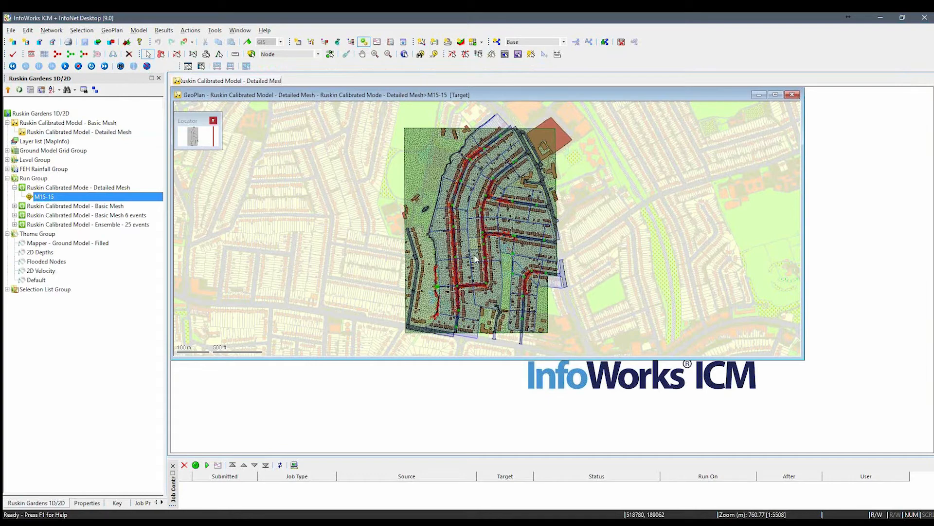
# - Examine the flood depths and flow arrows along the streets, watercourse and buildings at the network's centre and southern end
pyautogui.scroll(5, 475, 258)
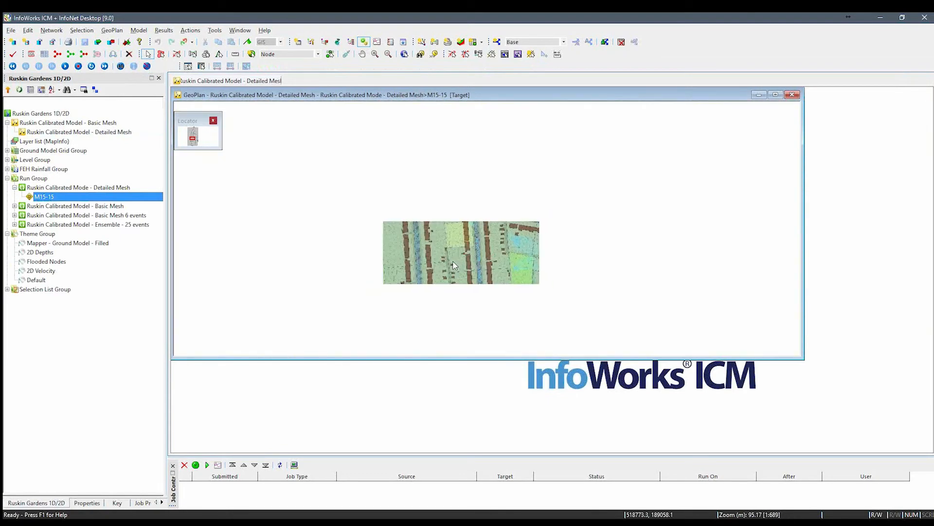
pyautogui.scroll(-3, 453, 265)
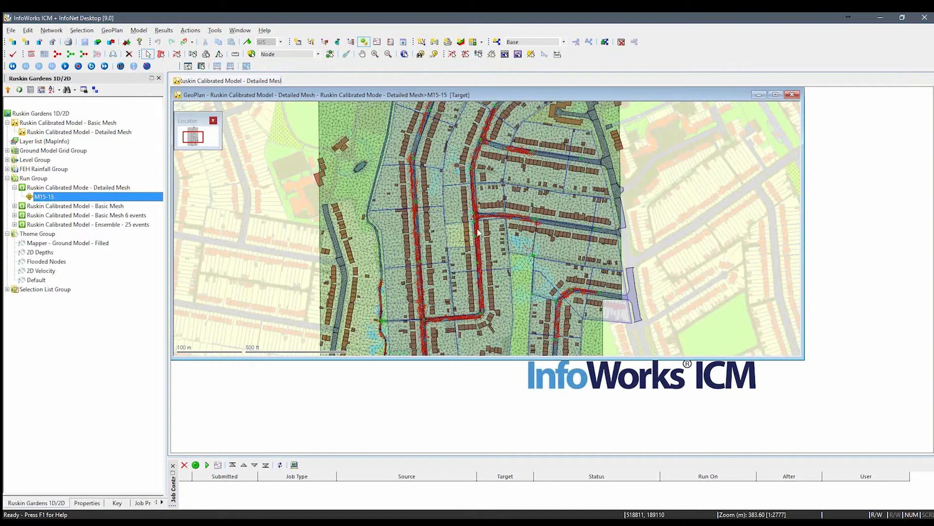
pyautogui.scroll(3, 433, 238)
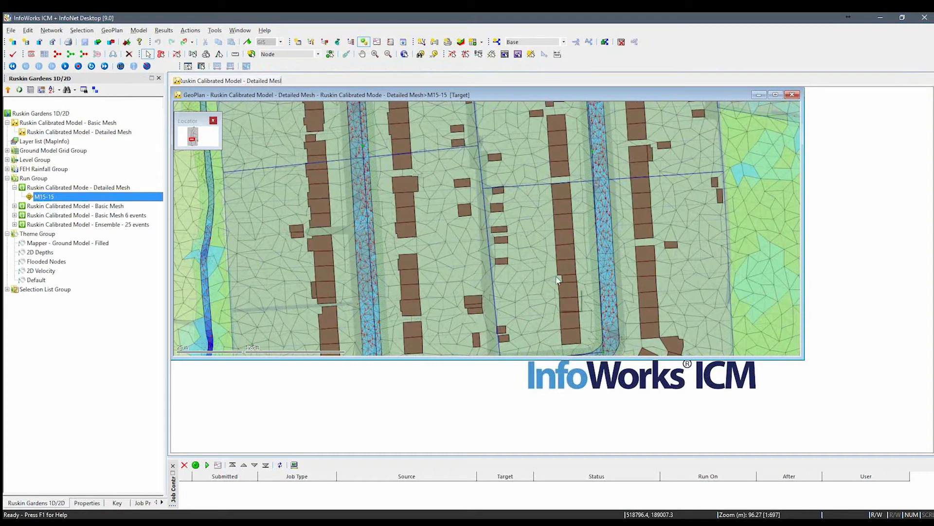
pyautogui.moveTo(403, 249); pyautogui.dragTo(536, 174)
pyautogui.moveTo(536, 285); pyautogui.dragTo(533, 168)
pyautogui.moveTo(548, 266); pyautogui.dragTo(532, 168)
pyautogui.moveTo(496, 267); pyautogui.dragTo(481, 149)
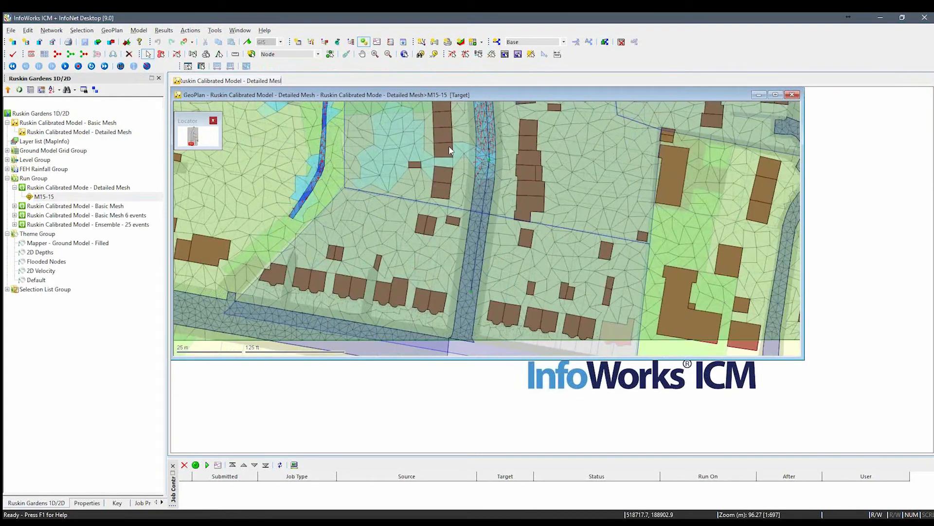
pyautogui.moveTo(421, 150); pyautogui.dragTo(408, 192)
pyautogui.moveTo(478, 190); pyautogui.dragTo(415, 233)
pyautogui.moveTo(434, 197); pyautogui.dragTo(409, 276)
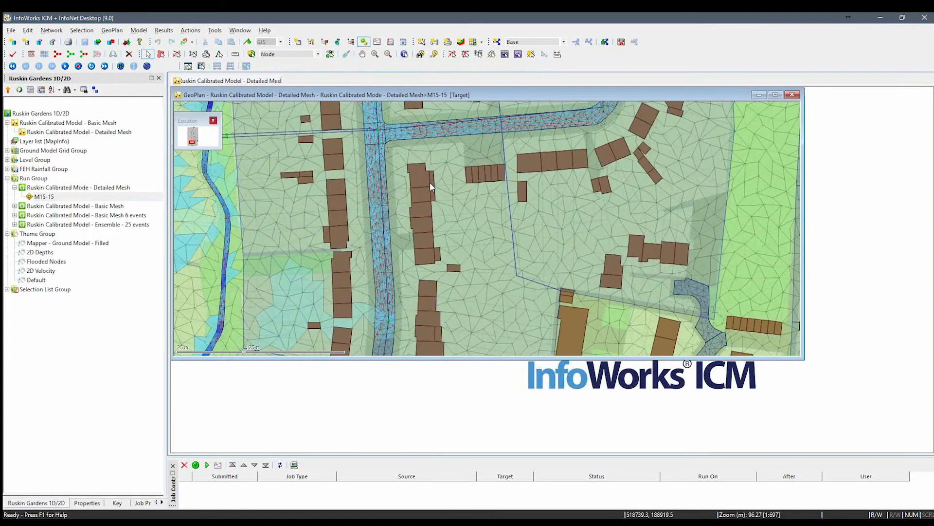
pyautogui.scroll(2, 430, 185)
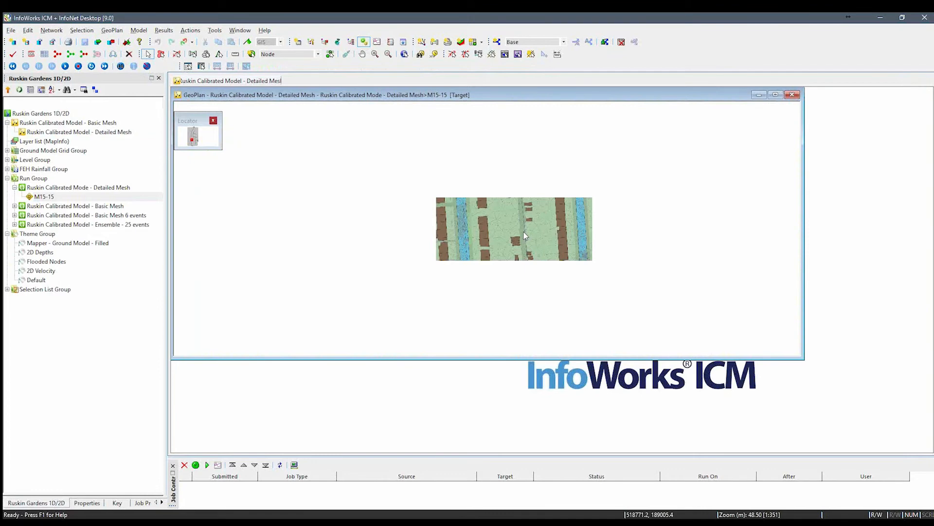
pyautogui.scroll(-4, 525, 236)
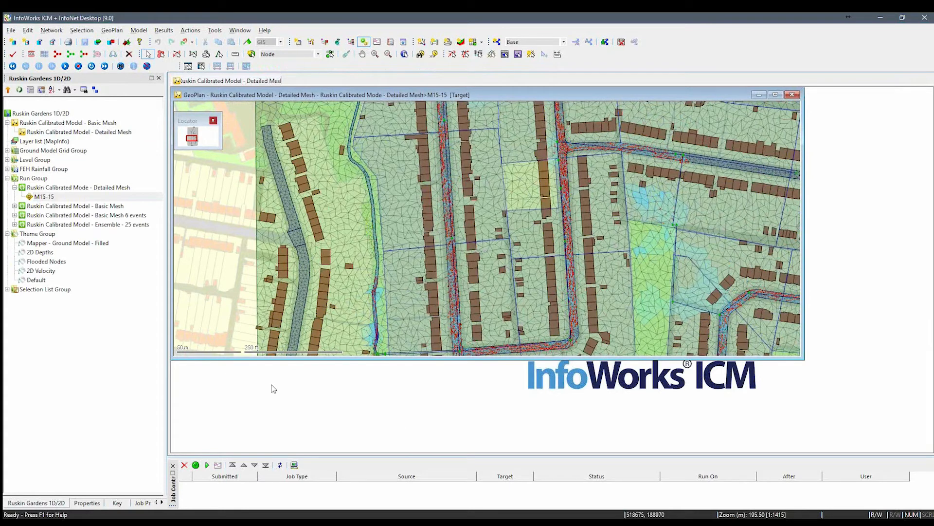
# - Open the run Ruskin Calibrated Model - Basic Mesh 6 events and update its model network to the latest version
pyautogui.click(15, 215)
pyautogui.click(108, 217)
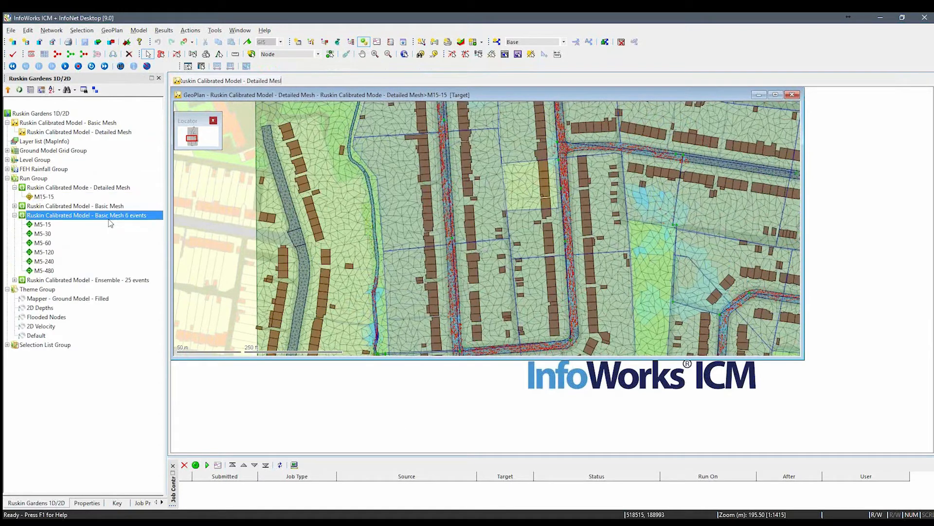
pyautogui.doubleClick(116, 217)
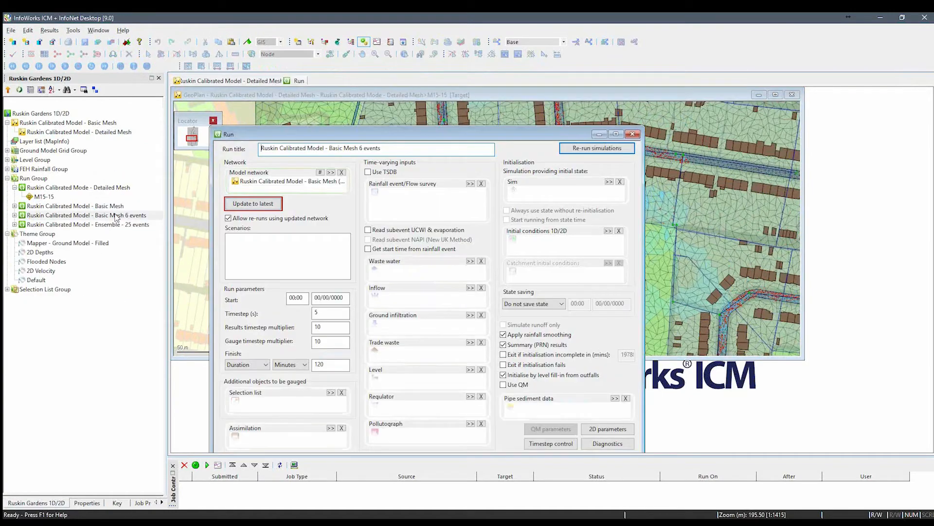
pyautogui.moveTo(322, 132); pyautogui.dragTo(367, 95)
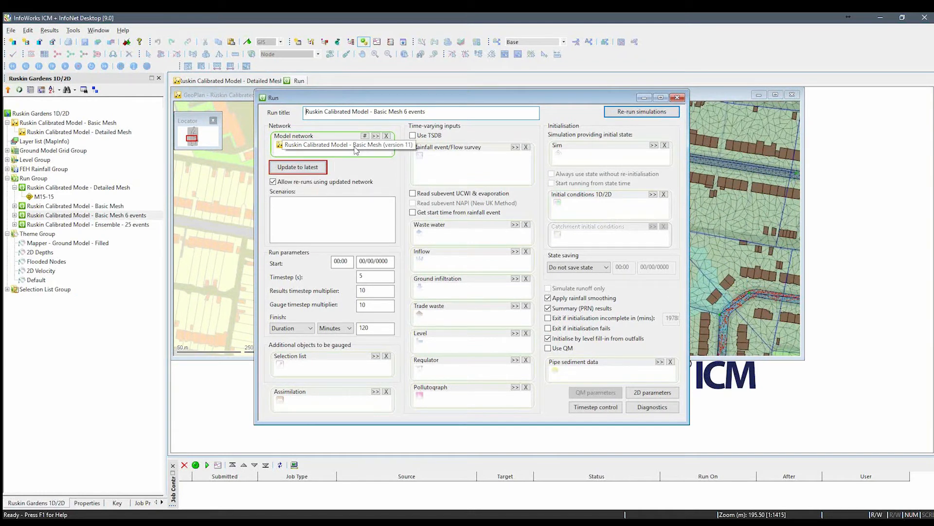
pyautogui.click(300, 168)
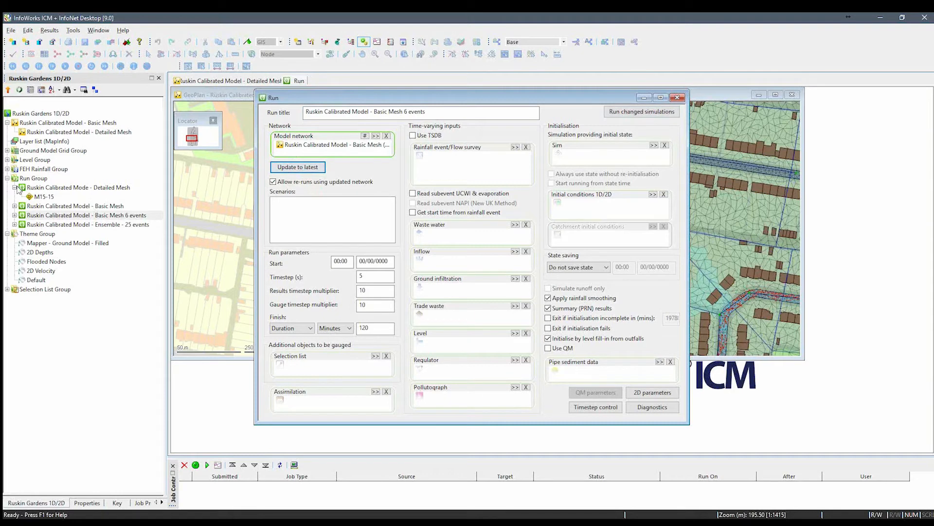
# - Assign Rainfall event (6 events) to the run and set the results timestep multiplier to 60
pyautogui.click(7, 169)
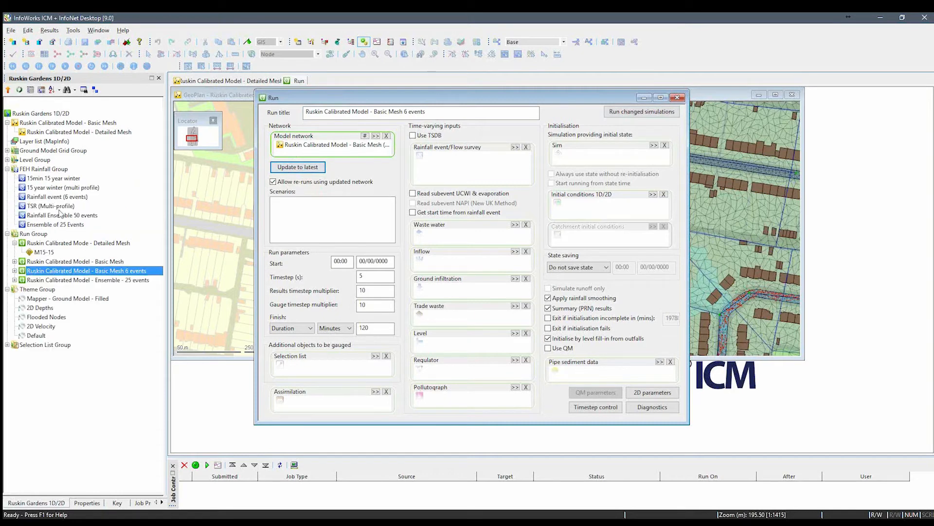
pyautogui.moveTo(54, 200); pyautogui.dragTo(462, 168)
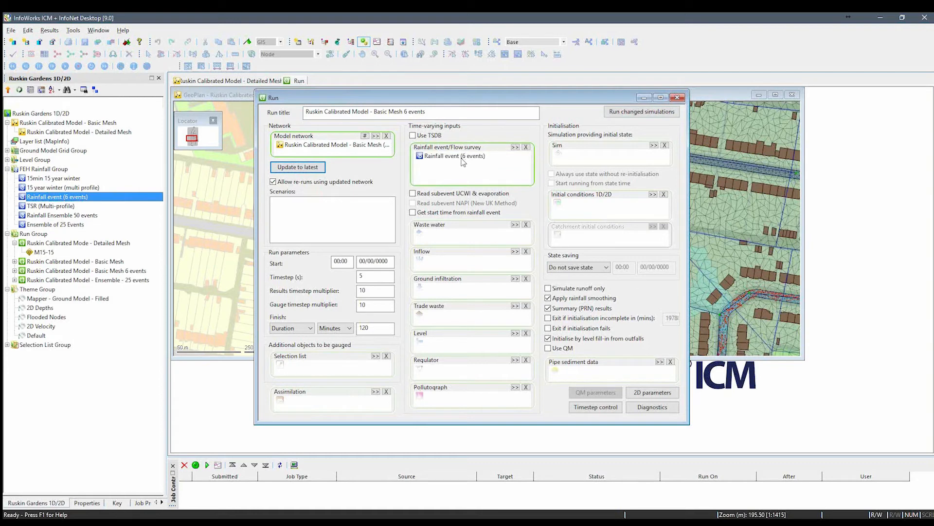
pyautogui.click(384, 292)
pyautogui.doubleClick(357, 290)
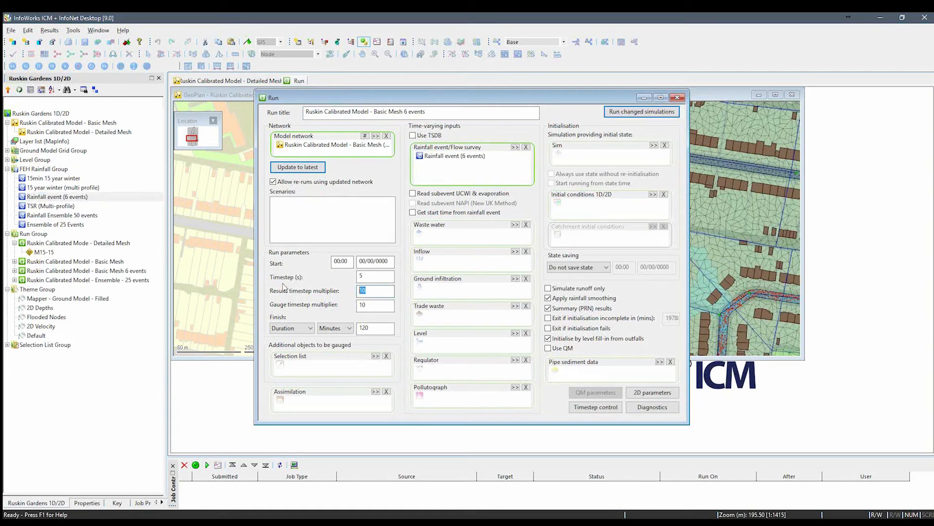
pyautogui.write('60')
# - Run the six simulations and show the job progress of M5-30 in an enlarged job list
pyautogui.click(659, 110)
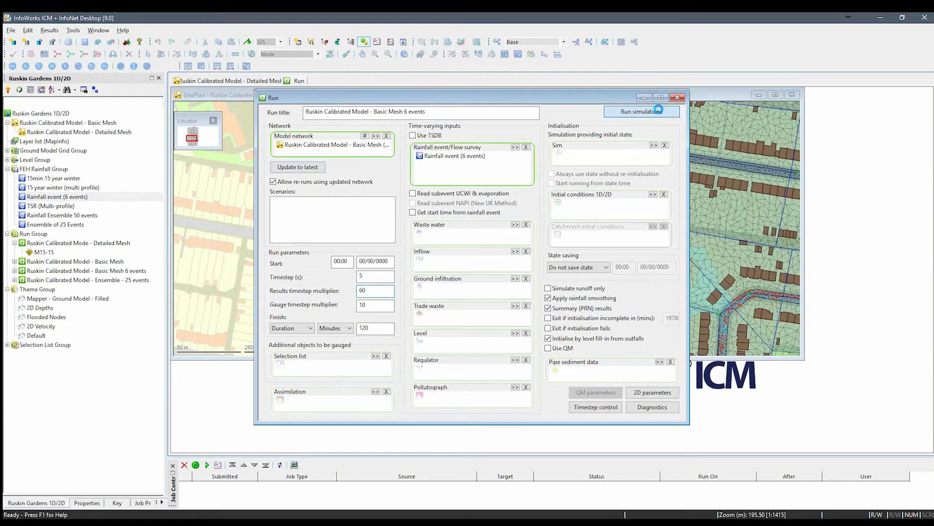
pyautogui.click(486, 364)
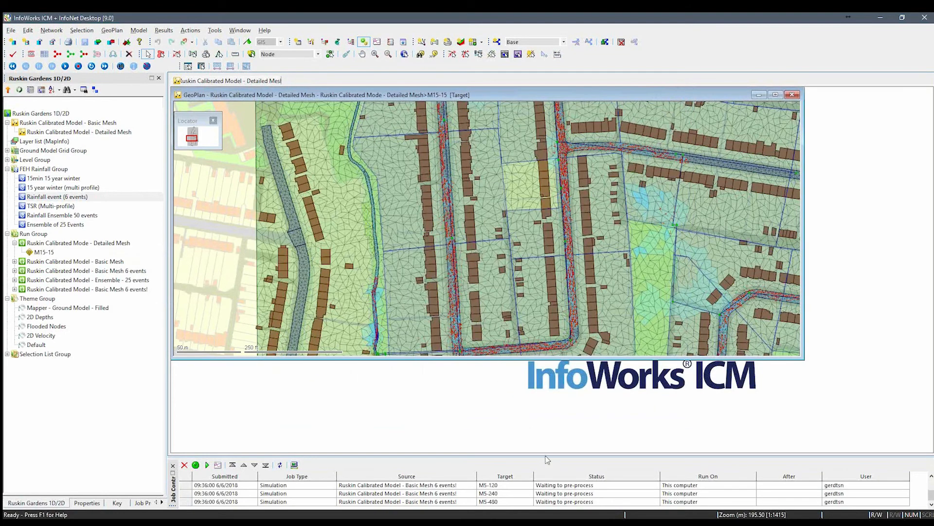
pyautogui.moveTo(545, 454); pyautogui.dragTo(541, 373)
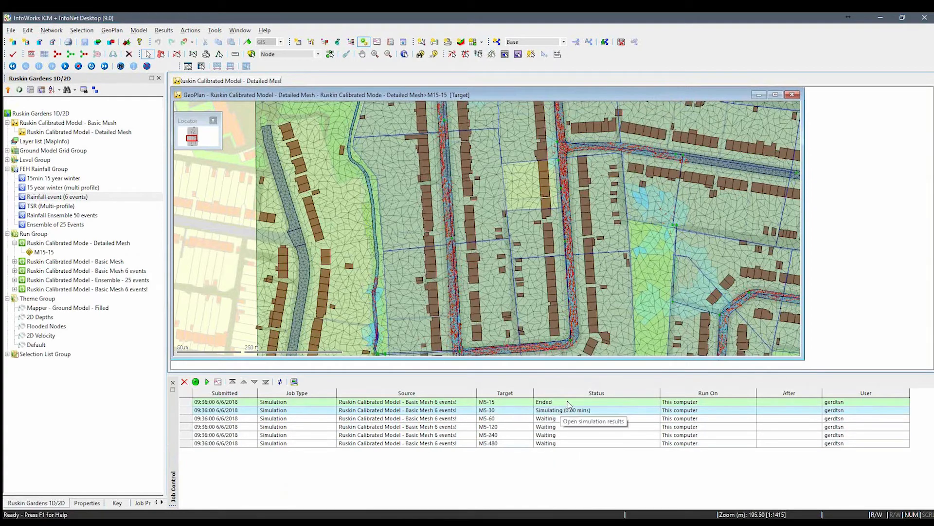
pyautogui.doubleClick(586, 413)
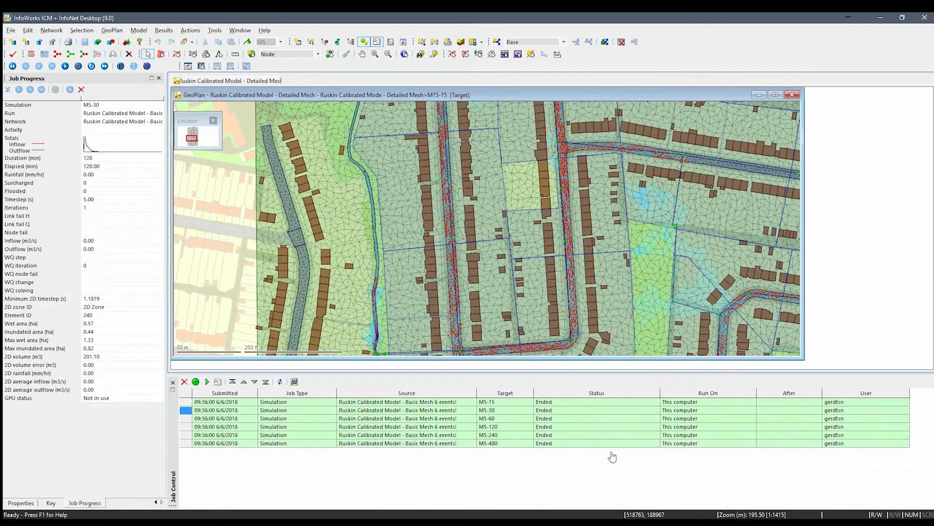
# - Open the job agent manager, look over the agent options and select Local Agent
pyautogui.click(294, 382)
pyautogui.click(621, 228)
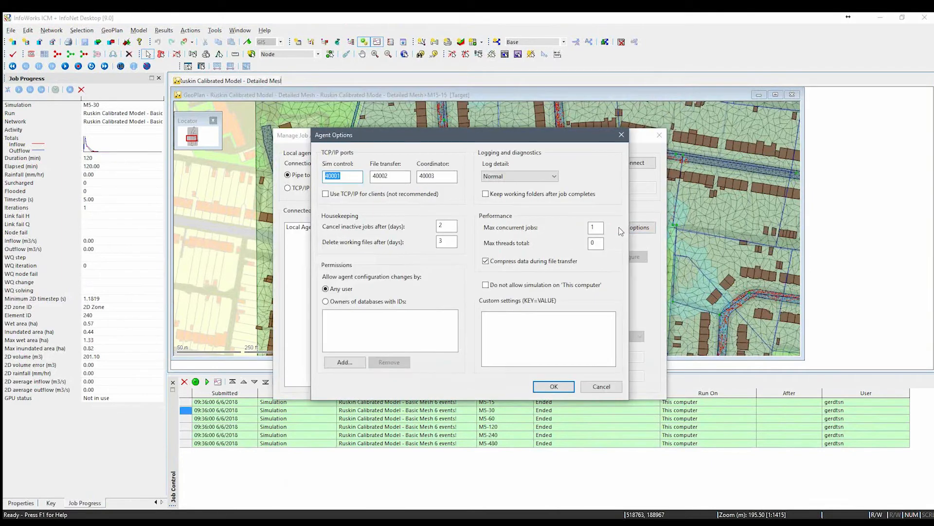
pyautogui.click(619, 141)
pyautogui.click(320, 229)
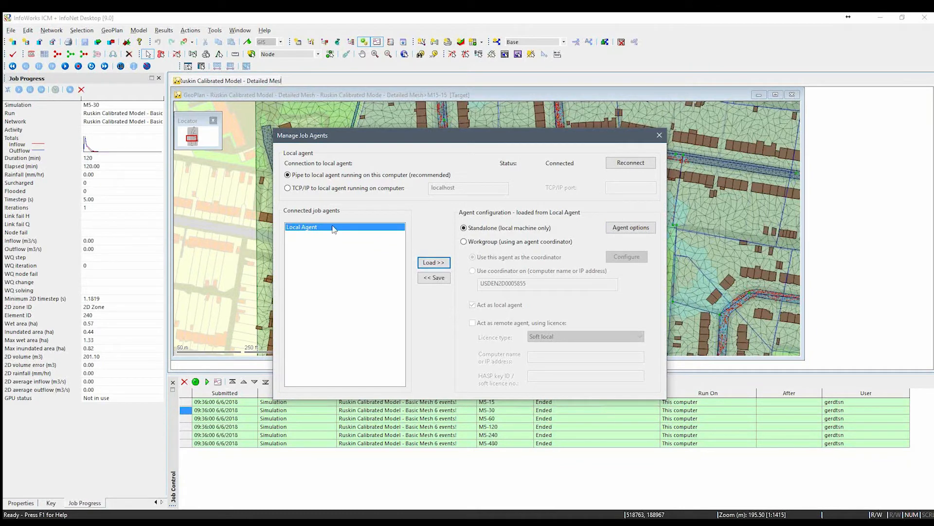
pyautogui.moveTo(447, 139); pyautogui.dragTo(464, 121)
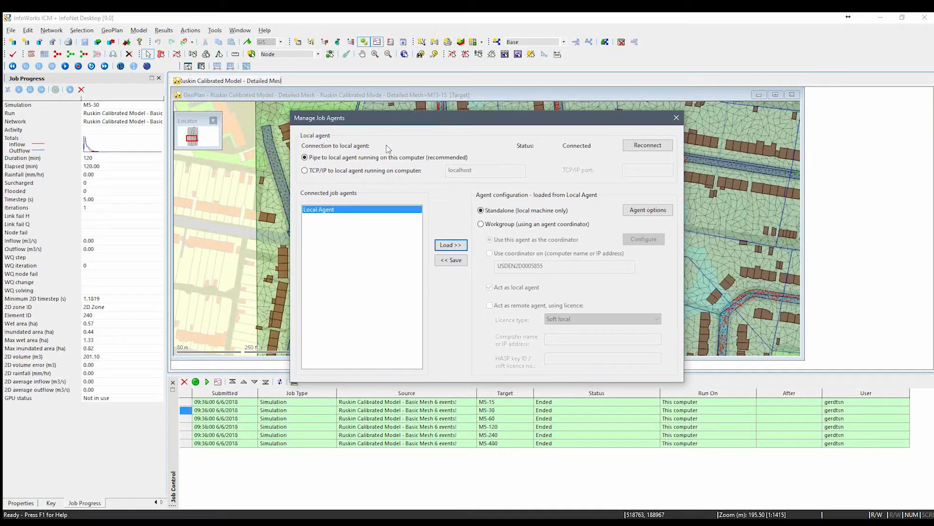
# - Configure Local Agent as a workgroup agent acting as its own coordinator, with a maximum of 3 concurrent jobs, and save the configuration
pyautogui.click(481, 225)
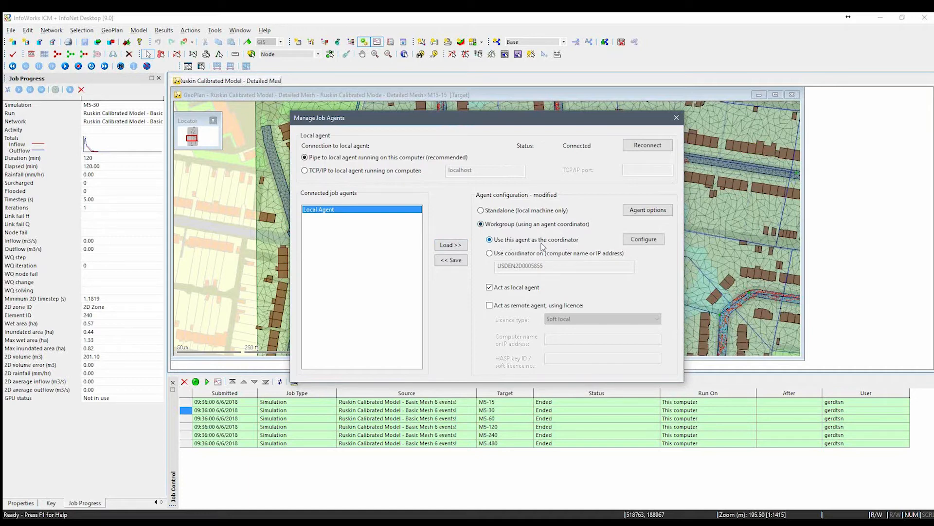
pyautogui.click(651, 215)
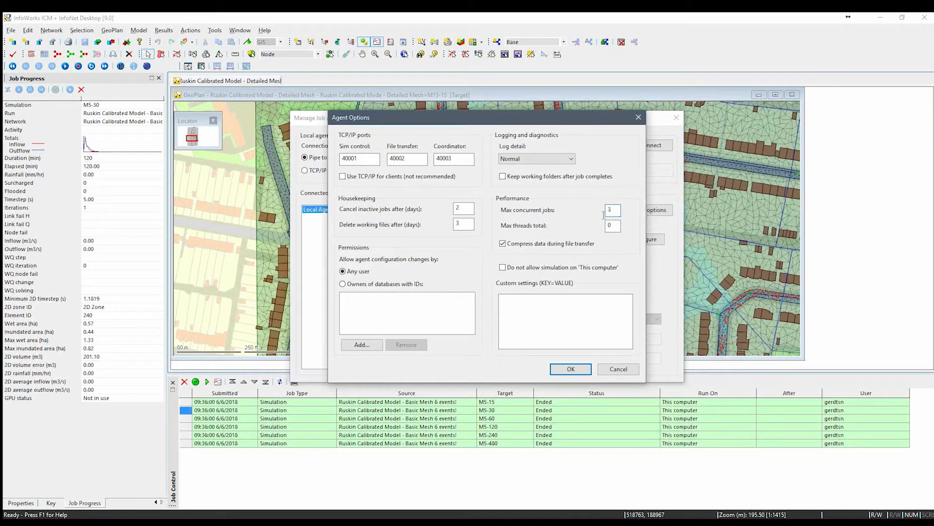
pyautogui.click(578, 369)
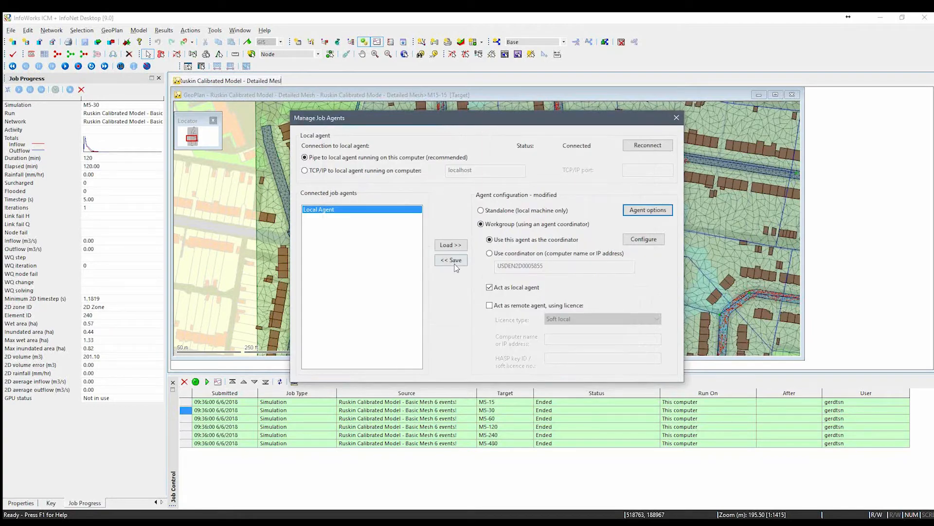
pyautogui.click(455, 260)
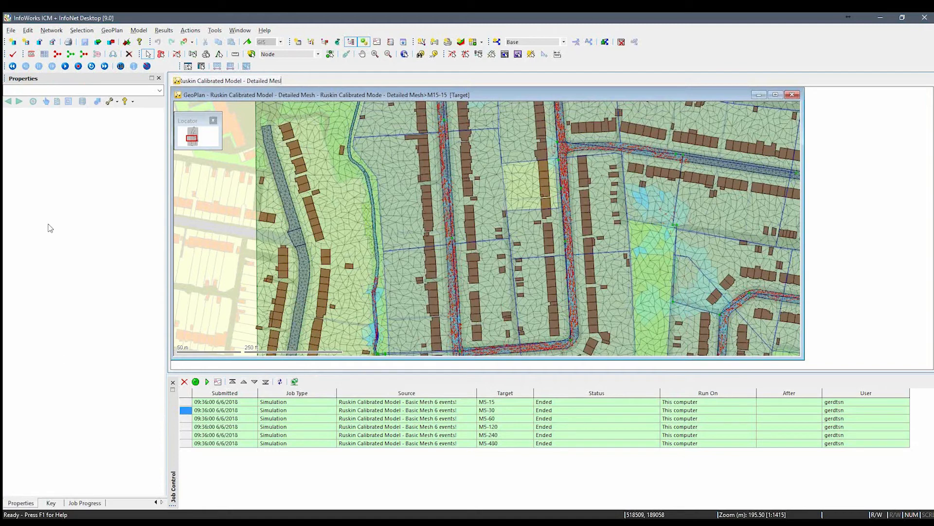
# - Return to the Ruskin Gardens 1D/2D tree and open the run Ruskin Calibrated Model - Basic Mesh 6 events!
pyautogui.click(156, 502)
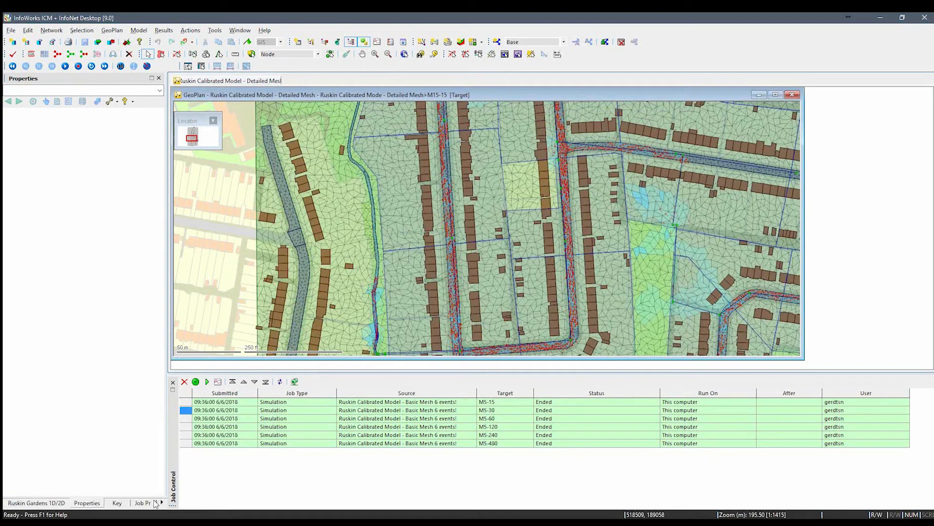
pyautogui.click(24, 505)
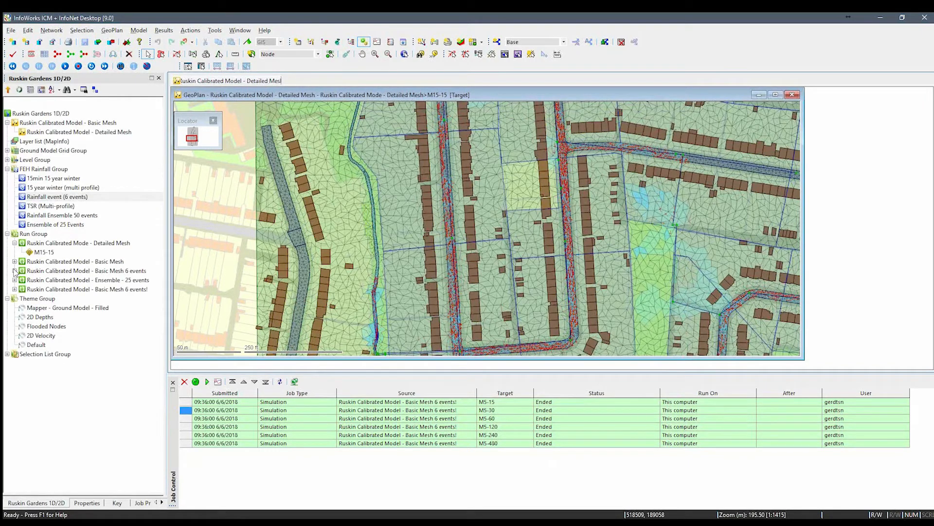
pyautogui.click(15, 243)
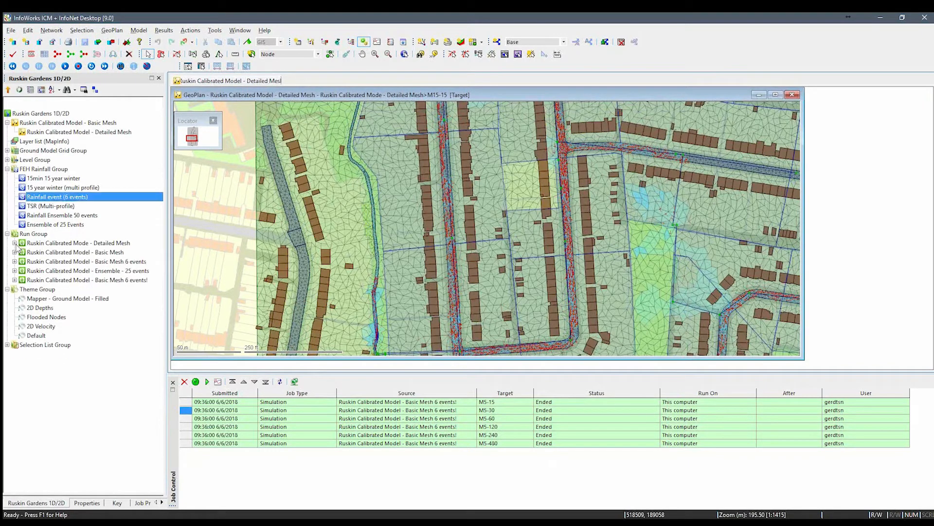
pyautogui.doubleClick(45, 281)
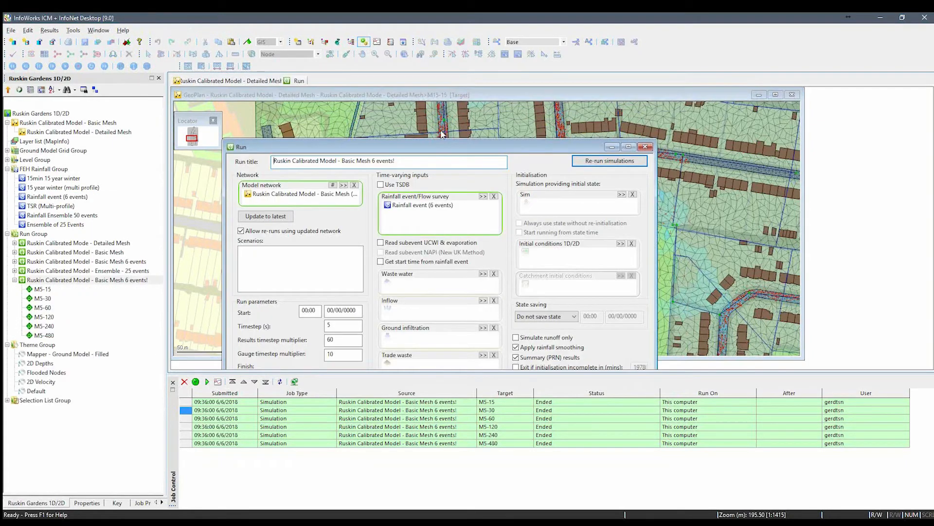
pyautogui.moveTo(442, 146); pyautogui.dragTo(444, 122)
# - Re-run the simulations immediately on This computer, storing the results on the server as shared
pyautogui.click(611, 135)
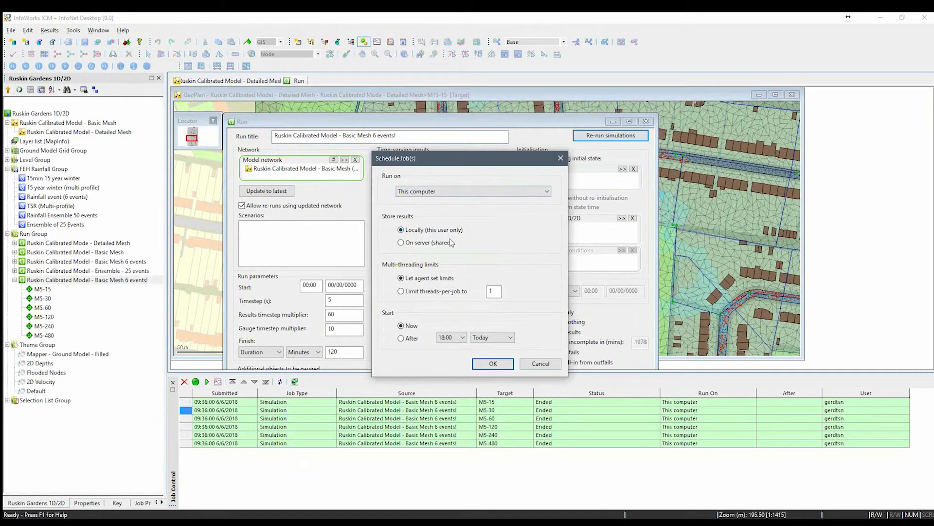
pyautogui.click(423, 243)
pyautogui.click(490, 364)
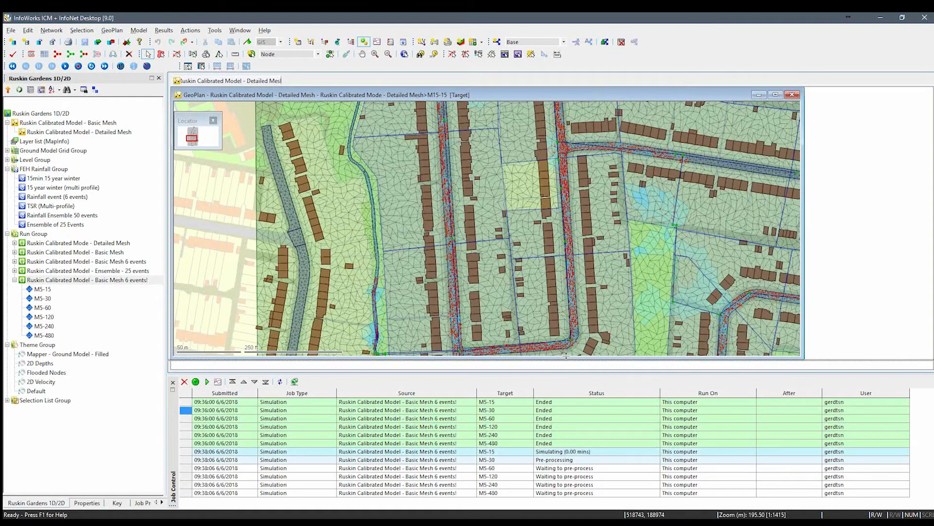
# - Load Local Agent's configuration in the job agent manager and make it use the coordinator on USDEN2D0005855
pyautogui.moveTo(566, 356); pyautogui.dragTo(566, 343)
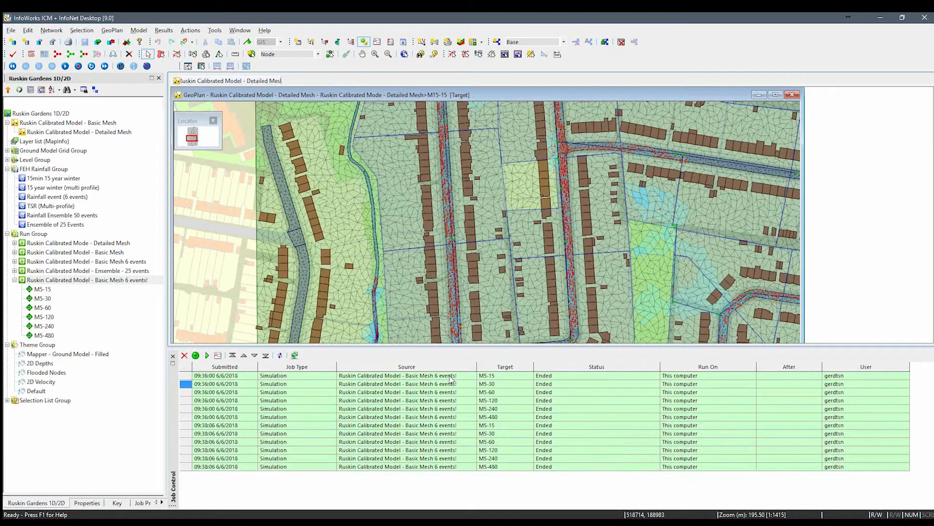
pyautogui.moveTo(364, 348); pyautogui.dragTo(364, 378)
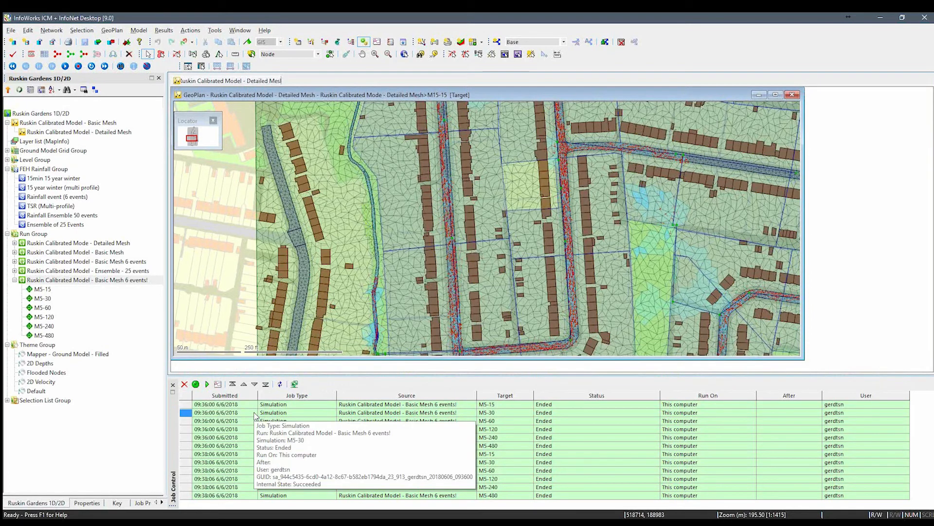
pyautogui.click(295, 384)
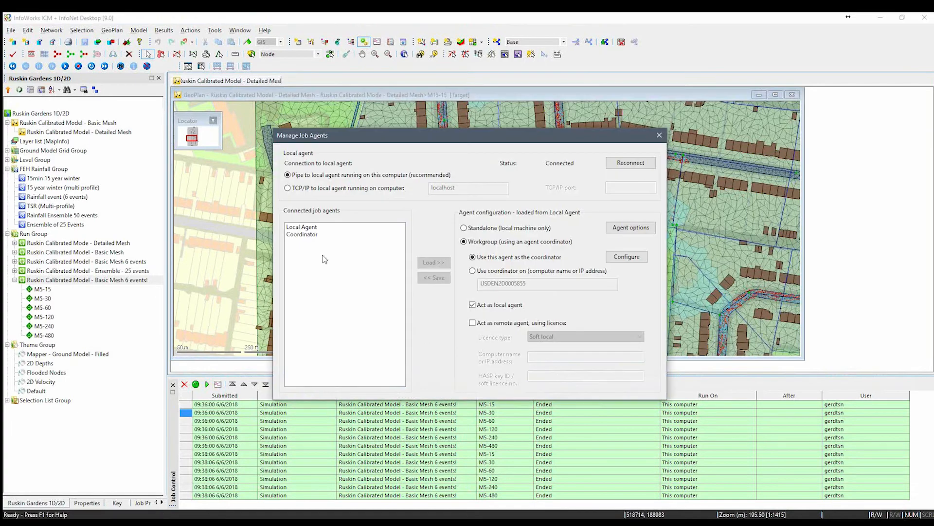
pyautogui.click(301, 229)
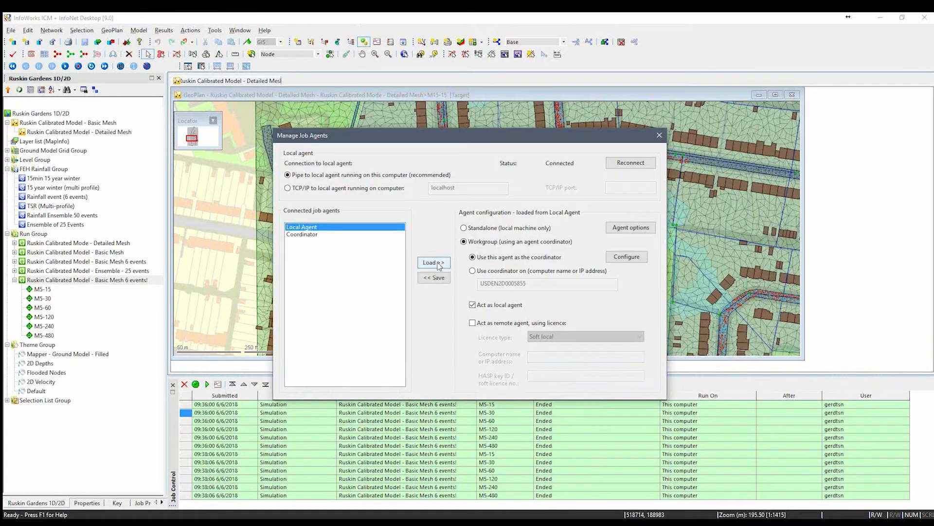
pyautogui.click(438, 263)
pyautogui.click(474, 272)
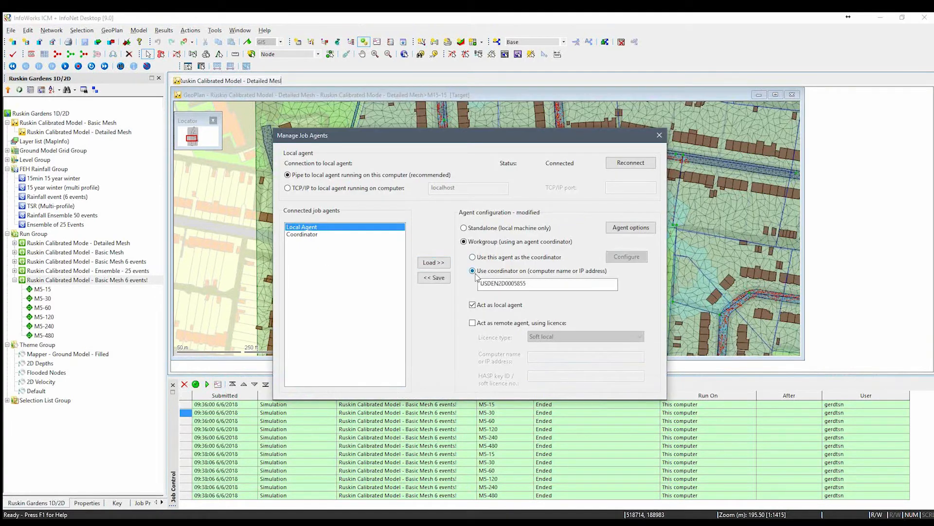
pyautogui.moveTo(535, 285); pyautogui.dragTo(445, 277)
pyautogui.click(541, 286)
# - Accept the agent options and save the modified configuration to Local Agent, closing the job agent manager
pyautogui.click(638, 231)
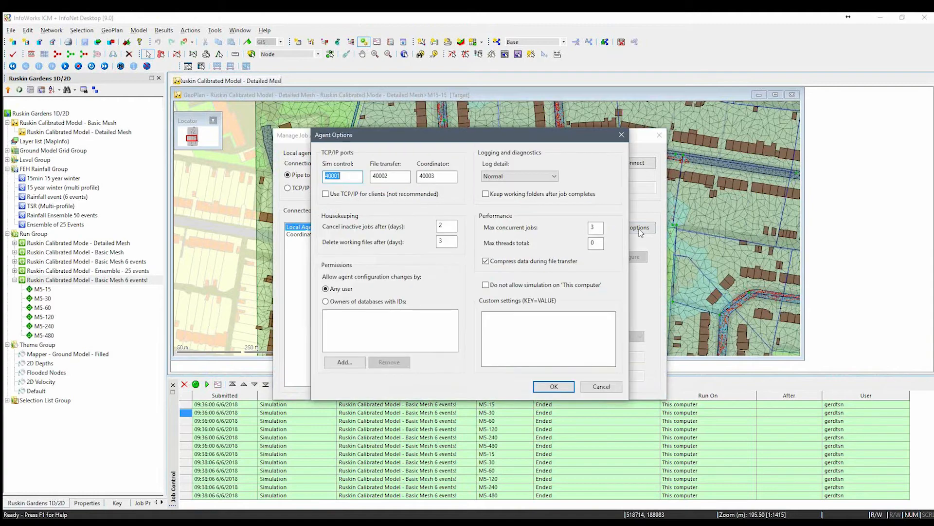
pyautogui.click(560, 386)
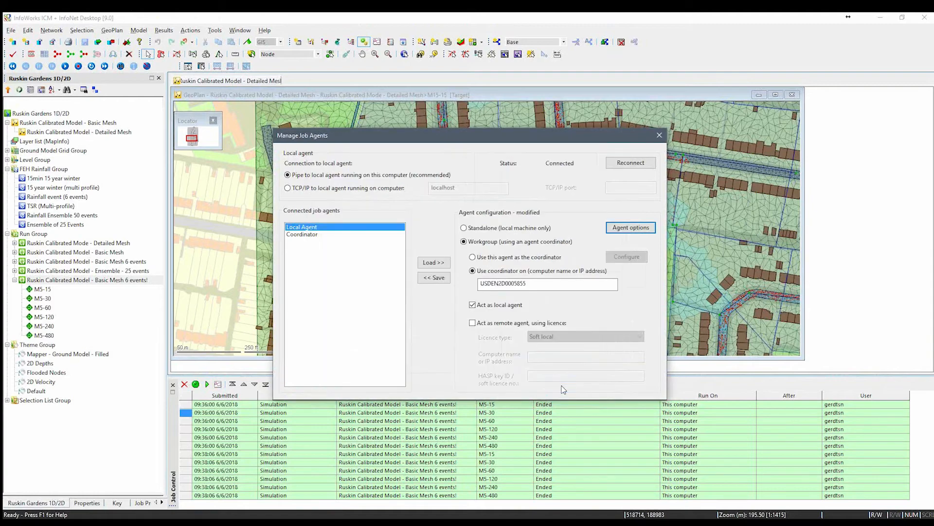
pyautogui.click(434, 277)
pyautogui.click(501, 301)
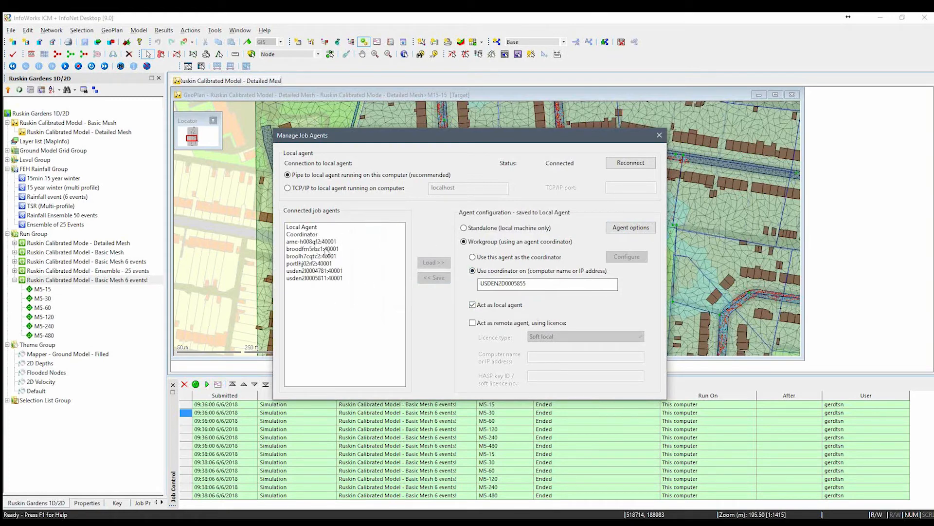
pyautogui.click(659, 137)
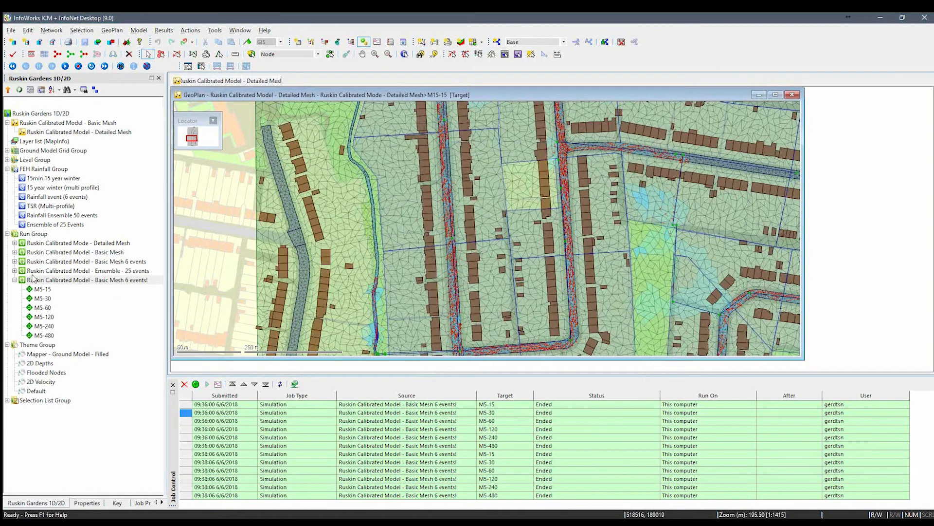
# - Collapse the Basic Mesh 6 events! run and open the run Ruskin Calibrated Model - Ensemble - 25 events
pyautogui.click(15, 280)
pyautogui.click(14, 271)
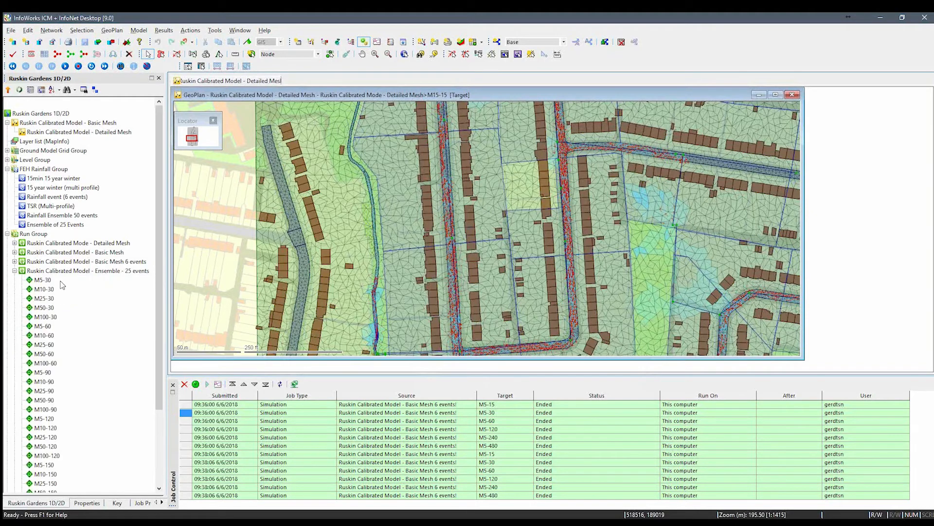
pyautogui.scroll(-2, 84, 290)
pyautogui.doubleClick(92, 188)
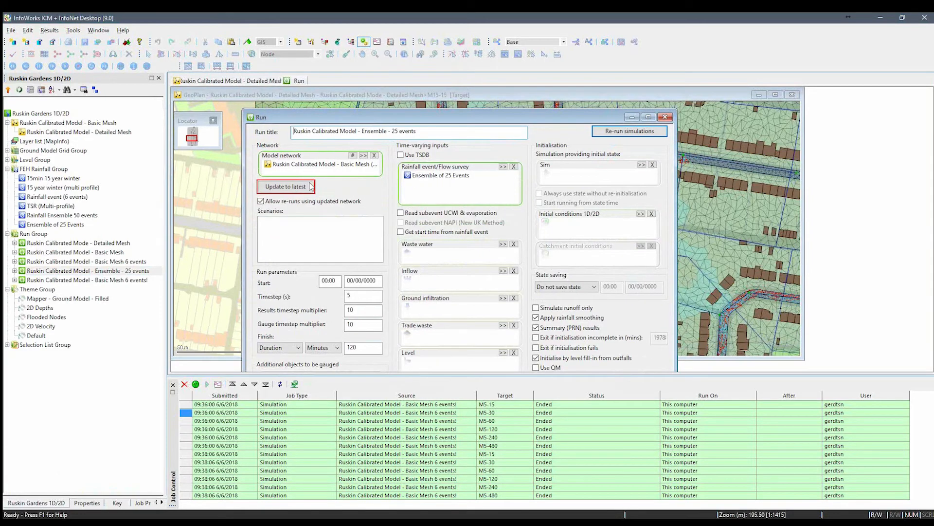
# - Update the run's model network to the latest version and set the results timestep multiplier to 60
pyautogui.click(289, 188)
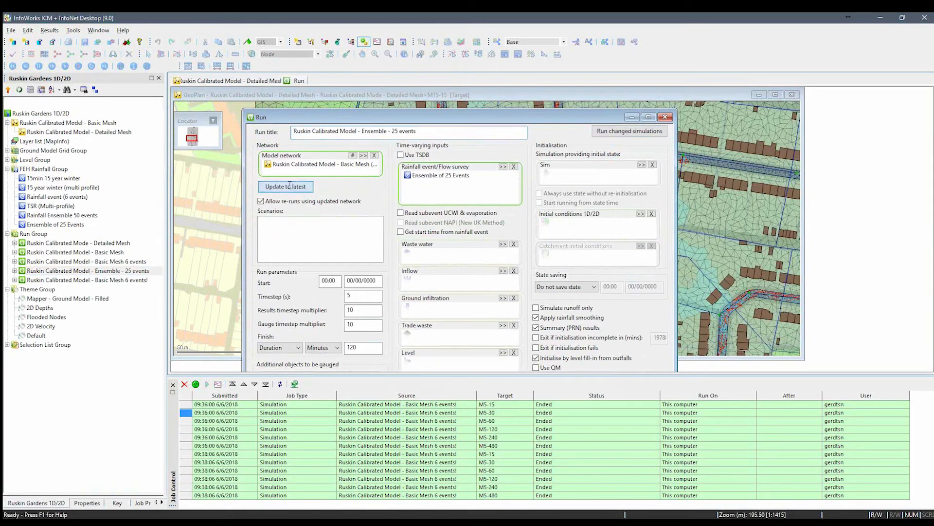
pyautogui.moveTo(367, 294); pyautogui.dragTo(285, 283)
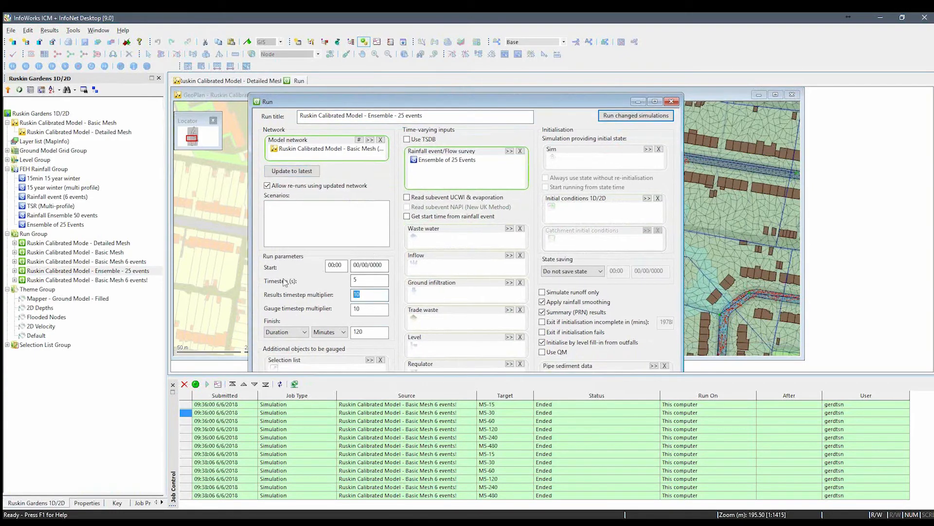
pyautogui.write('60')
# - Start the changed simulations now on Any computer with locally stored results, and enlarge the job list to follow them
pyautogui.click(629, 116)
pyautogui.click(448, 191)
pyautogui.click(449, 191)
pyautogui.click(448, 191)
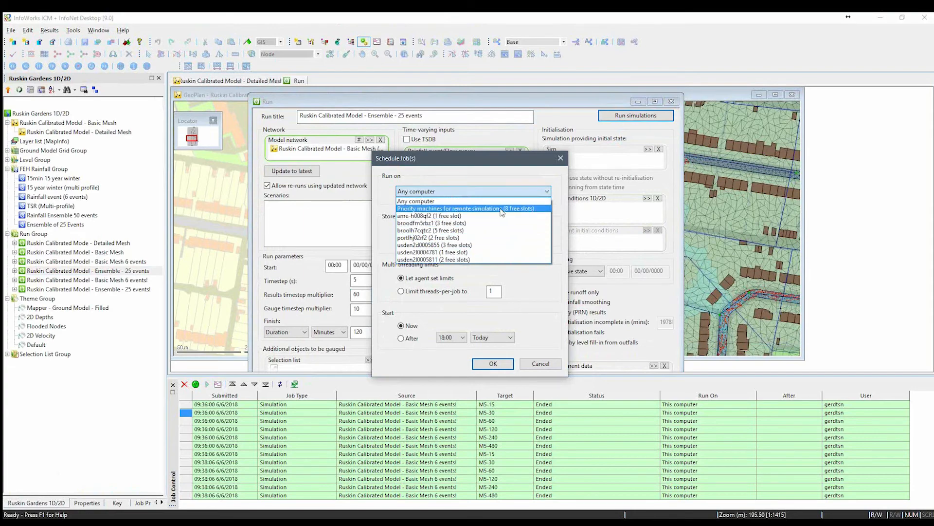
pyautogui.click(422, 200)
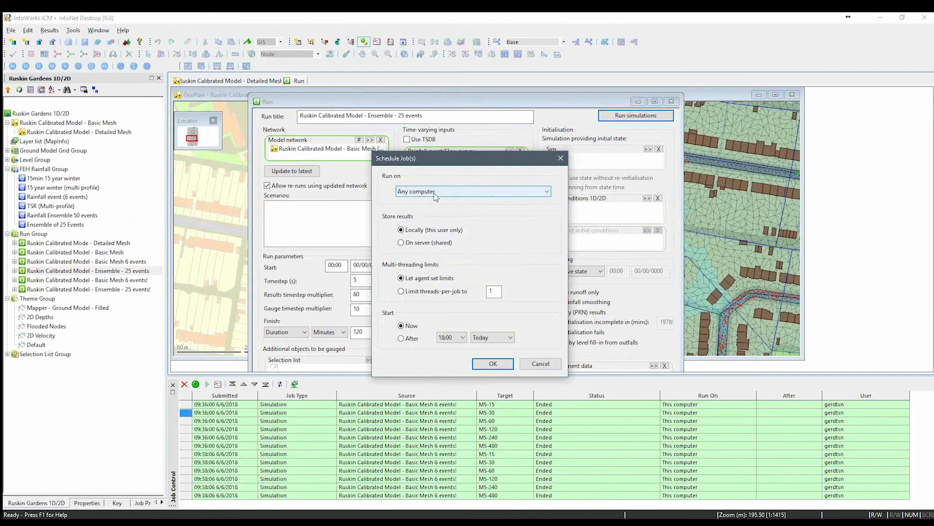
pyautogui.click(488, 368)
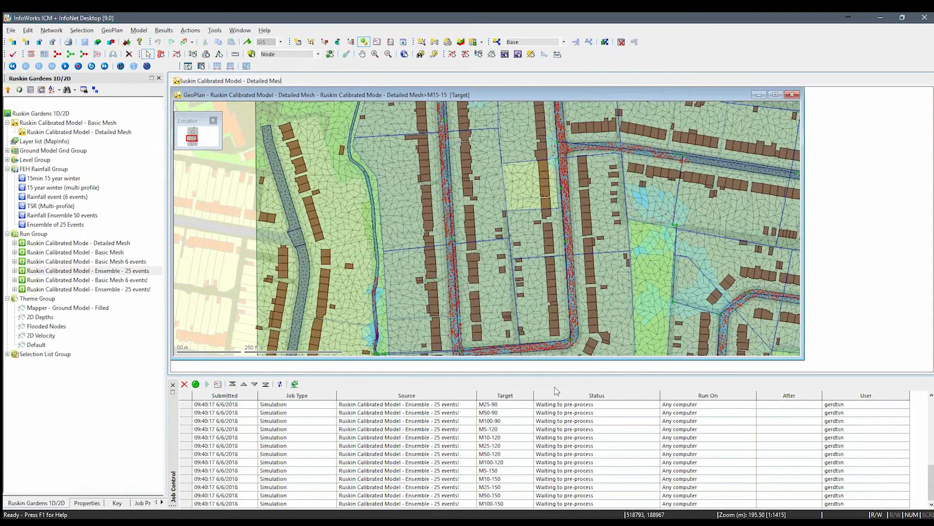
pyautogui.moveTo(552, 378); pyautogui.dragTo(567, 209)
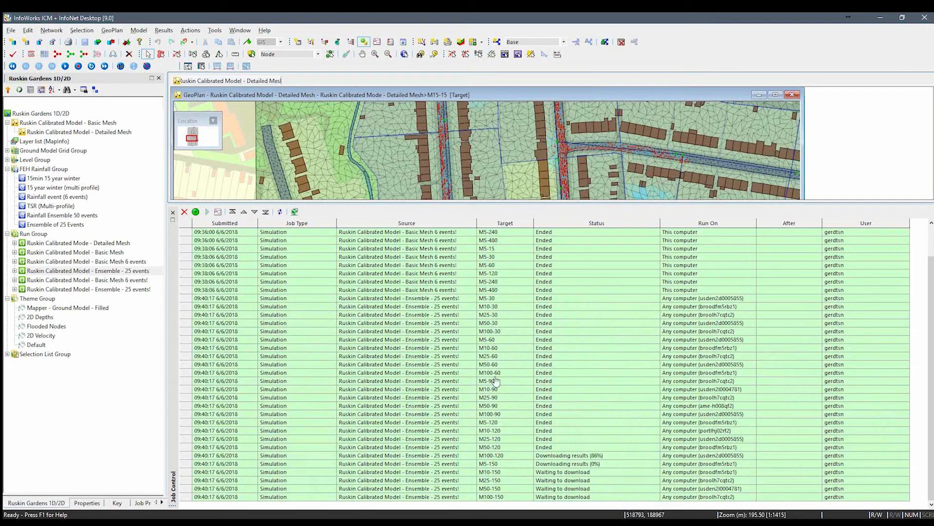
# - Reopen the run Ruskin Calibrated Model - Ensemble - 25 events, maximize it and shrink the job list to show all its settings
pyautogui.doubleClick(102, 271)
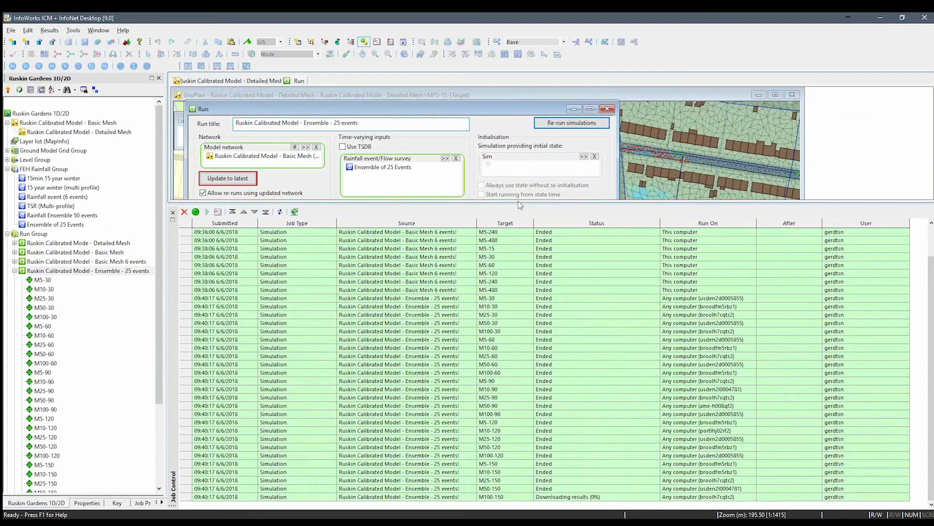
pyautogui.click(590, 109)
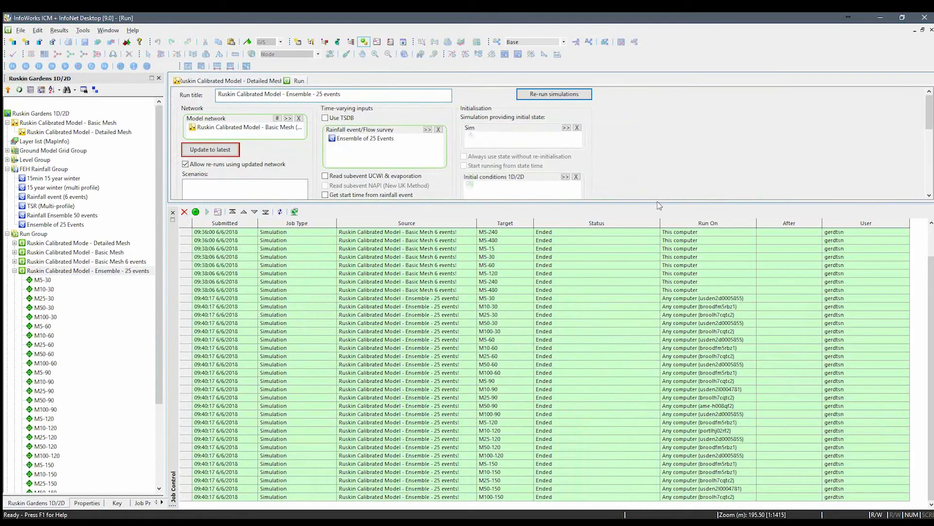
pyautogui.moveTo(659, 210); pyautogui.dragTo(659, 372)
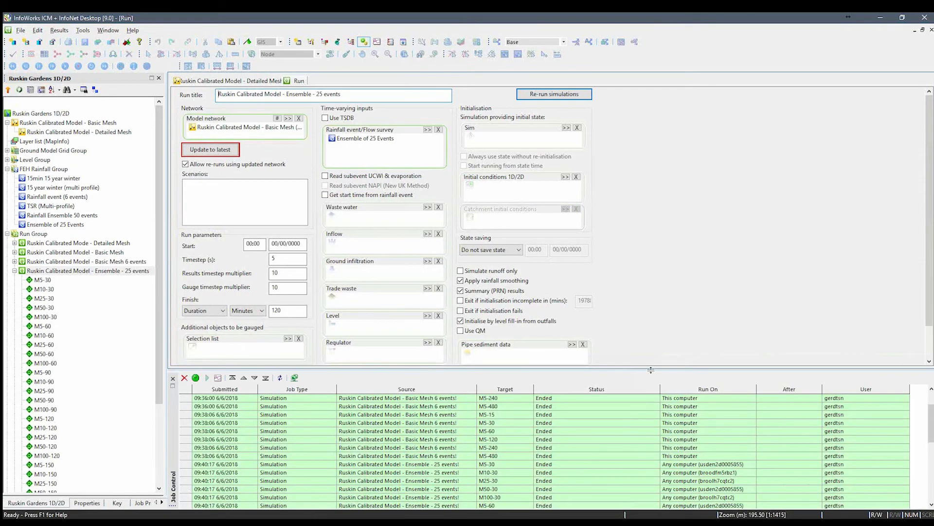
pyautogui.moveTo(651, 370); pyautogui.dragTo(651, 448)
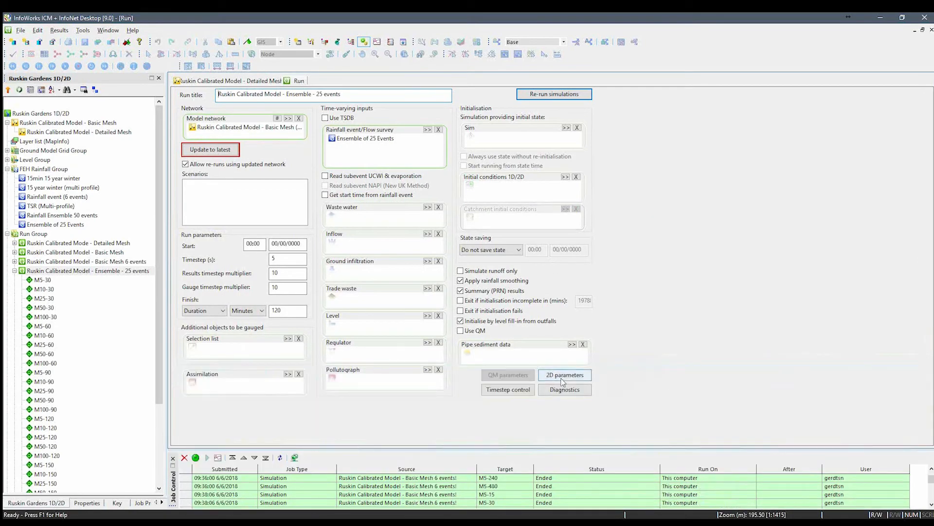
# - Examine the GPU card options for 2D calculations in the run's 2D parameters and cancel without saving
pyautogui.click(562, 379)
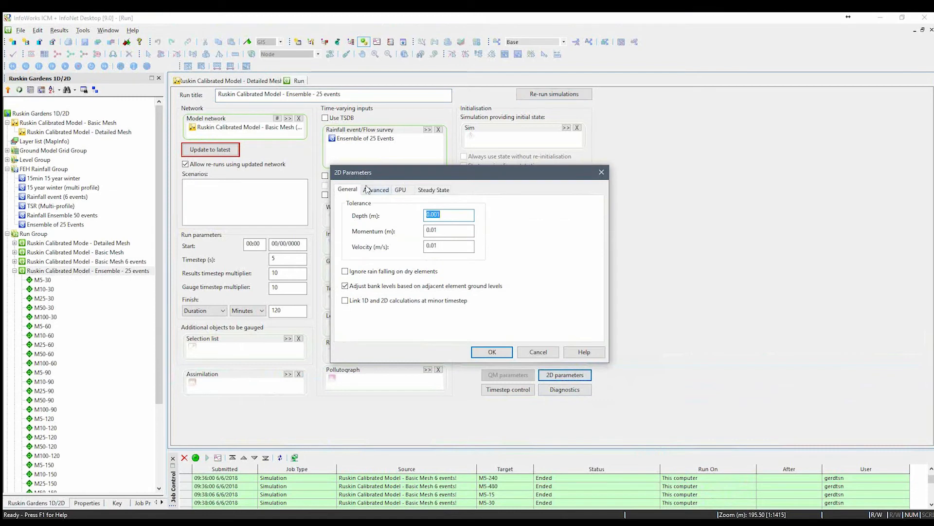
pyautogui.click(401, 190)
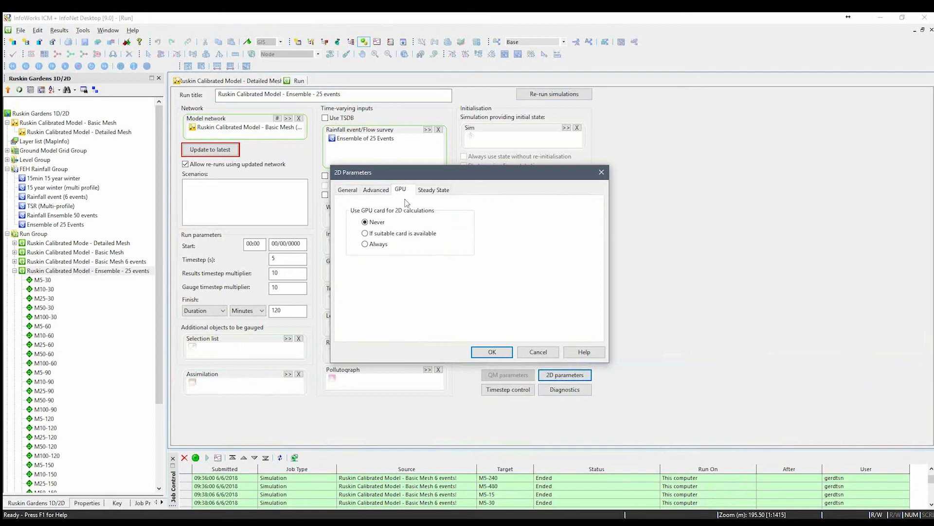
pyautogui.click(393, 234)
pyautogui.click(540, 353)
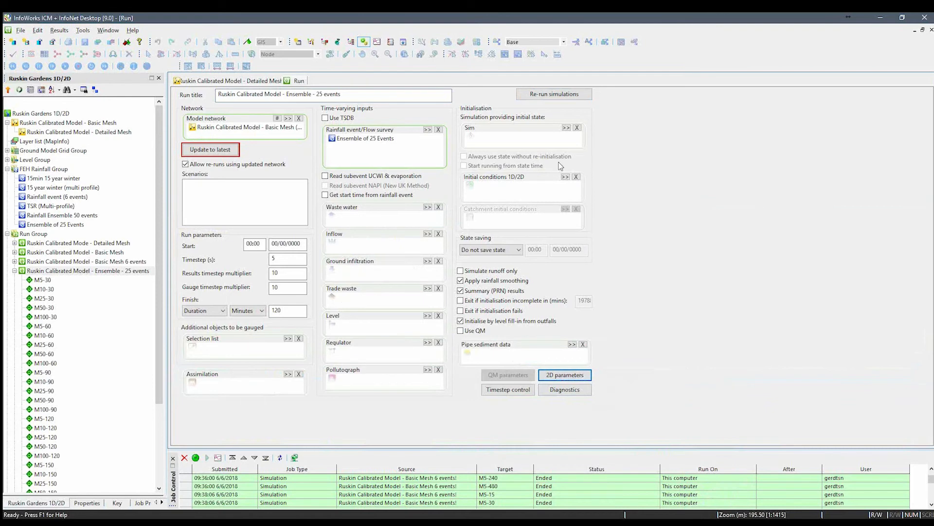
# - Return to the Detailed Mesh GeoPlan, collapse the Ensemble - 25 events run and open the results manager for Run Group
pyautogui.click(258, 81)
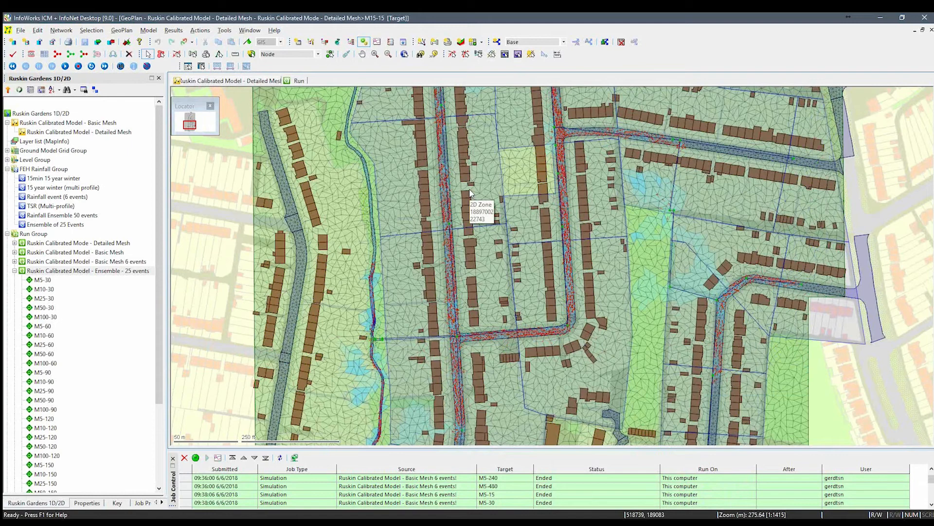
pyautogui.click(14, 270)
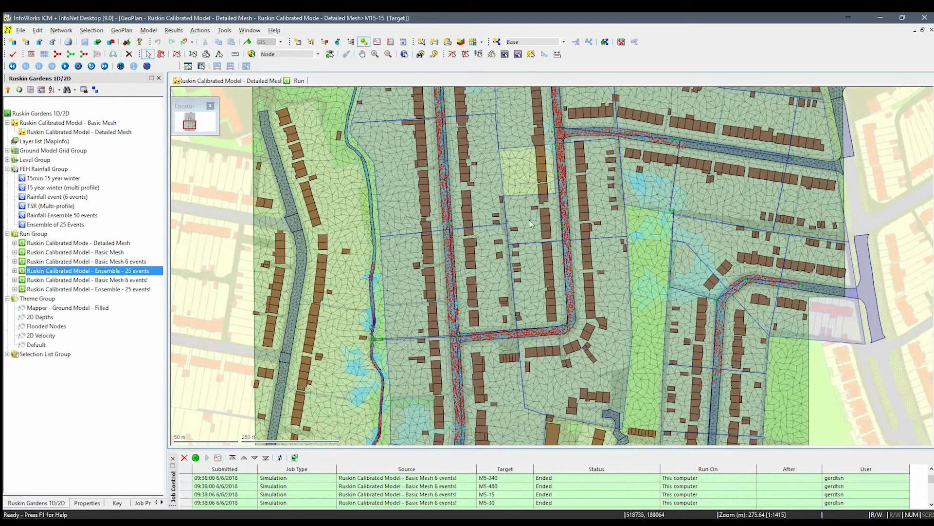
pyautogui.rightClick(48, 234)
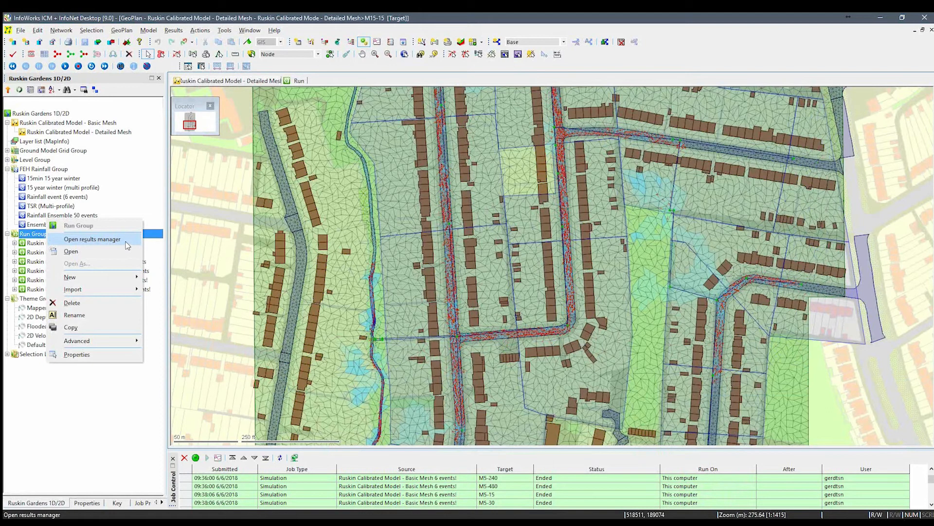
pyautogui.click(126, 241)
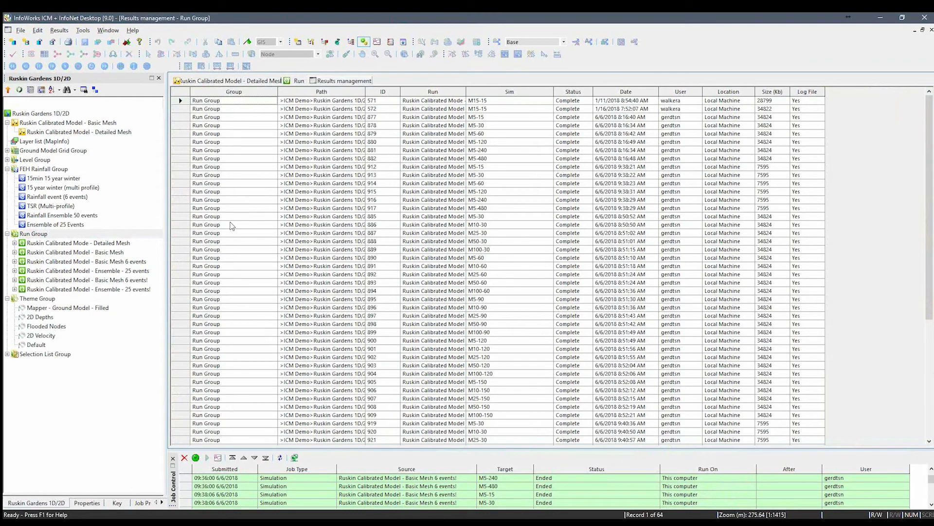
pyautogui.rightClick(31, 235)
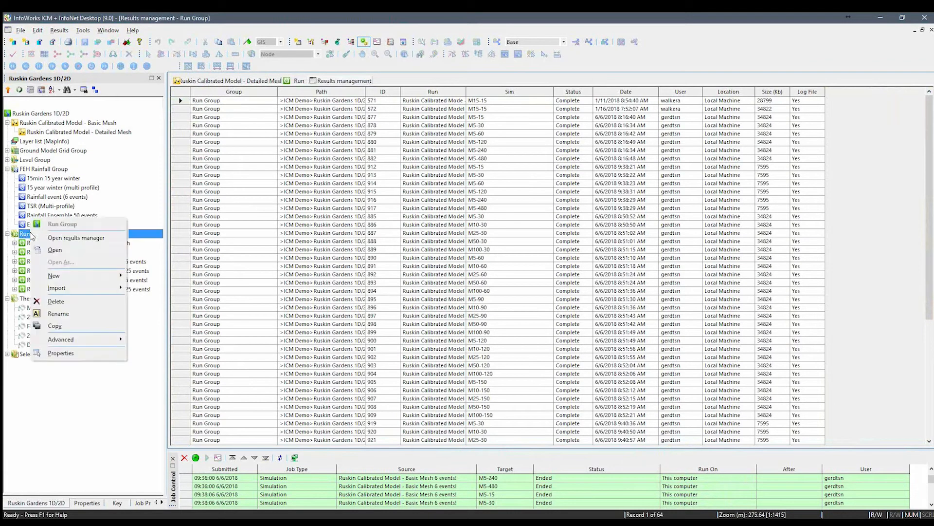
pyautogui.click(18, 228)
pyautogui.click(28, 233)
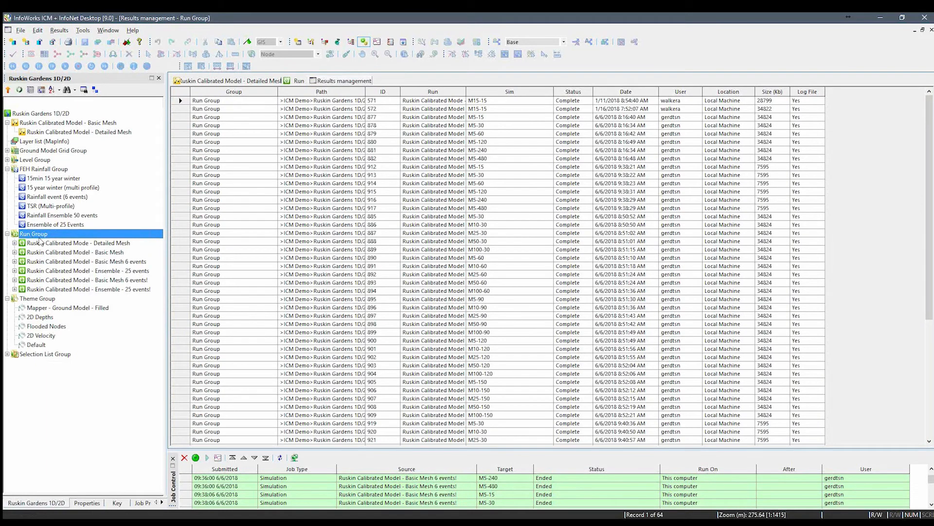
pyautogui.rightClick(23, 235)
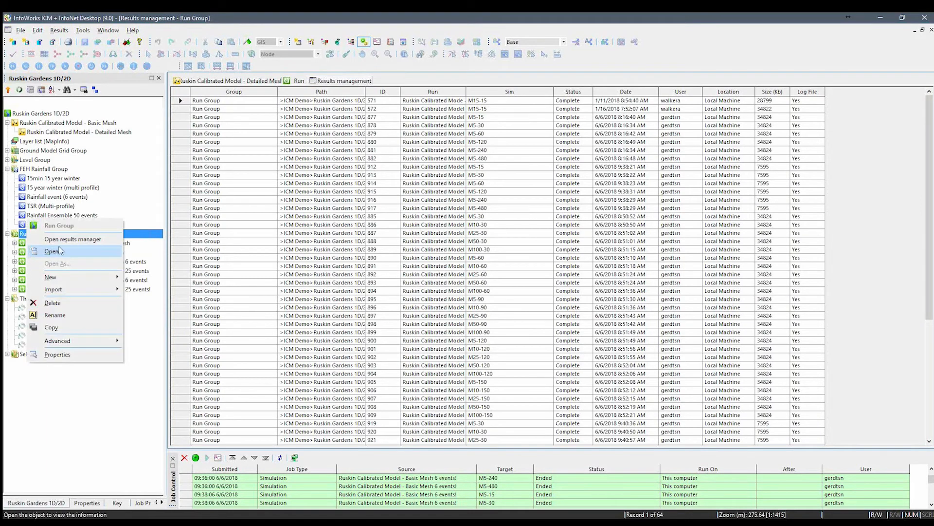
pyautogui.click(380, 208)
# - Look through the Run Group results list, widen the Run column and select all Basic Mesh 6 events result rows
pyautogui.scroll(-7, 359, 195)
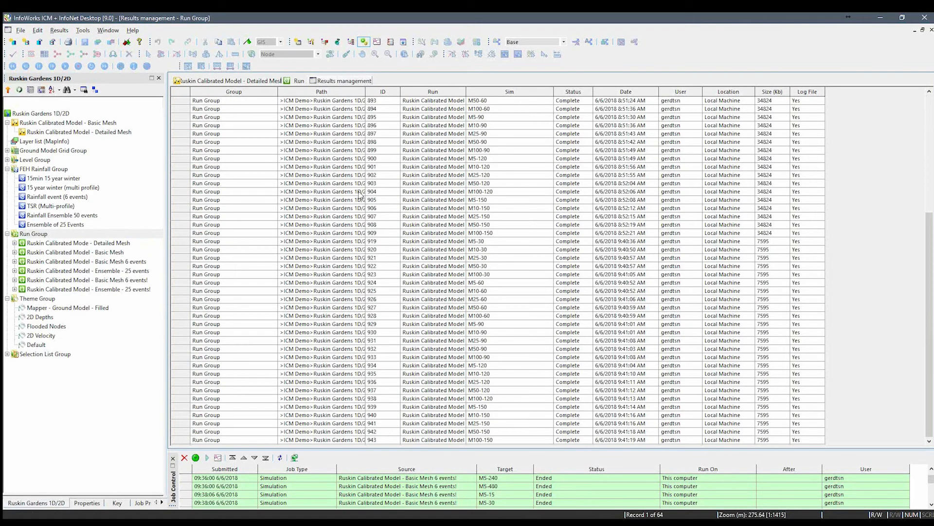
pyautogui.scroll(7, 471, 221)
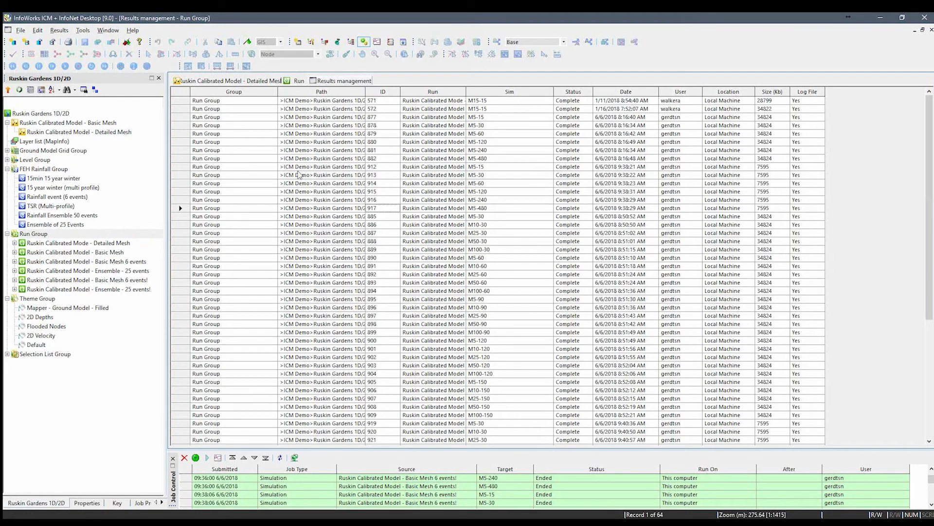
pyautogui.moveTo(465, 91); pyautogui.dragTo(534, 92)
pyautogui.moveTo(178, 118); pyautogui.dragTo(217, 211)
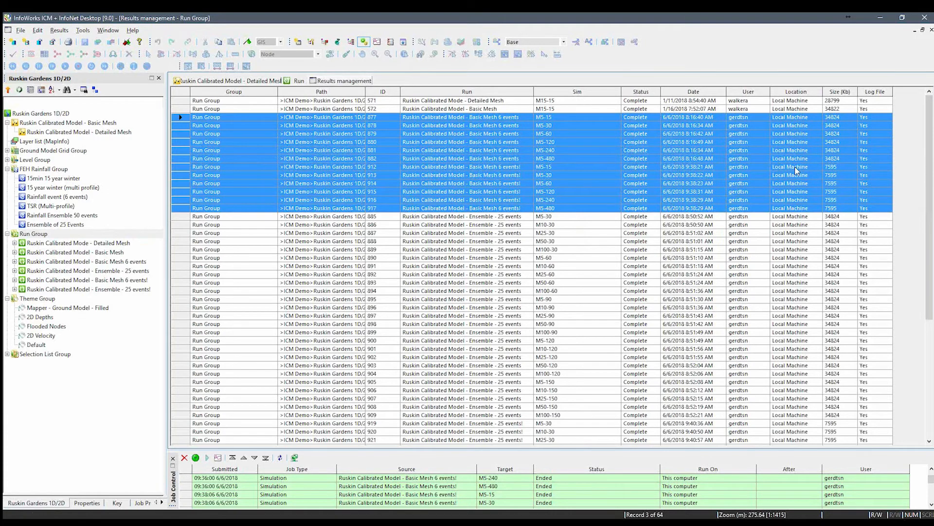
# - Expand the Ensemble - 25 events run and try to move the selected Basic Mesh 6 events results files to the server
pyautogui.click(15, 271)
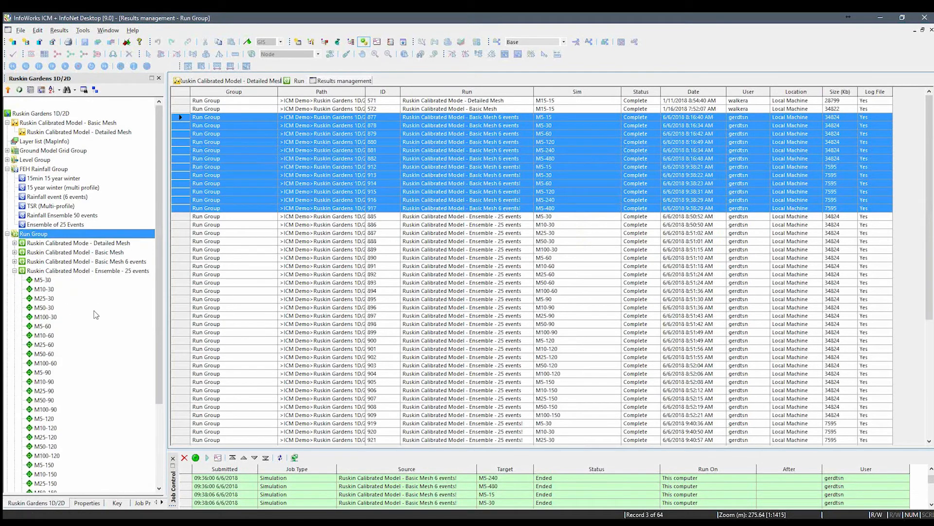
pyautogui.rightClick(523, 155)
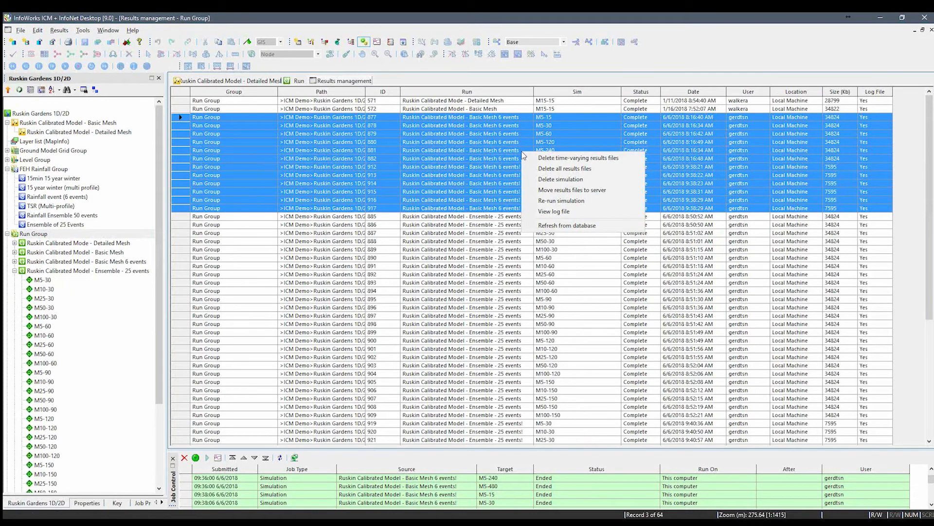
pyautogui.click(609, 193)
pyautogui.click(514, 287)
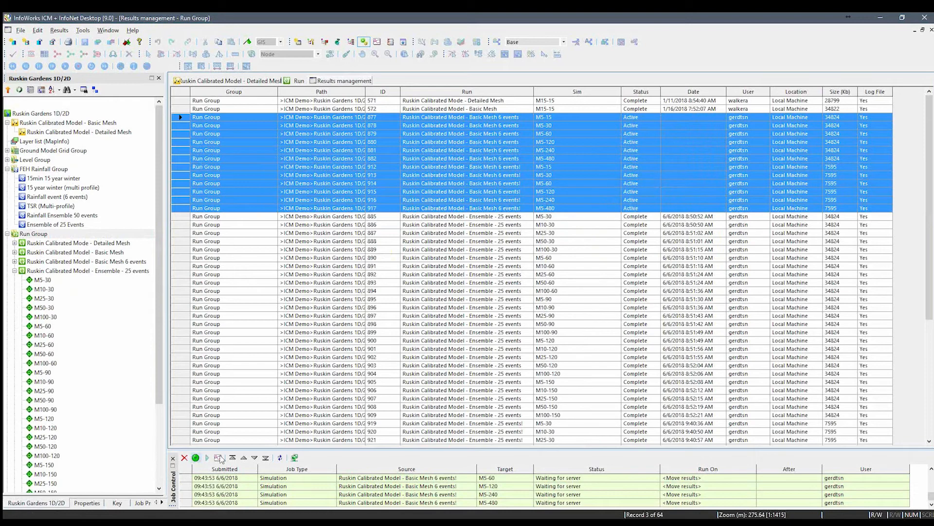
# - Cancel all 12 queued jobs for moving the Basic Mesh 6 events results
pyautogui.click(185, 465)
pyautogui.click(185, 459)
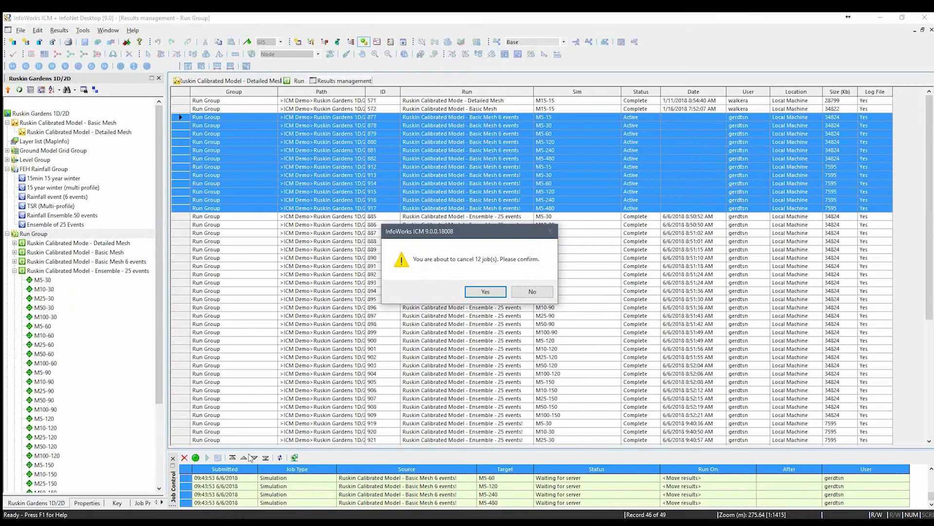
pyautogui.click(485, 292)
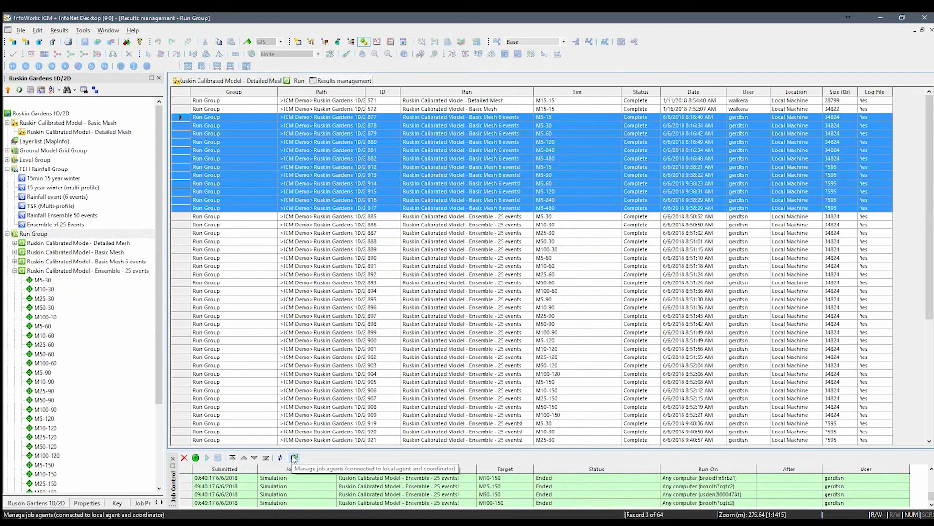
# - Load the Local Agent's configuration, make this agent the workgroup coordinator and save the change to the Local Agent
pyautogui.click(293, 457)
pyautogui.click(316, 227)
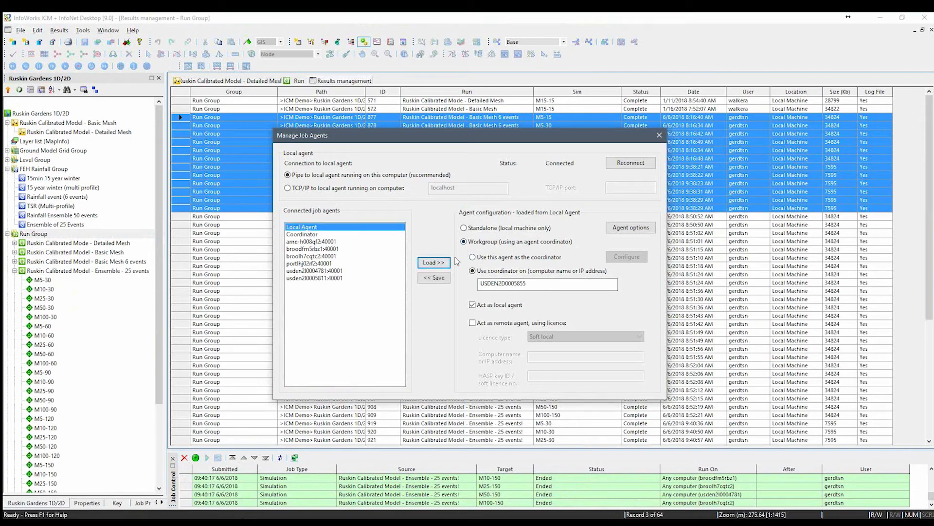
pyautogui.click(473, 258)
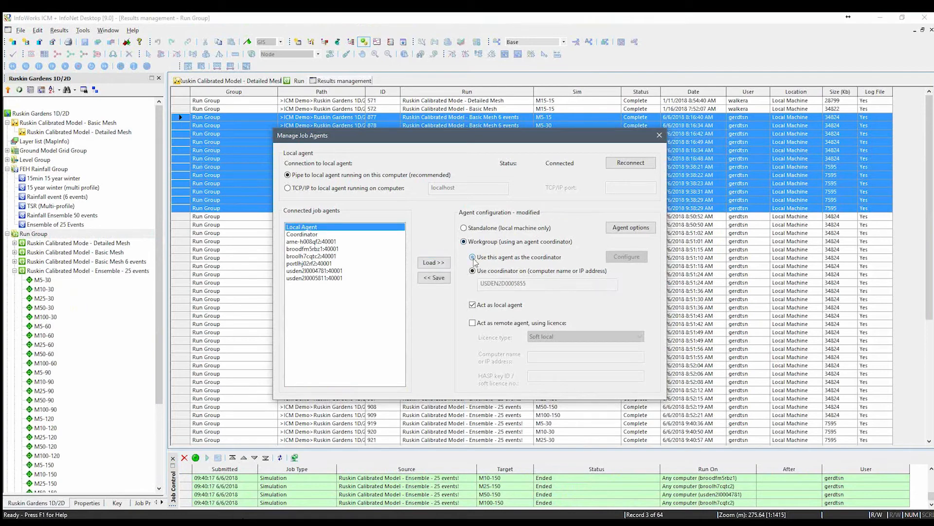
pyautogui.click(434, 278)
pyautogui.click(509, 299)
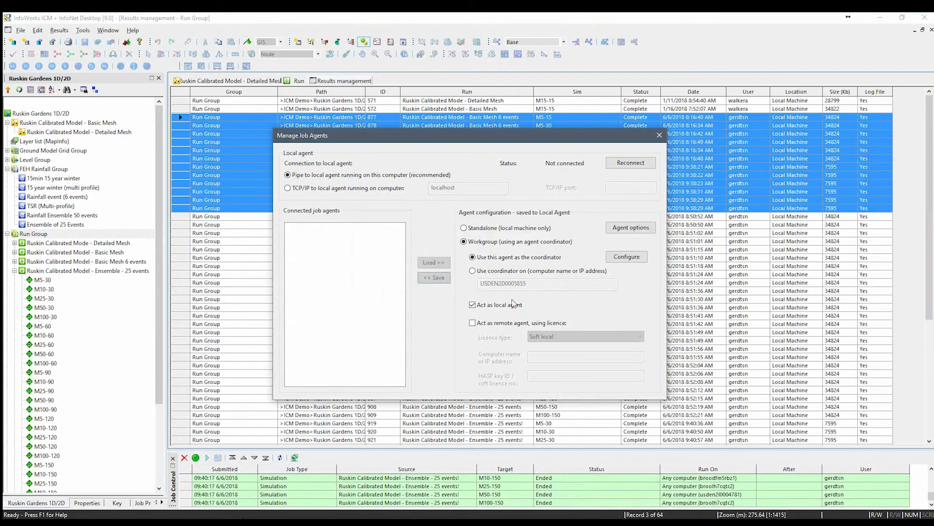
pyautogui.click(660, 135)
# - Move the Basic Mesh 6 events results with IDs 878 through 914 to the server and select the first ensemble result rows
pyautogui.click(478, 185)
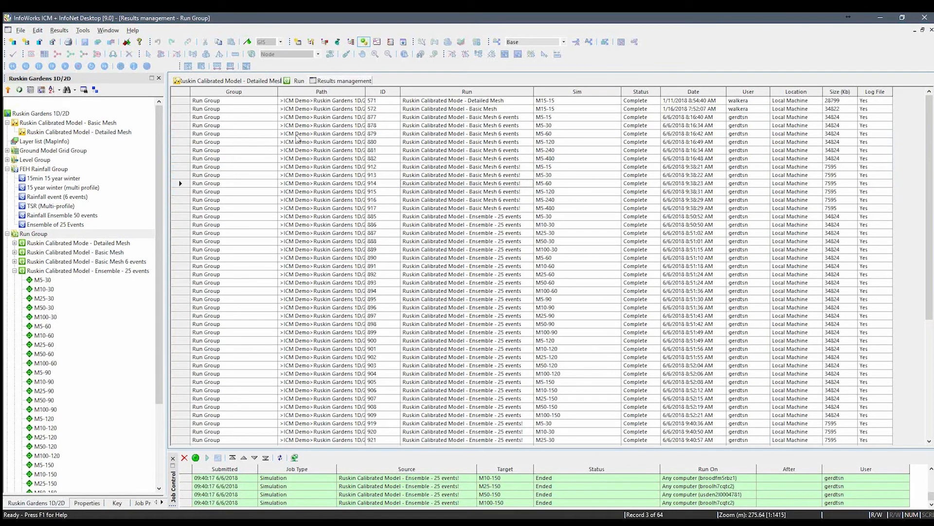
pyautogui.moveTo(195, 125); pyautogui.dragTo(194, 185)
pyautogui.rightClick(193, 185)
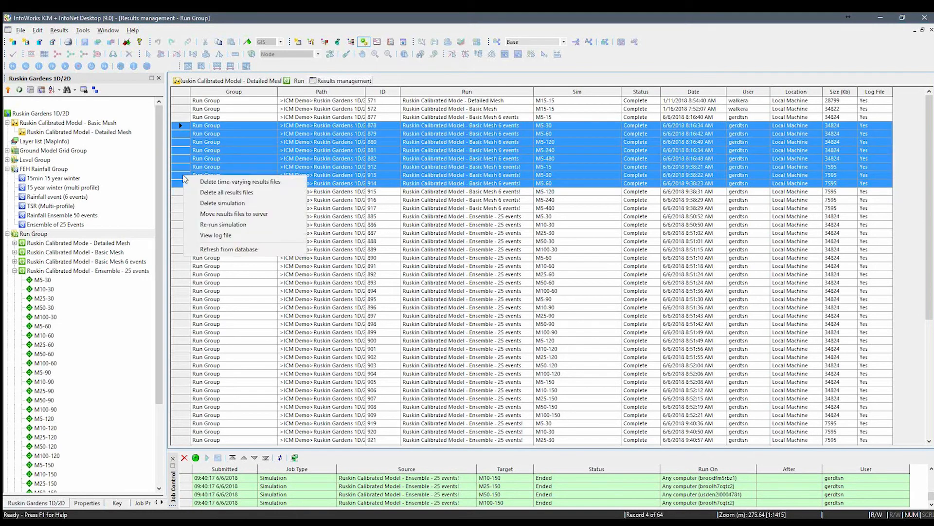
pyautogui.click(222, 214)
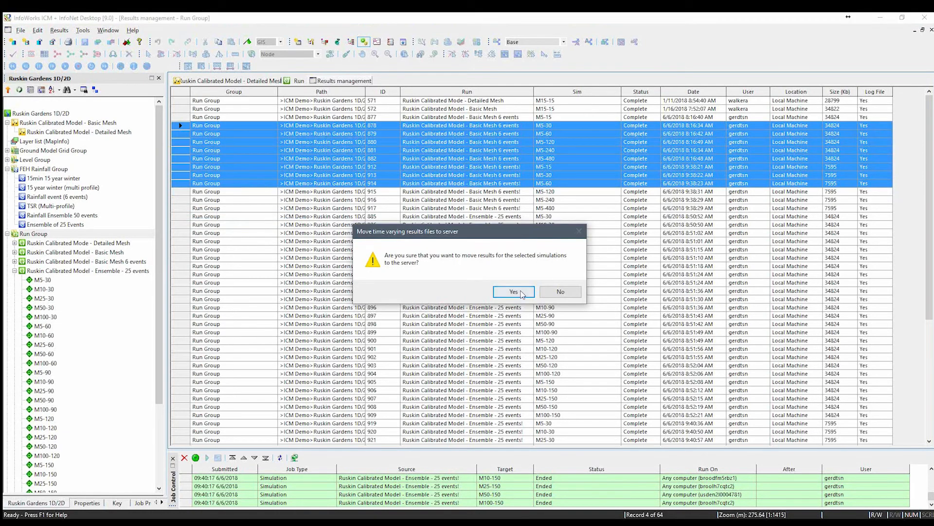
pyautogui.click(516, 293)
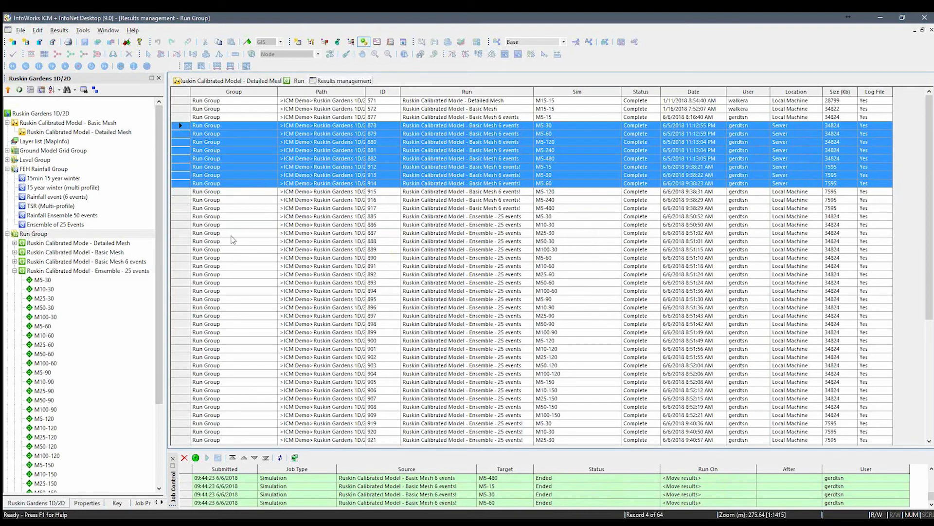
pyautogui.moveTo(183, 217); pyautogui.dragTo(209, 295)
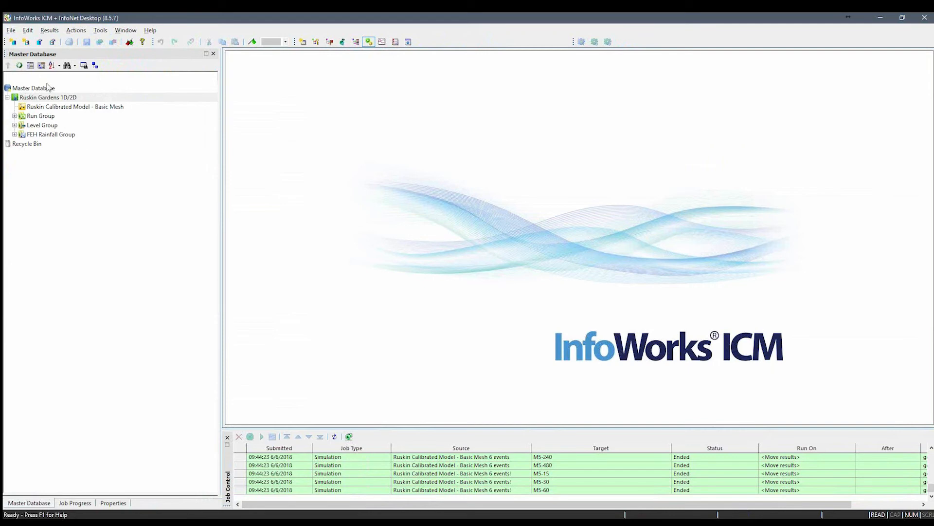
# - In the ICM 8.5.7 window, expand Run Group and switch the Local Agent's configuration to use a coordinator on another computer
pyautogui.click(14, 118)
pyautogui.click(14, 116)
pyautogui.click(349, 437)
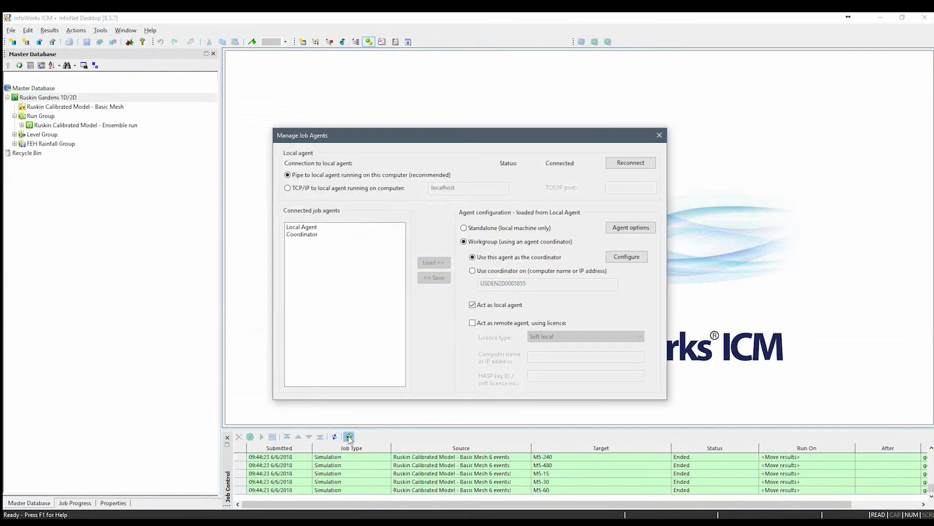
pyautogui.moveTo(430, 139); pyautogui.dragTo(440, 111)
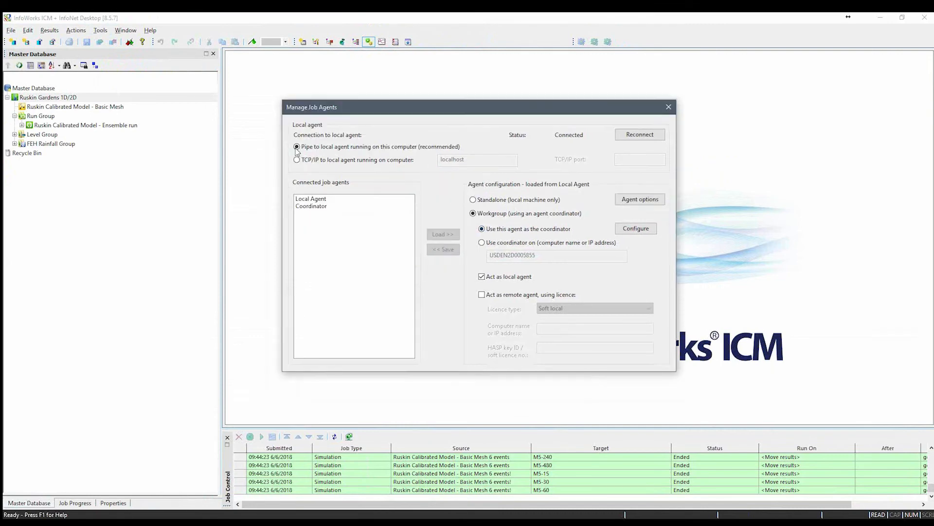
pyautogui.click(308, 200)
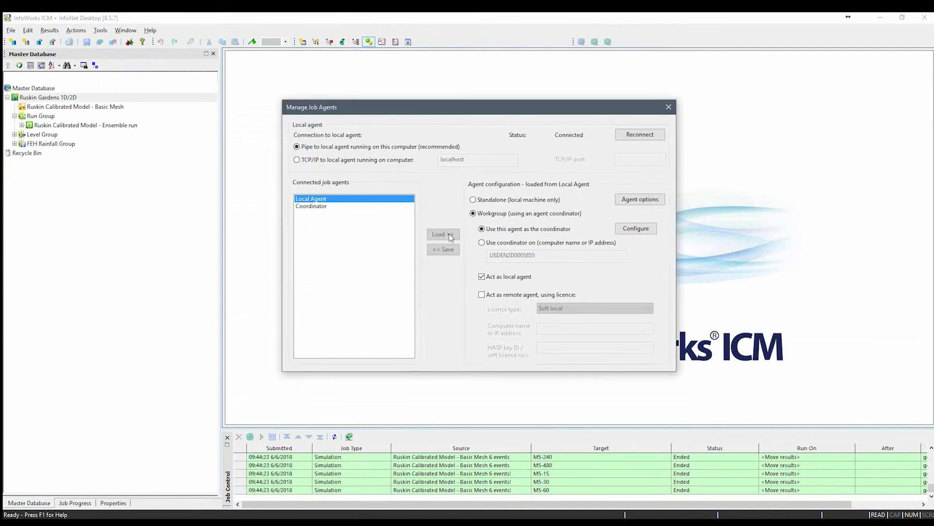
pyautogui.click(482, 243)
# - Copy the coordinator name UKWAL1D12399 from the Notepad++ note, enter it as the coordinator computer and save it to the Local Agent
pyautogui.hotkey('alt', 'Tab')
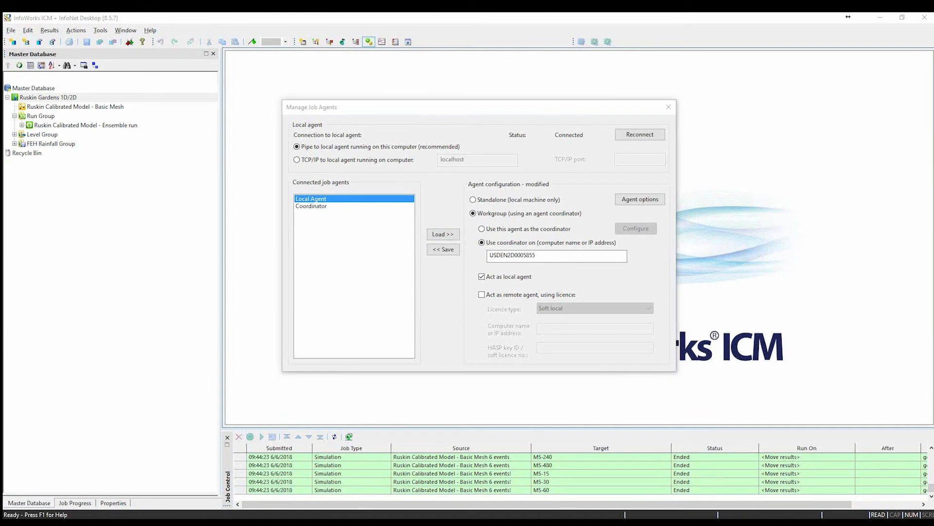
pyautogui.doubleClick(709, 286)
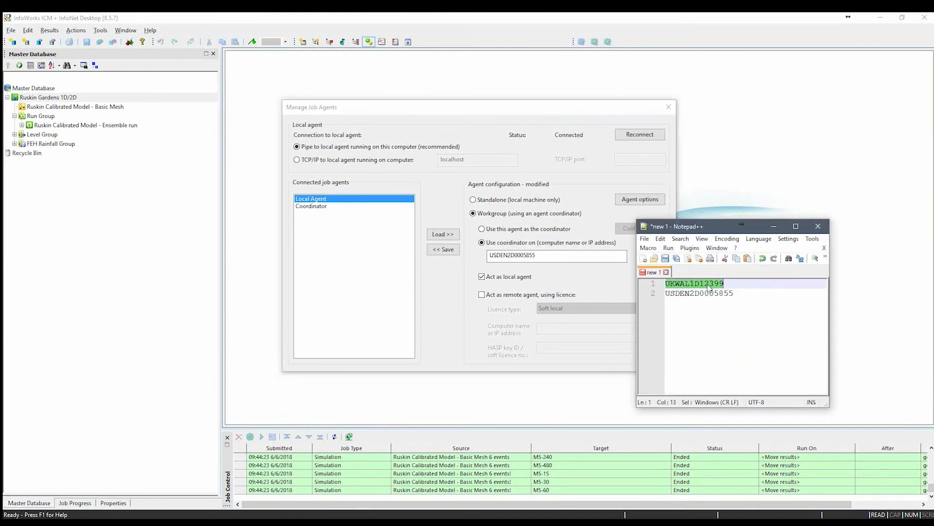
pyautogui.hotkey('ctrl', 'c')
pyautogui.click(574, 267)
pyautogui.doubleClick(549, 258)
pyautogui.hotkey('ctrl', 'v')
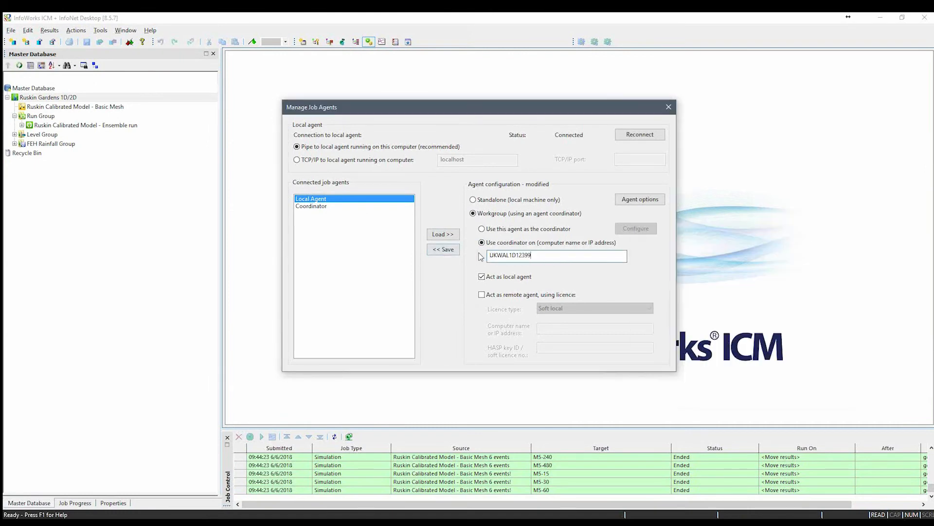
pyautogui.click(446, 248)
pyautogui.click(512, 267)
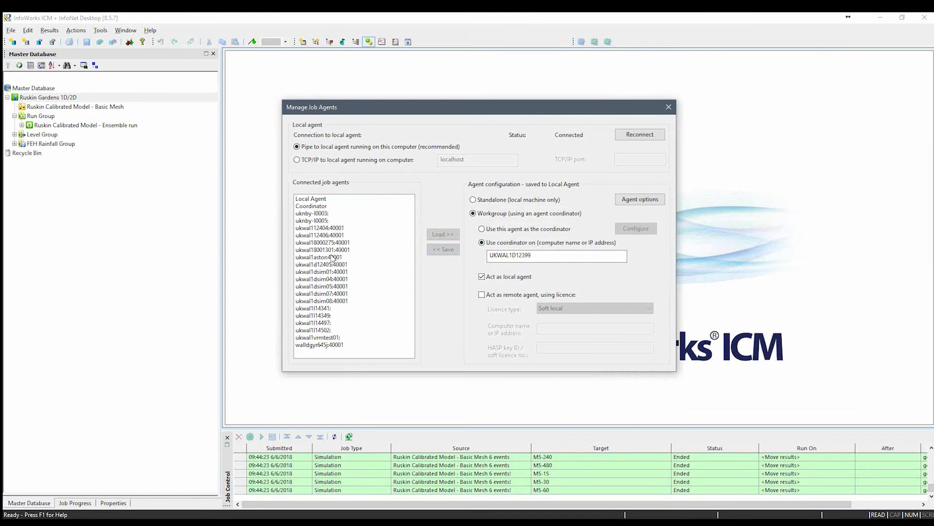
pyautogui.click(668, 108)
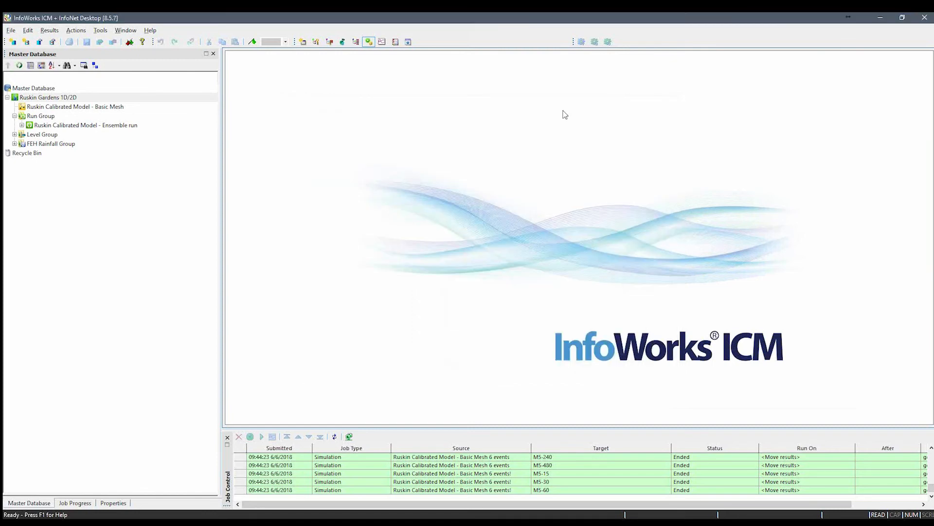
# - Re-run the Ruskin Calibrated Model - Ensemble run simulations on any computer with results stored locally, and enlarge the job list
pyautogui.click(20, 126)
pyautogui.doubleClick(71, 126)
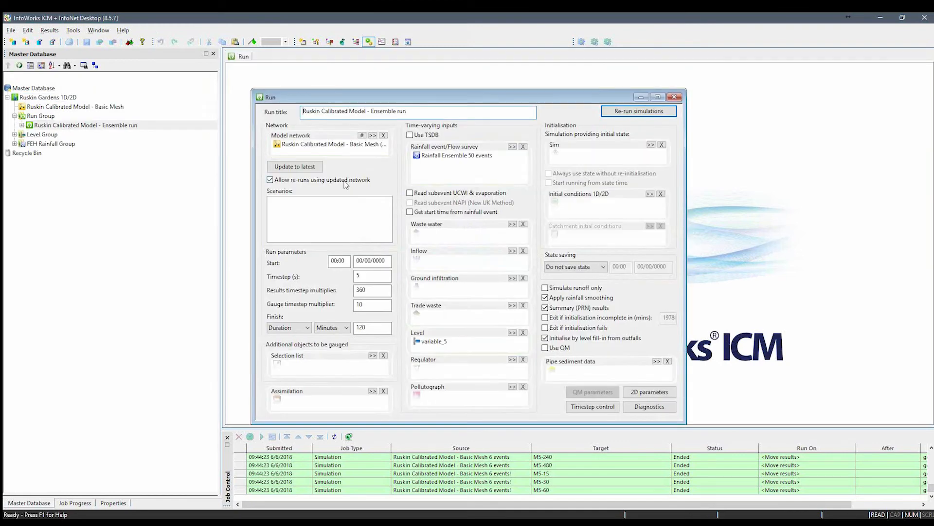
pyautogui.click(633, 112)
pyautogui.click(452, 193)
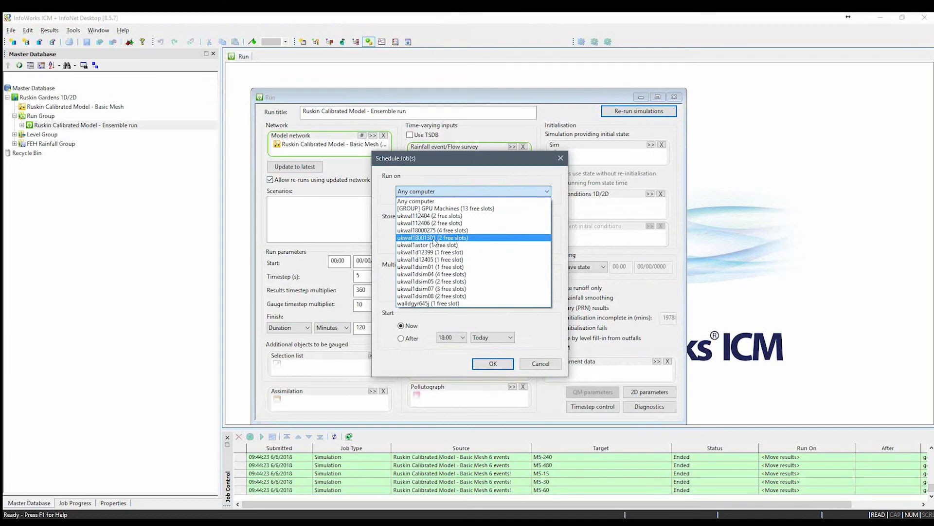
pyautogui.click(490, 368)
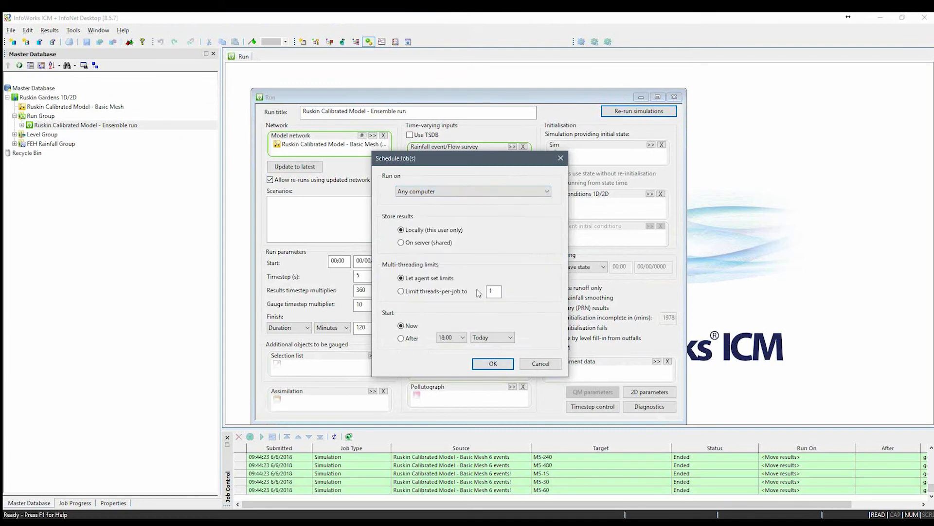
pyautogui.click(504, 369)
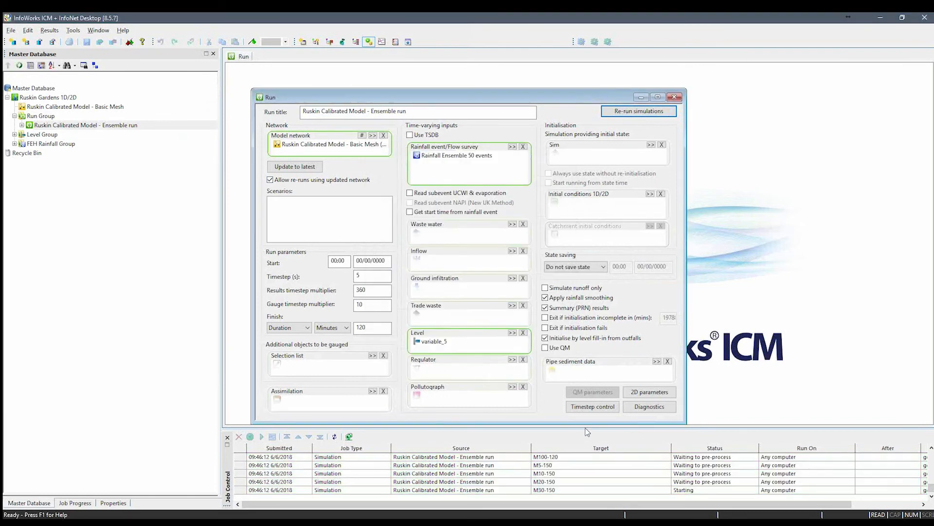
pyautogui.moveTo(585, 422); pyautogui.dragTo(594, 179)
pyautogui.scroll(5, 596, 240)
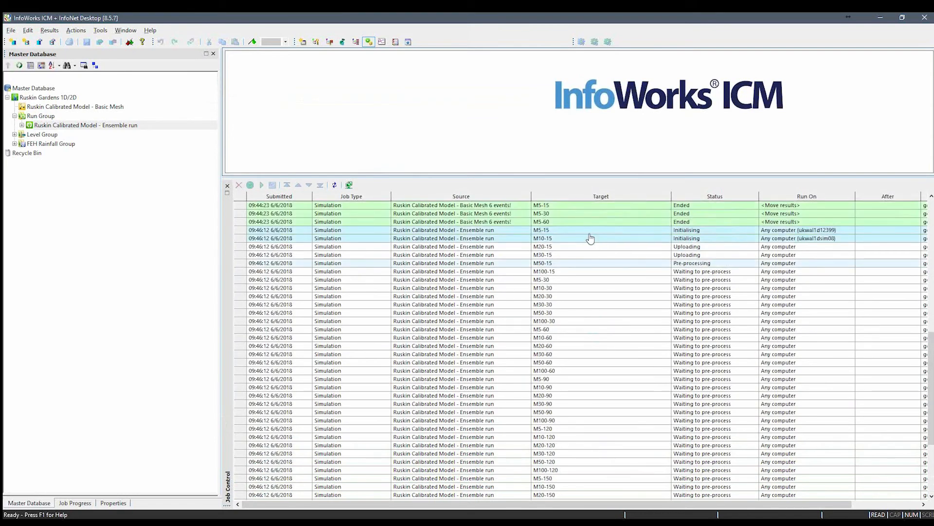